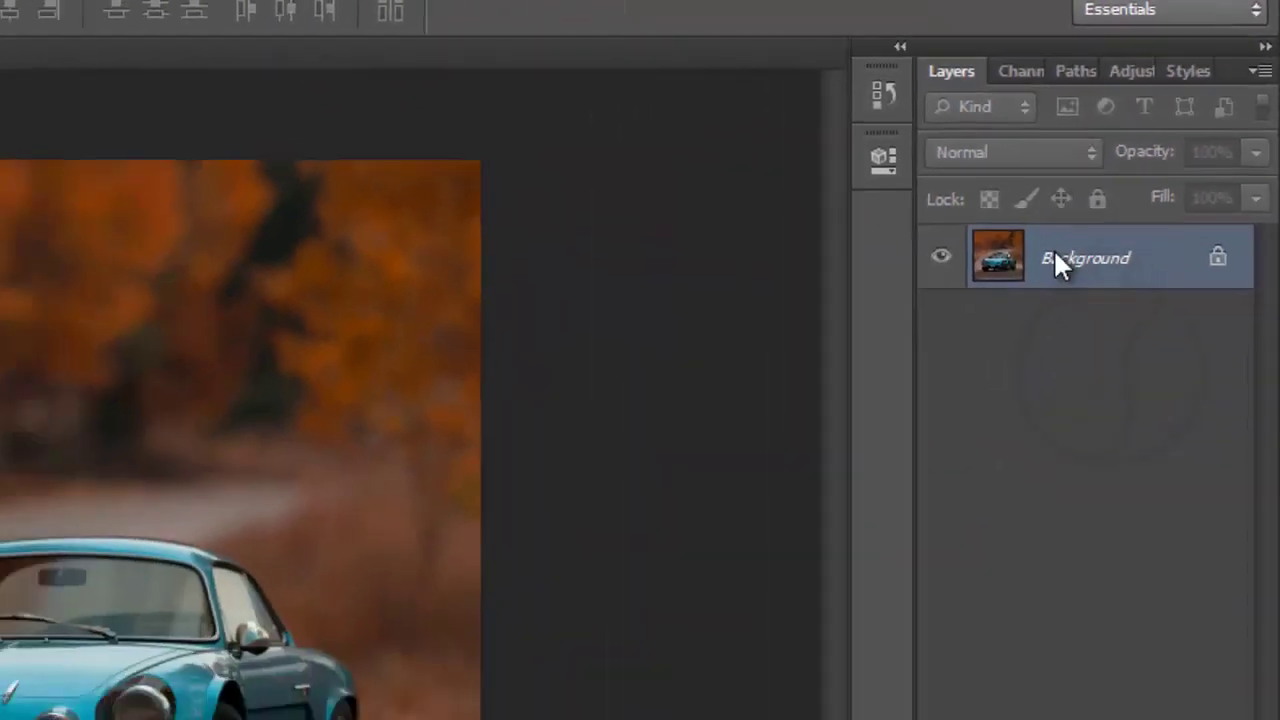
- Duplicate the Background layer as a new layer named '1'
right_click(940, 415)
click(1114, 200)
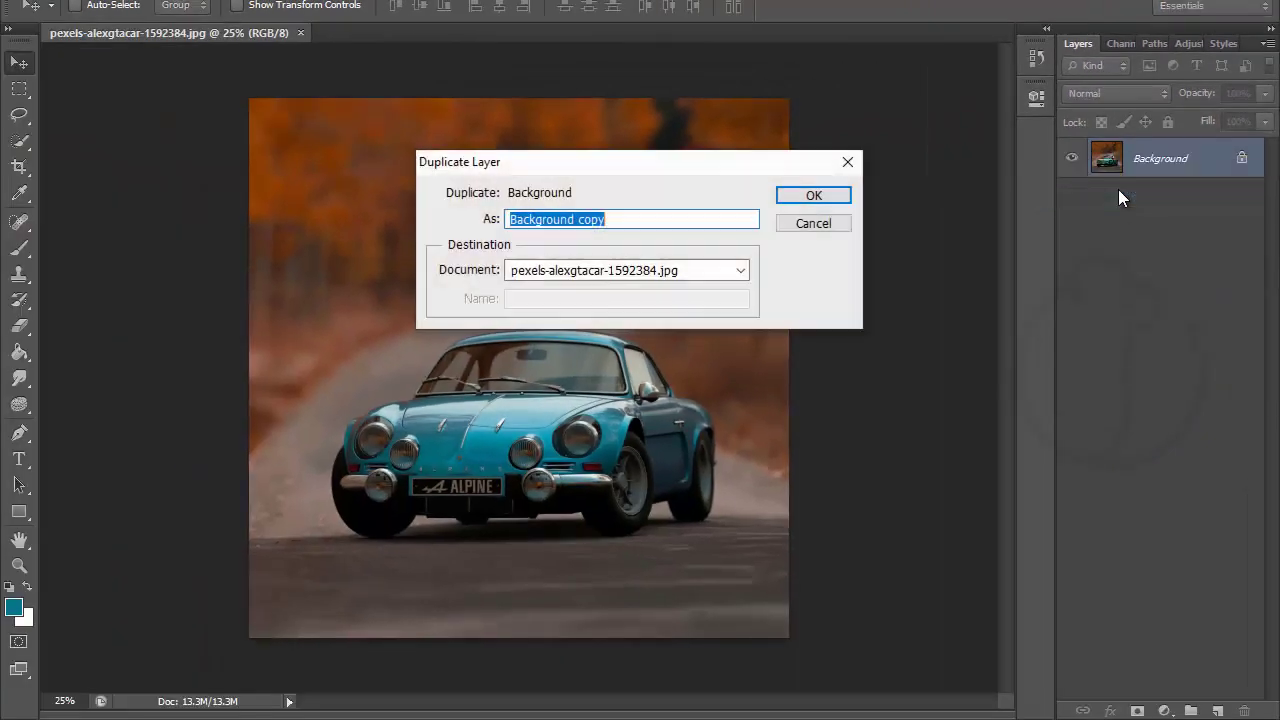
text(1)
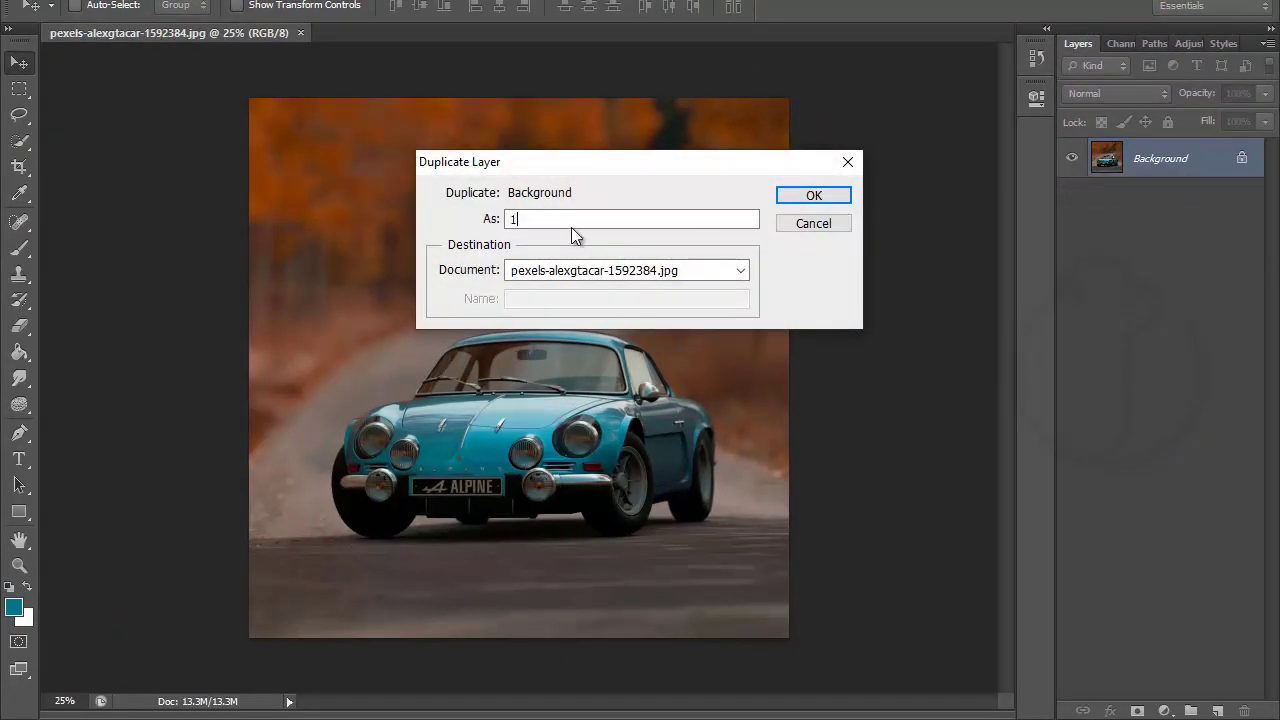
key(Return)
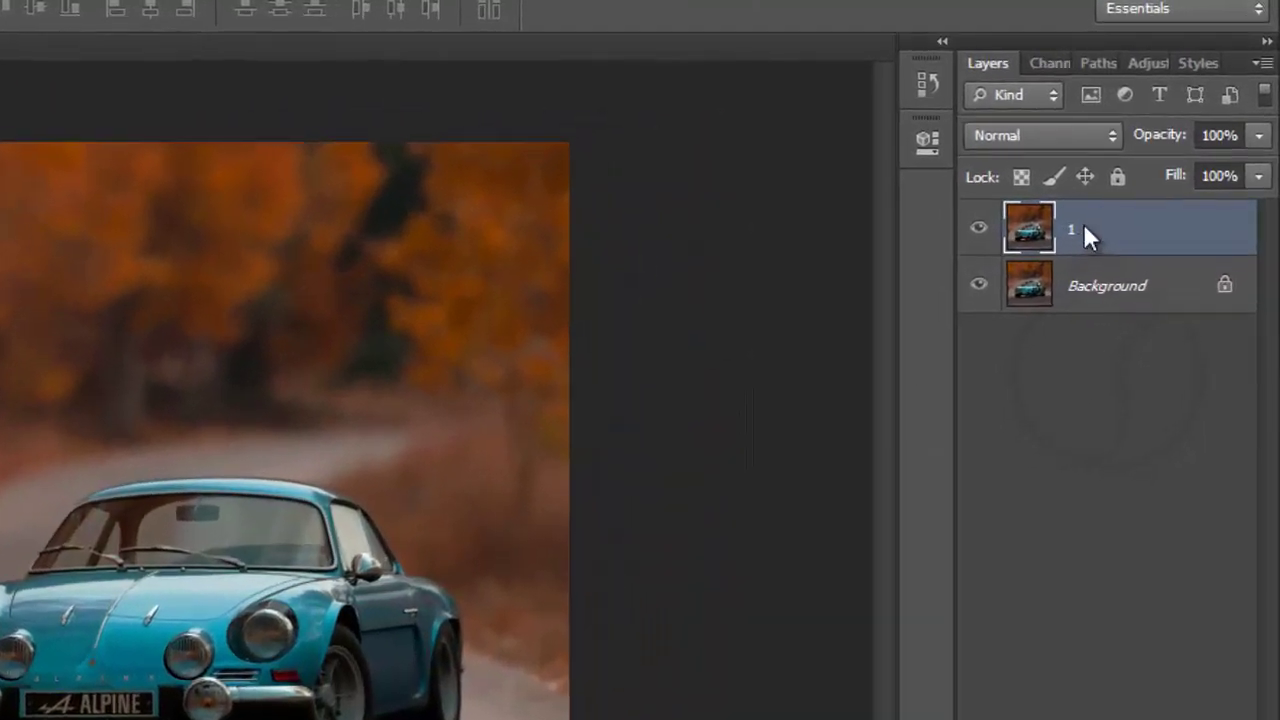
- Duplicate layer 1 as a new layer named '2'
right_click(1083, 223)
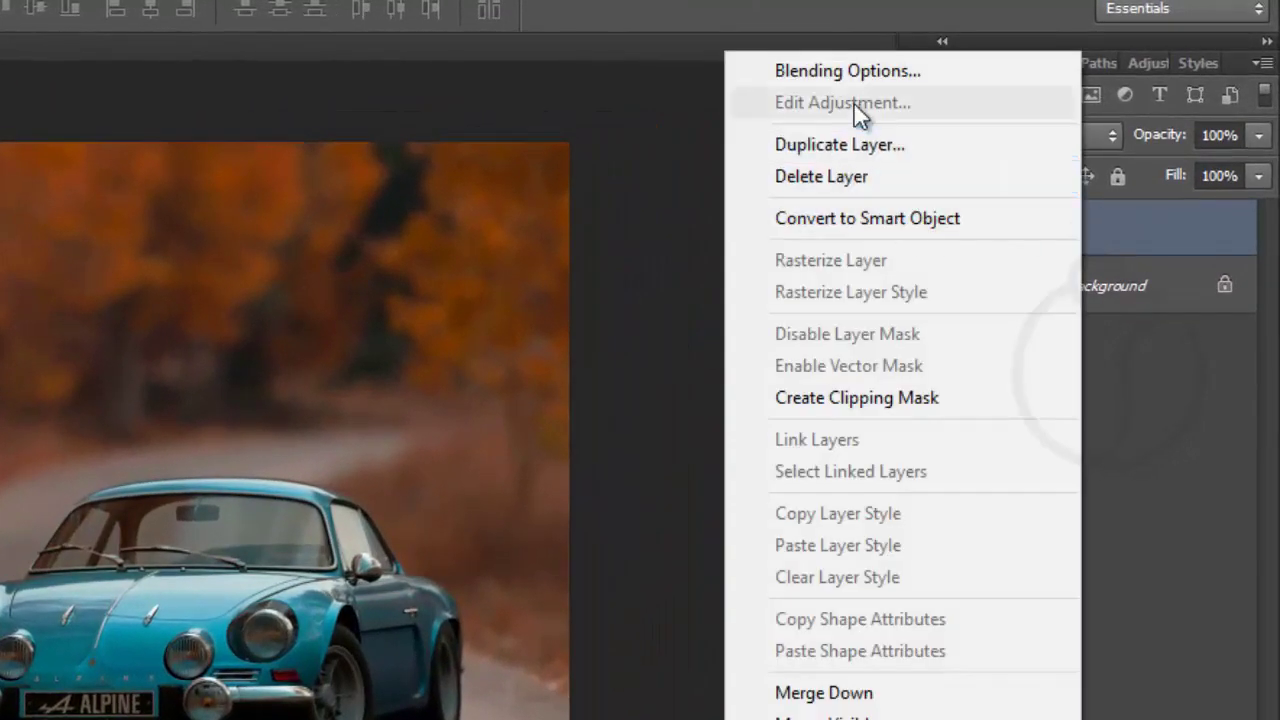
click(845, 151)
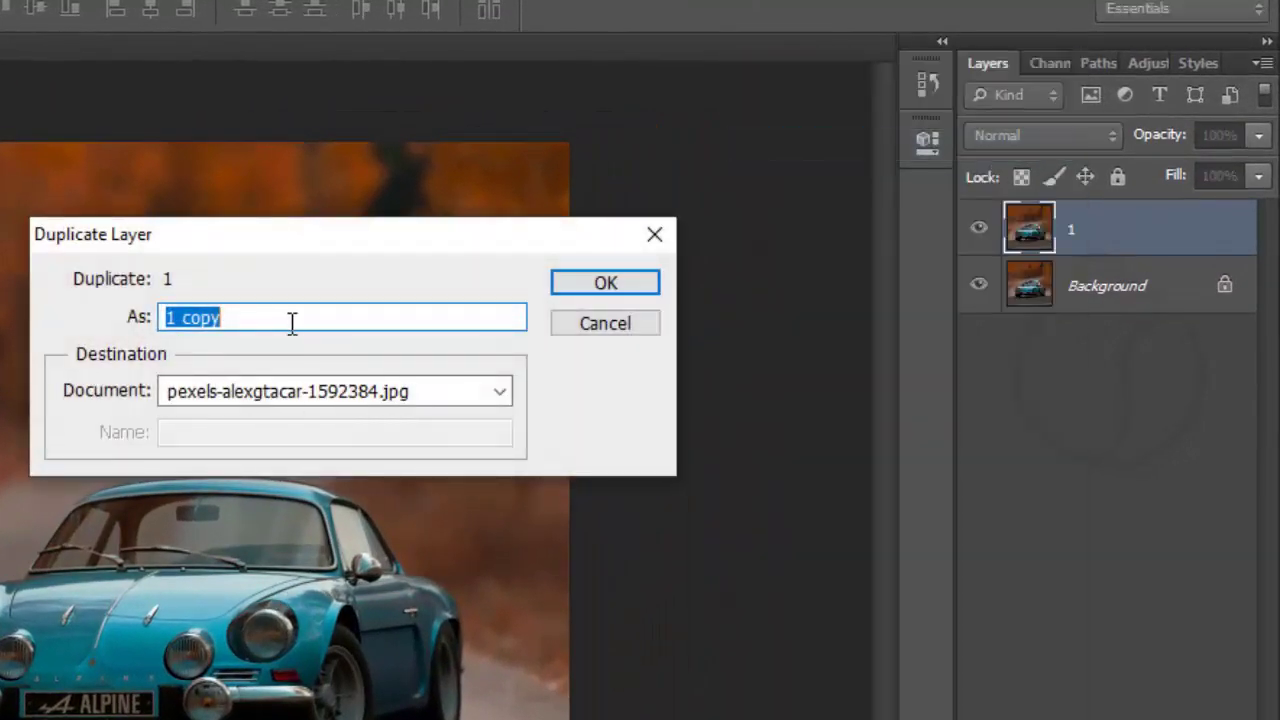
text(2)
key(Return)
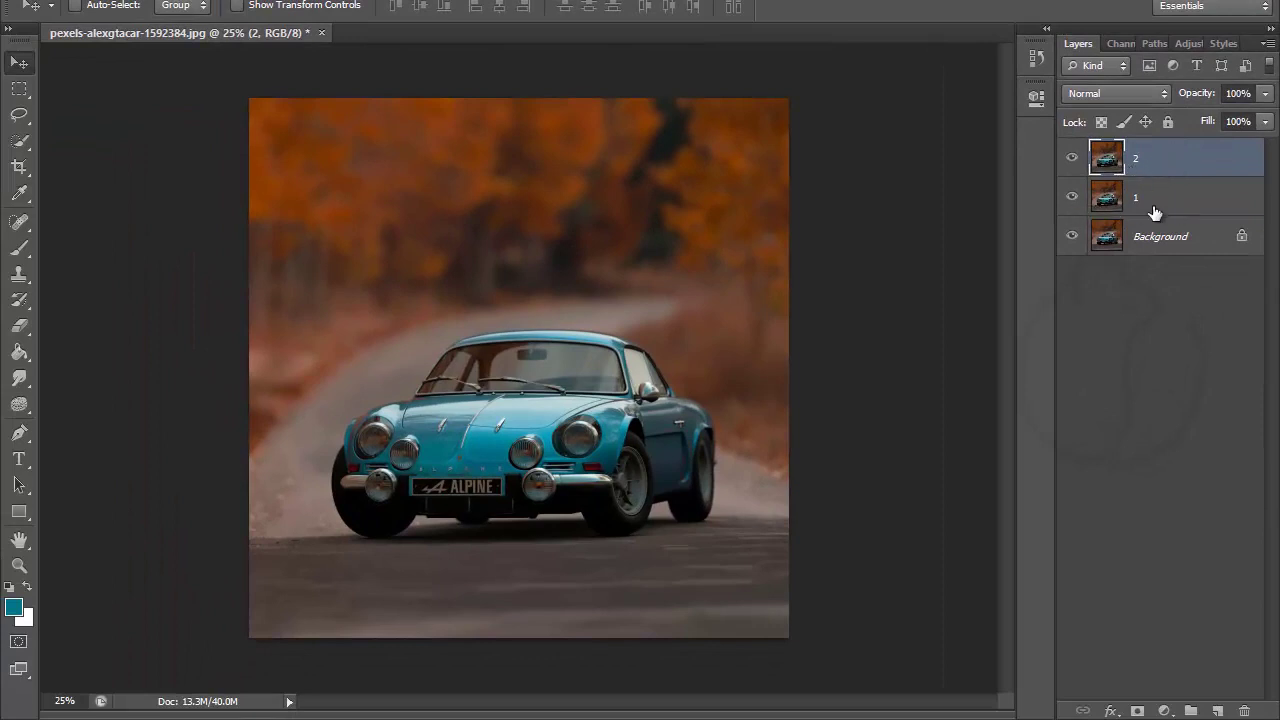
click(1072, 197)
click(1072, 197)
drag(1071, 195, 1073, 238)
click(1167, 201)
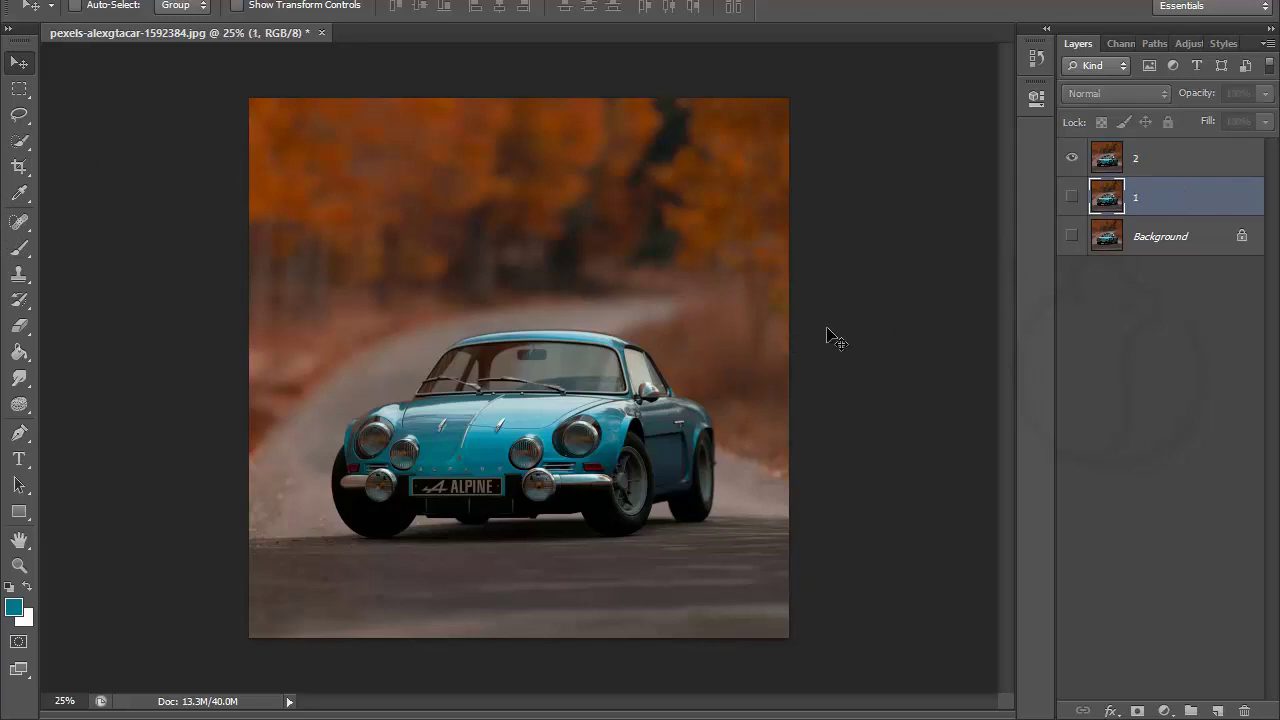
click(1072, 197)
click(1072, 236)
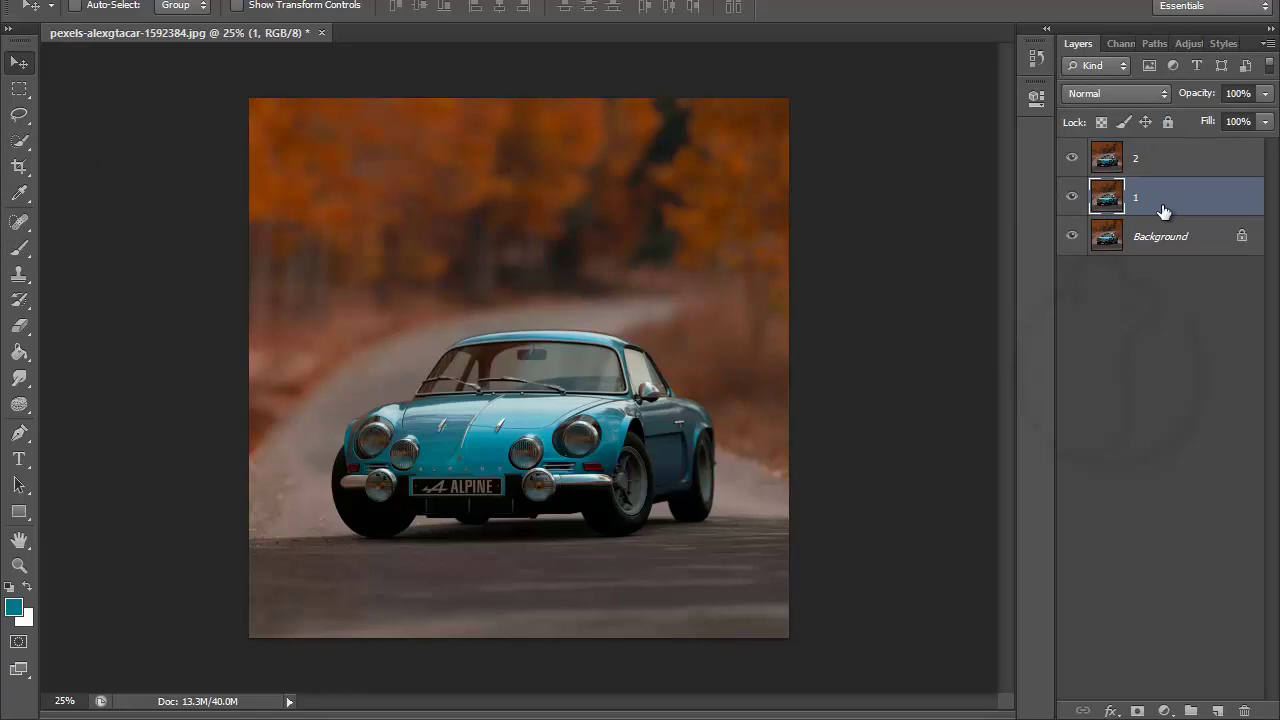
- Try a negative hue shift on layer 1, cancel it, then hide a lower layer
key(ctrl+u)
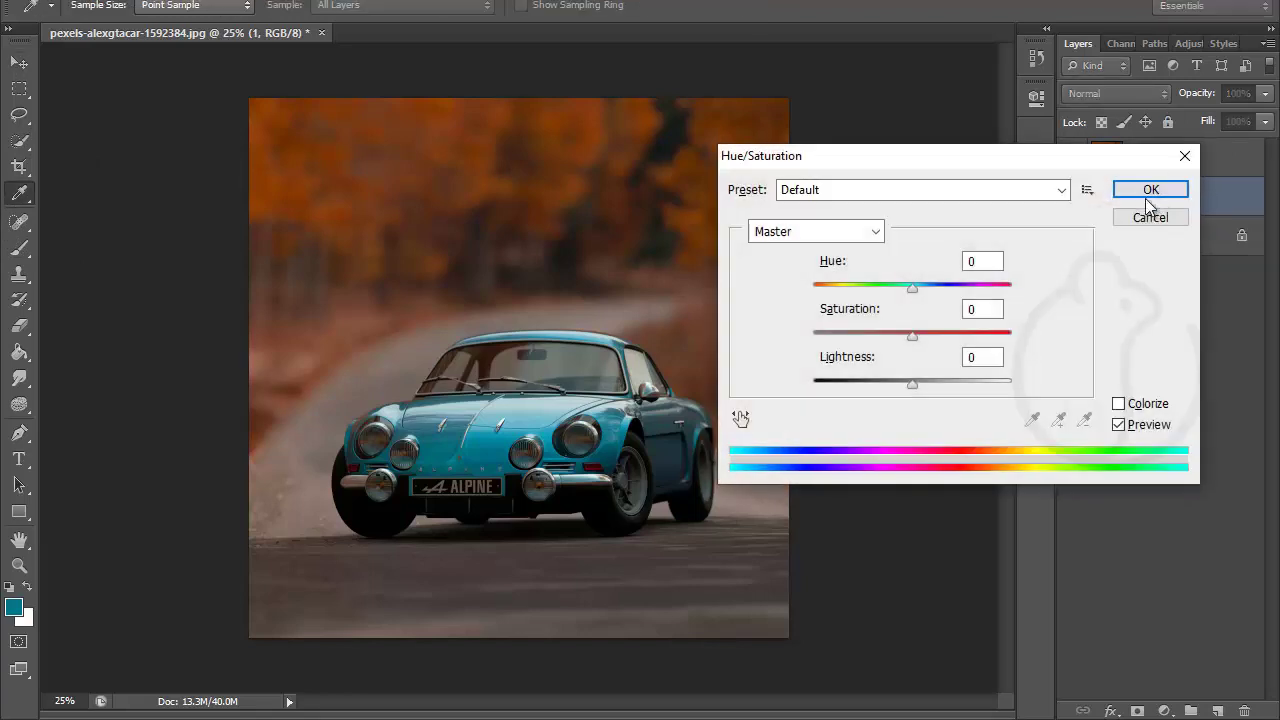
drag(912, 290, 898, 313)
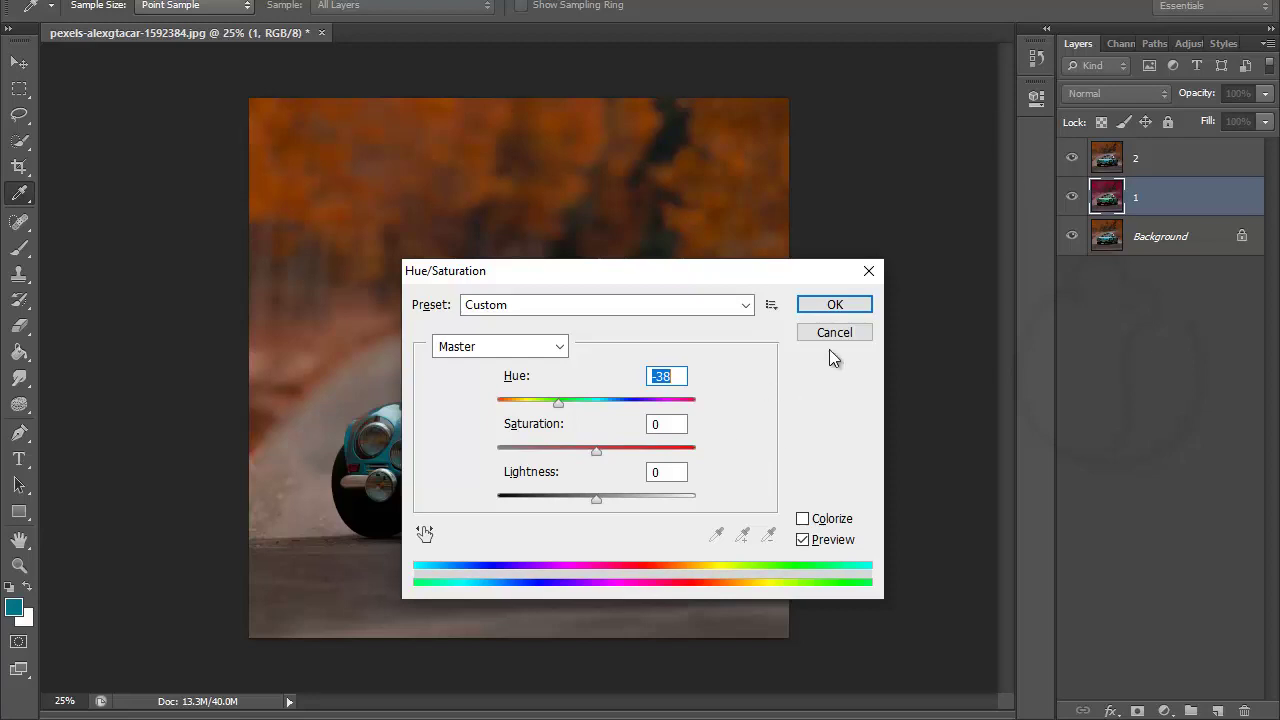
drag(835, 332, 763, 441)
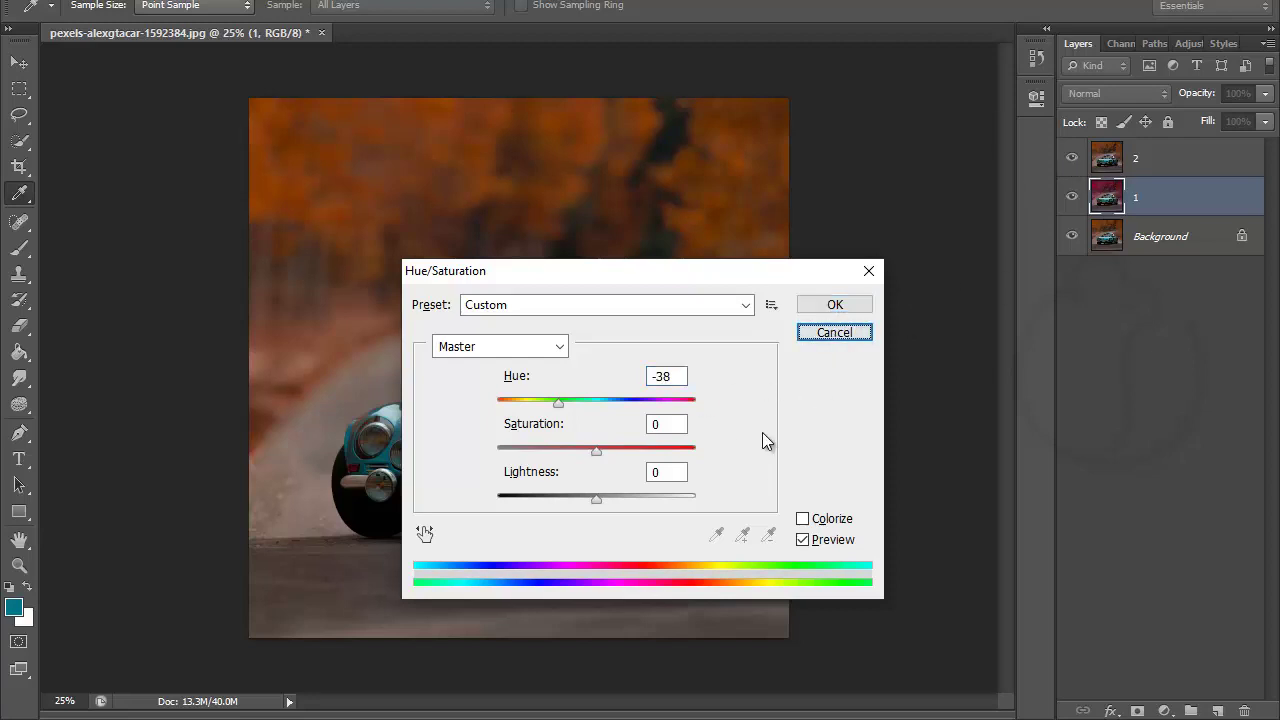
click(840, 332)
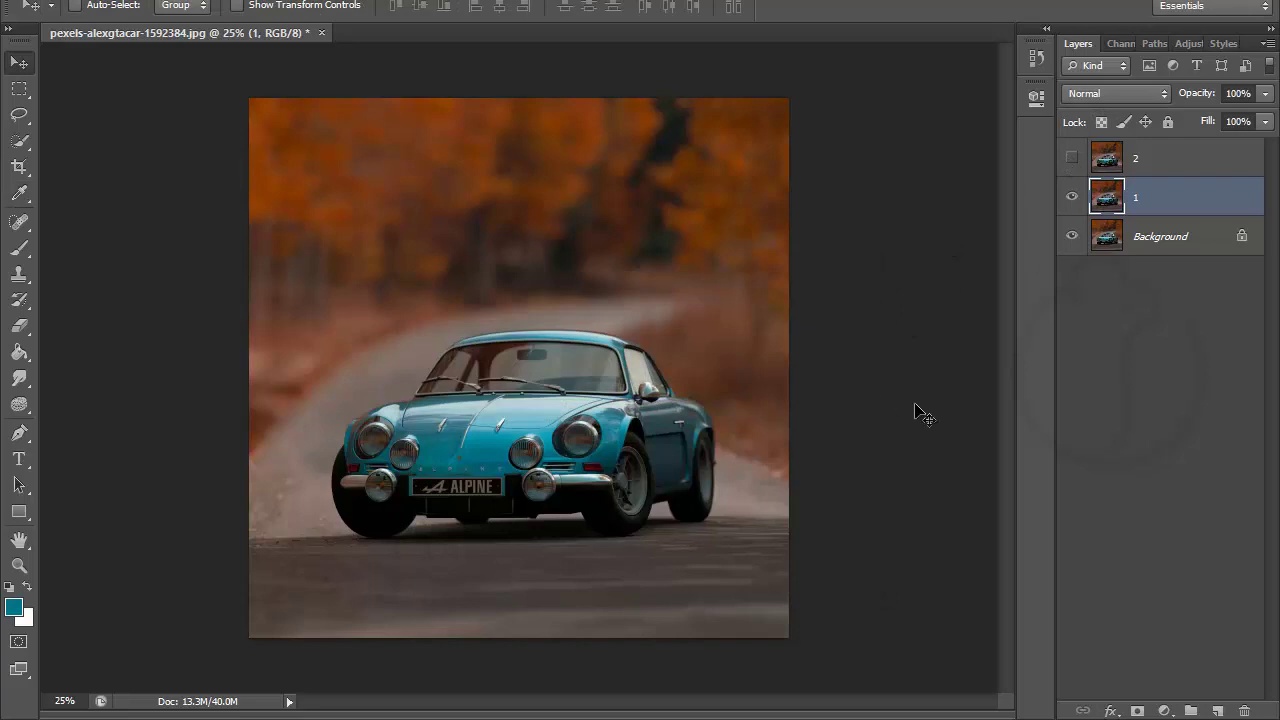
click(1071, 236)
- Move layer 1 above layer 2, then dismiss its Layer Style dialog unchanged
key(ctrl+bracketright)
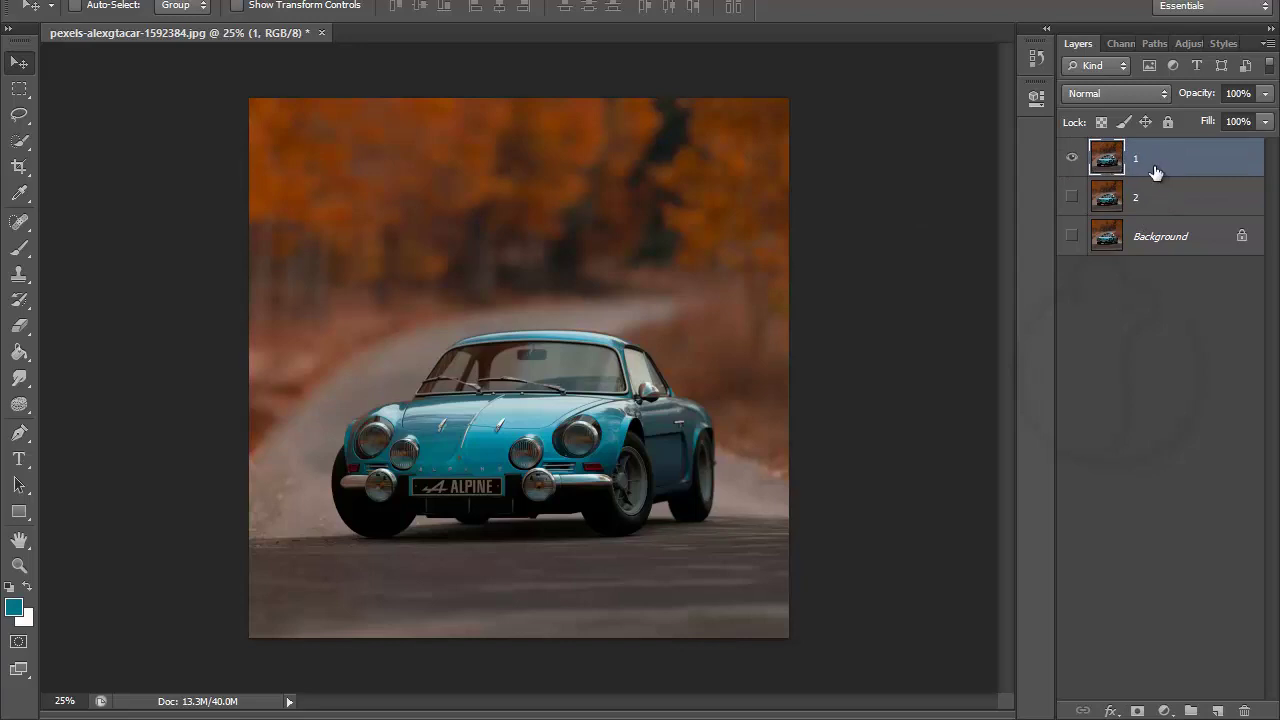
double_click(1141, 166)
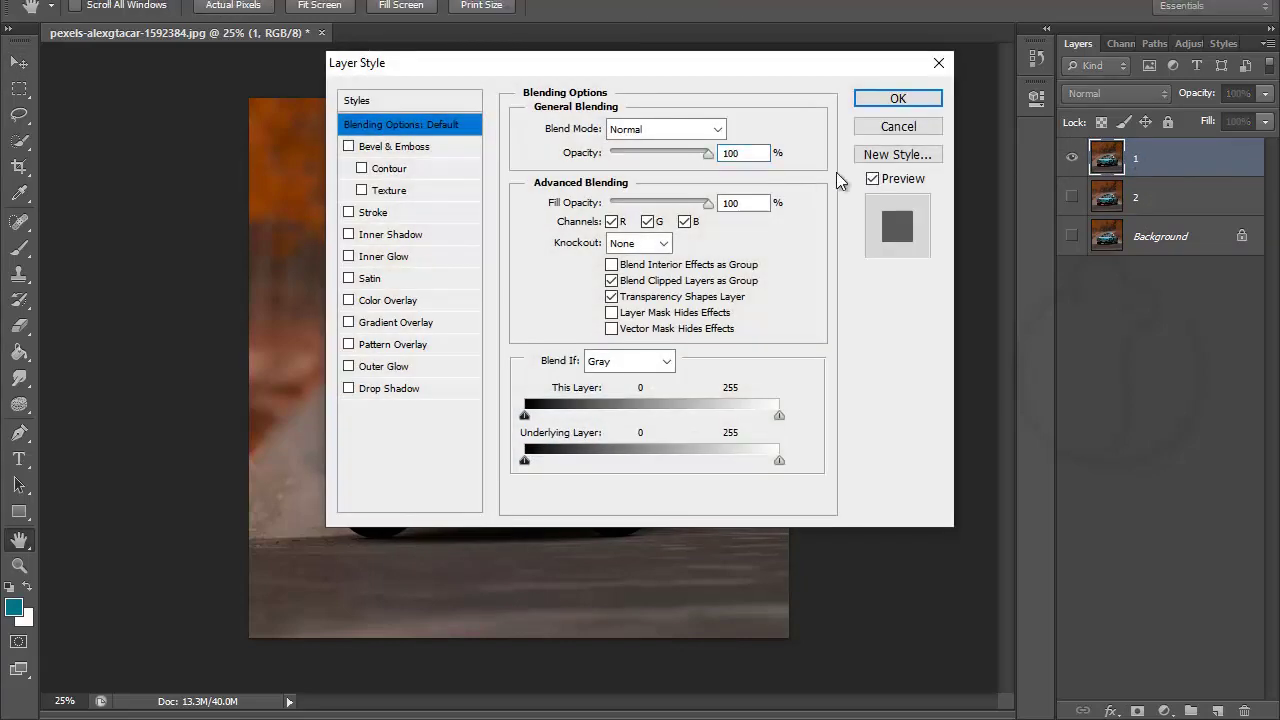
click(898, 128)
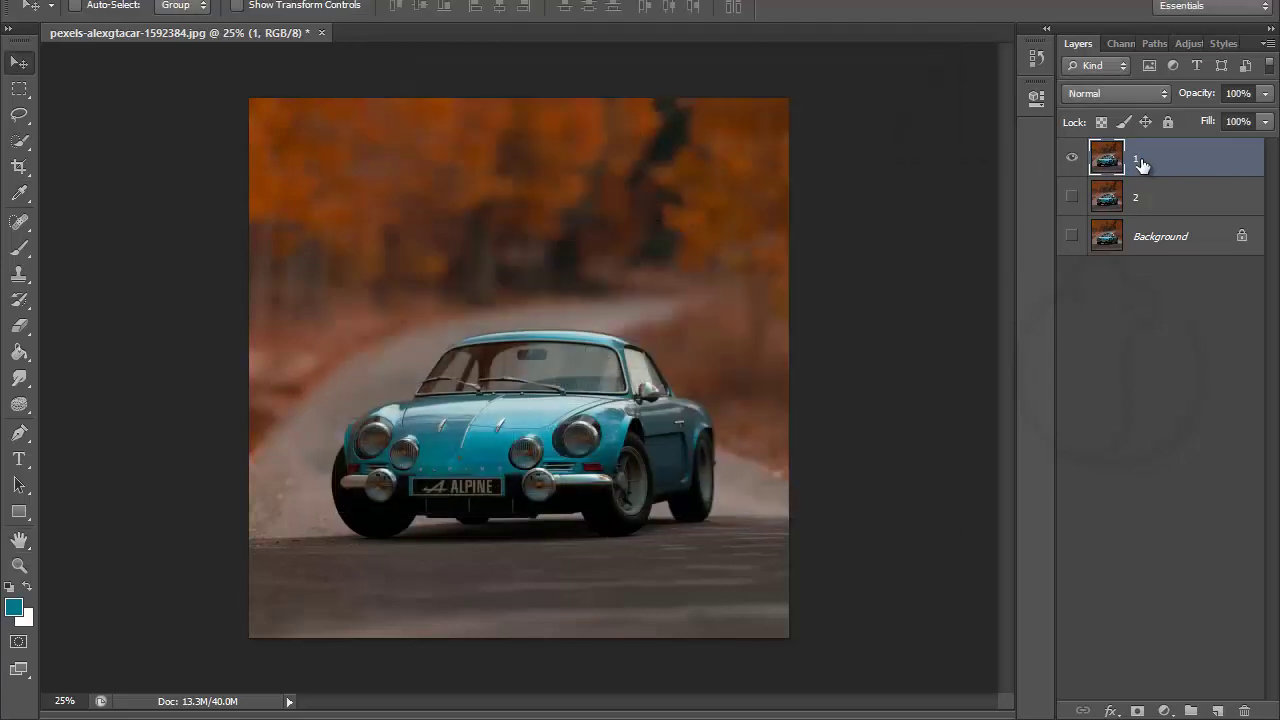
- Rename layer 1 to 'Top'
double_click(1136, 163)
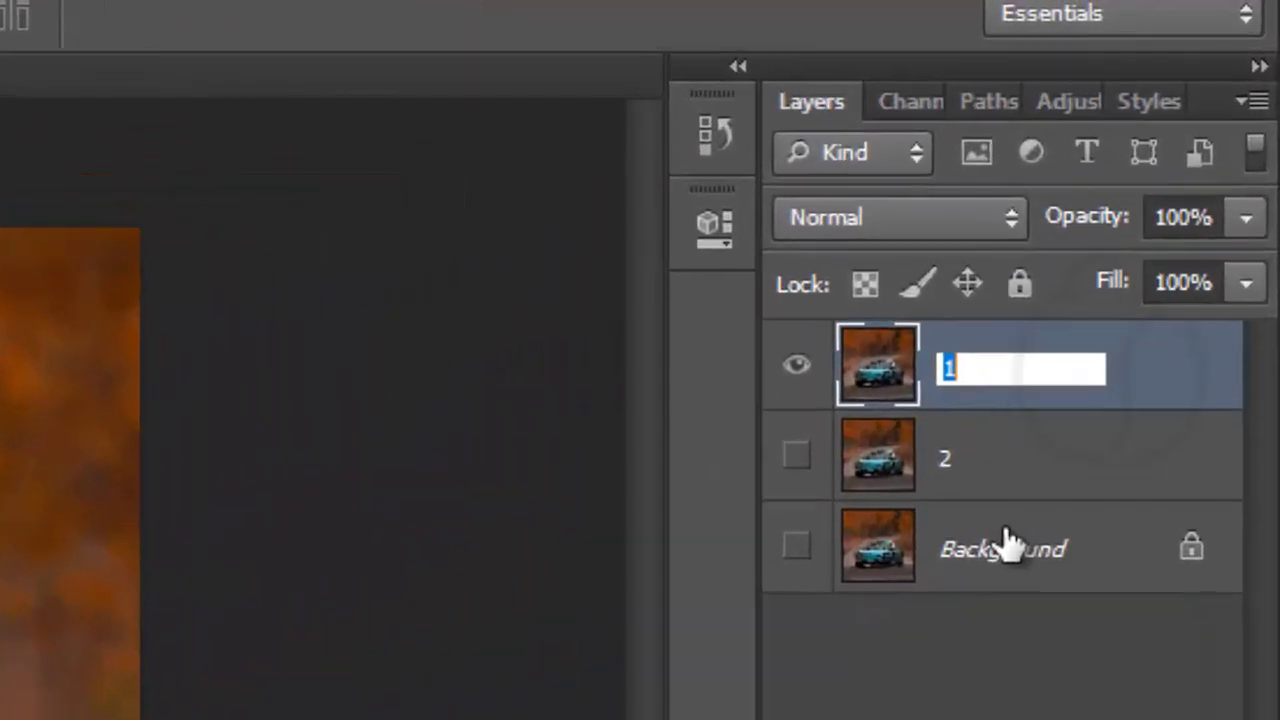
text(Y)
text(op)
key(BackSpace)
key(BackSpace)
key(BackSpace)
text(Top)
click(958, 462)
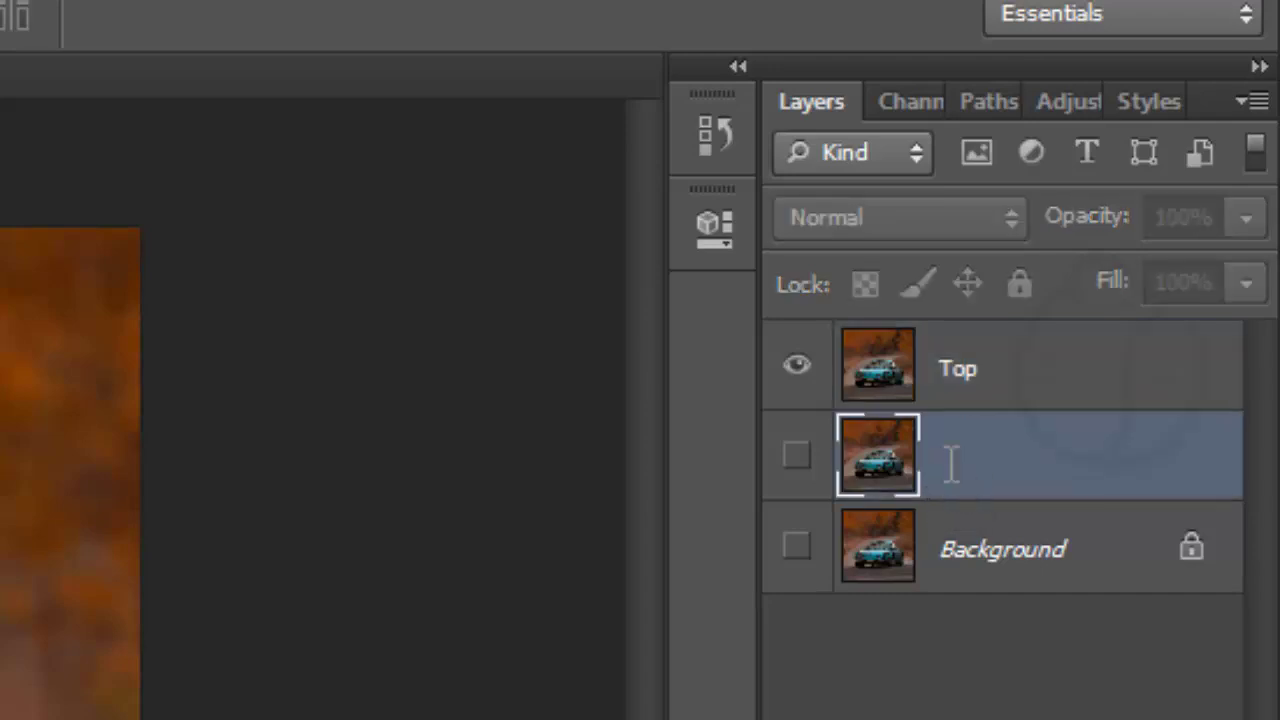
- Rename layer 2 to 'Middle'
double_click(950, 462)
text(Mi)
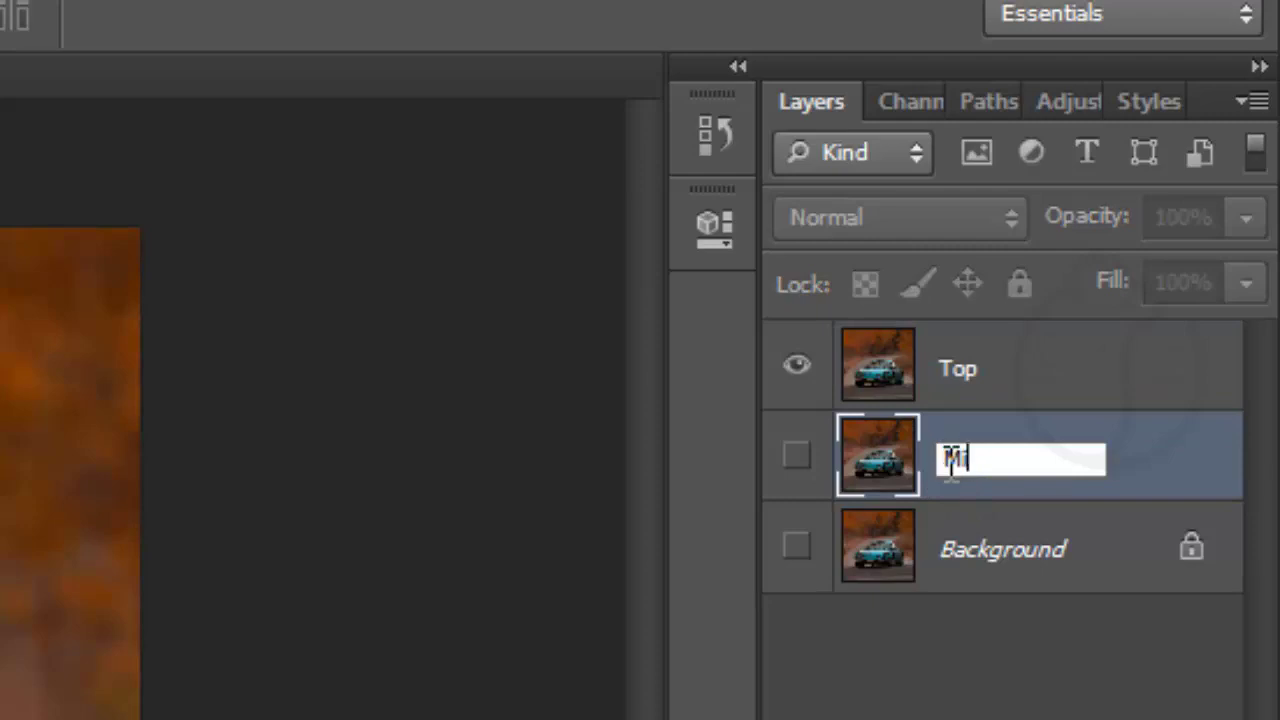
text(ddle)
click(1005, 566)
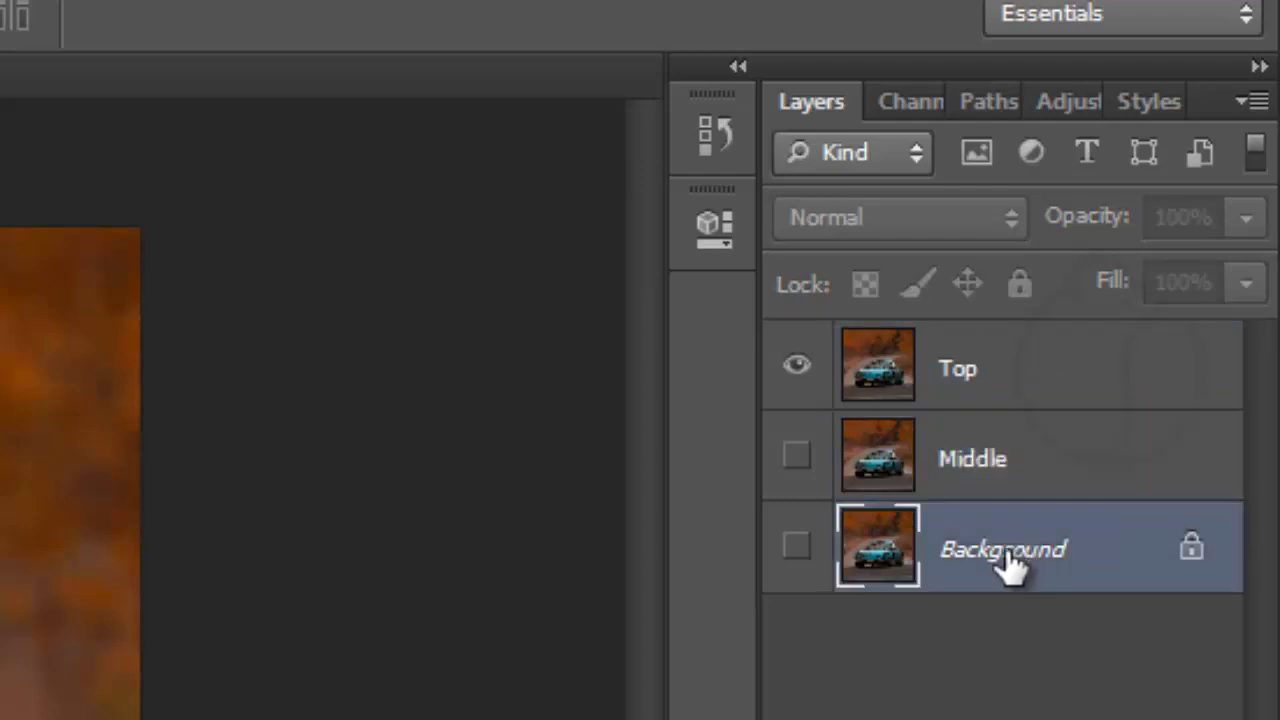
- Convert the locked Background into a normal layer named 'Bottom BG'
double_click(987, 571)
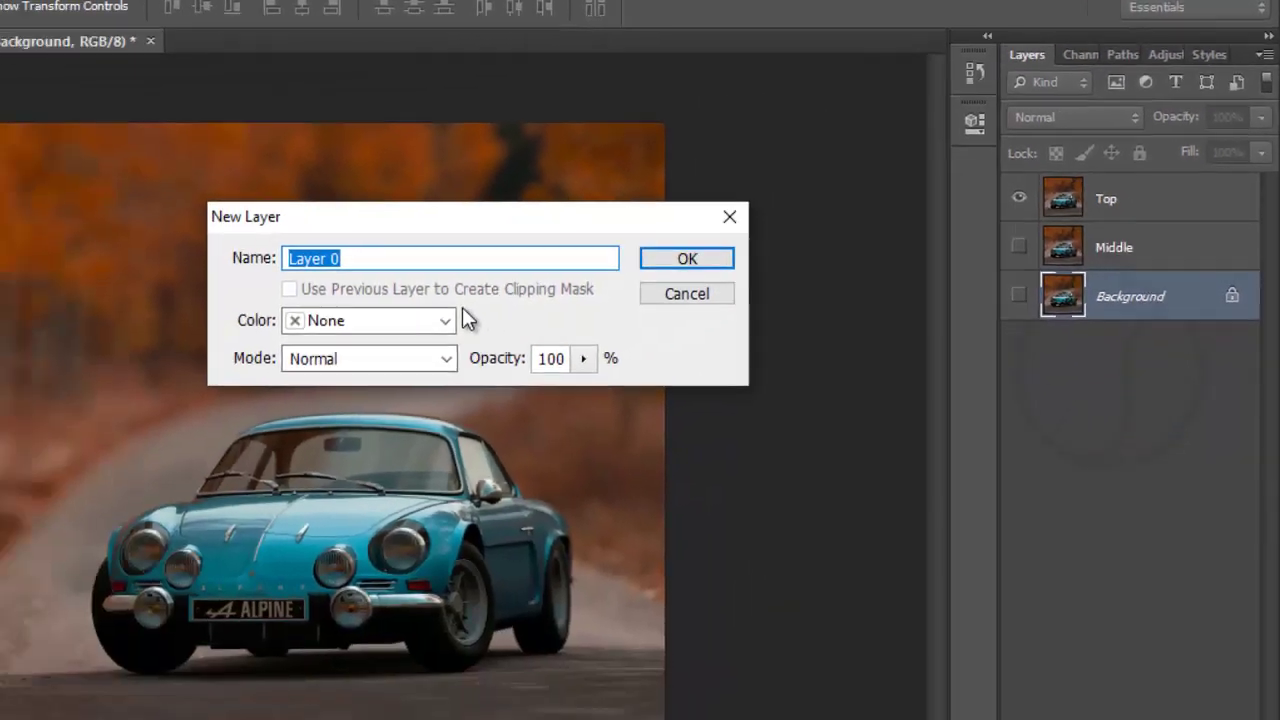
text(B)
key(BackSpace)
text(B)
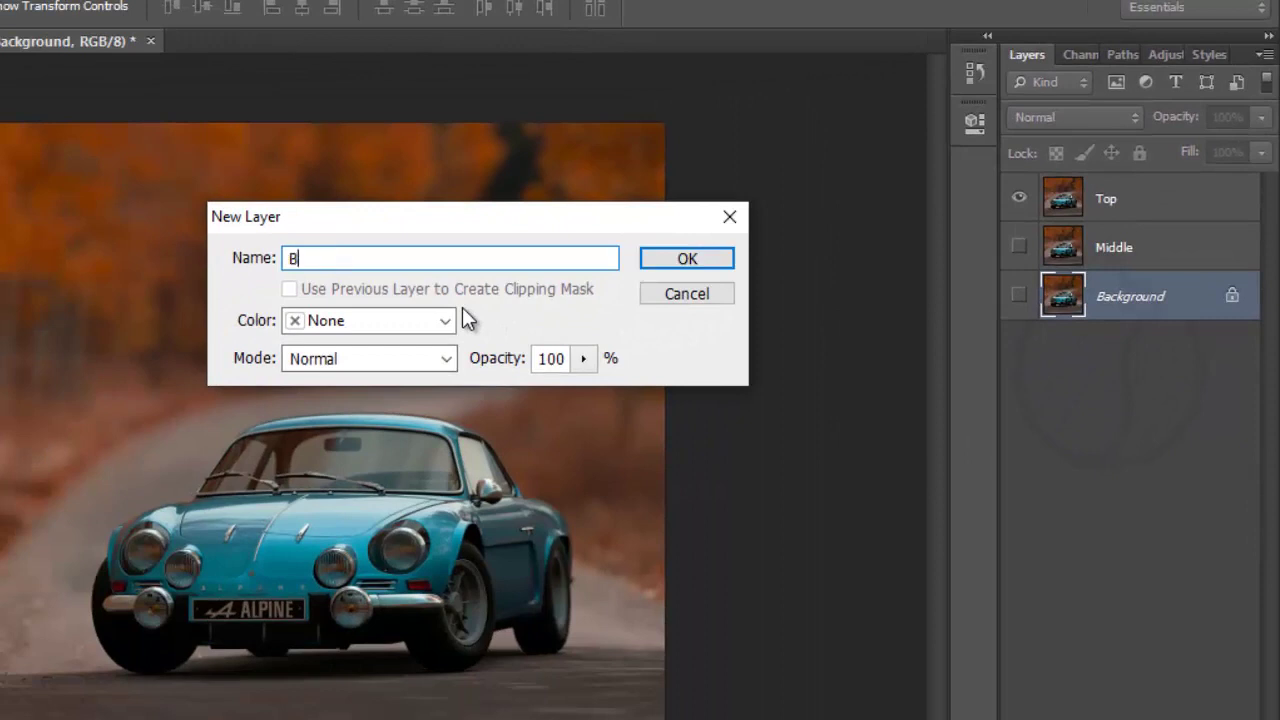
text(ottom)
text( BG)
key(Return)
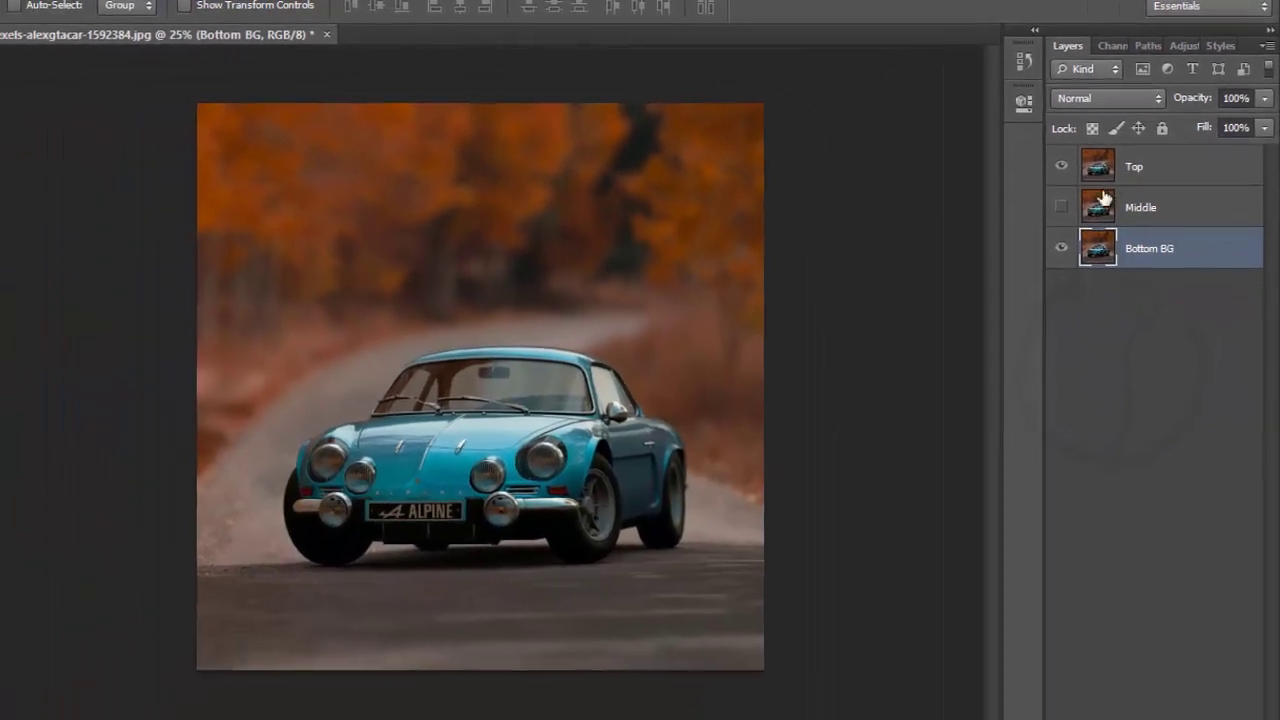
- Show Middle and hide Top and Bottom BG so only Middle is visible
click(1072, 197)
click(1072, 158)
click(1072, 236)
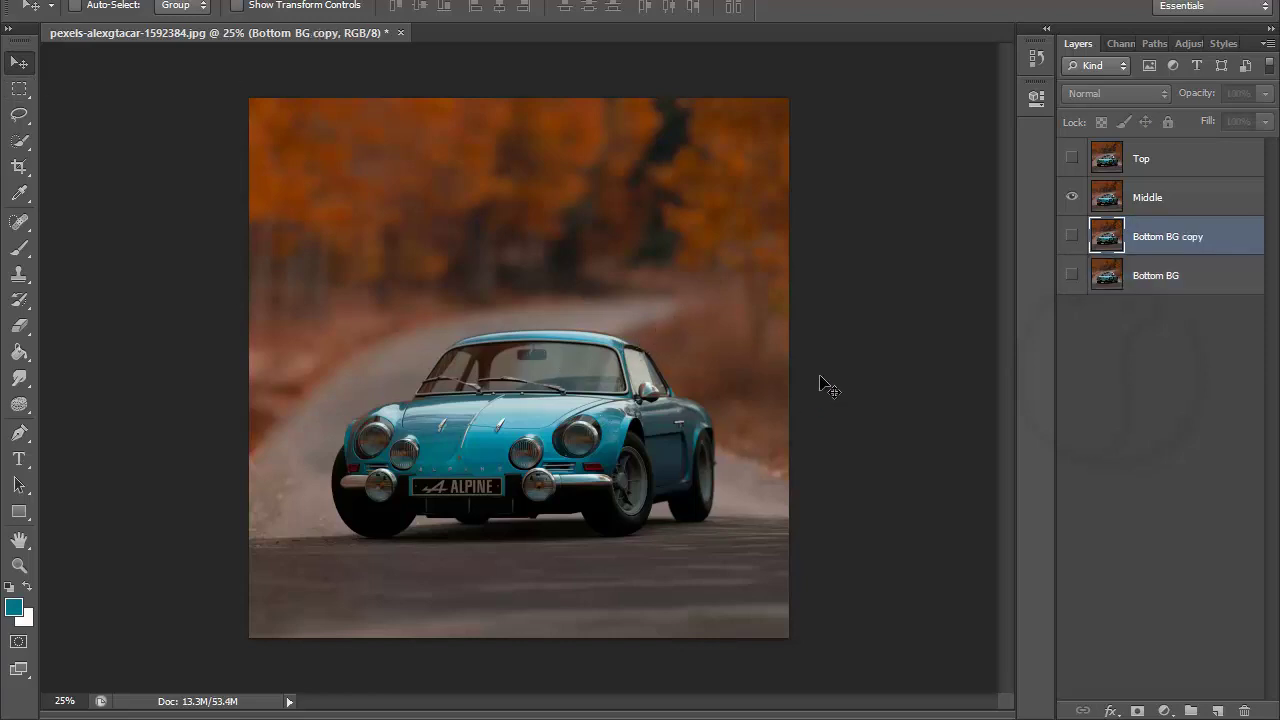
- Apply a +44 Hue shift to the Middle layer, turning the car blue
key(ctrl+u)
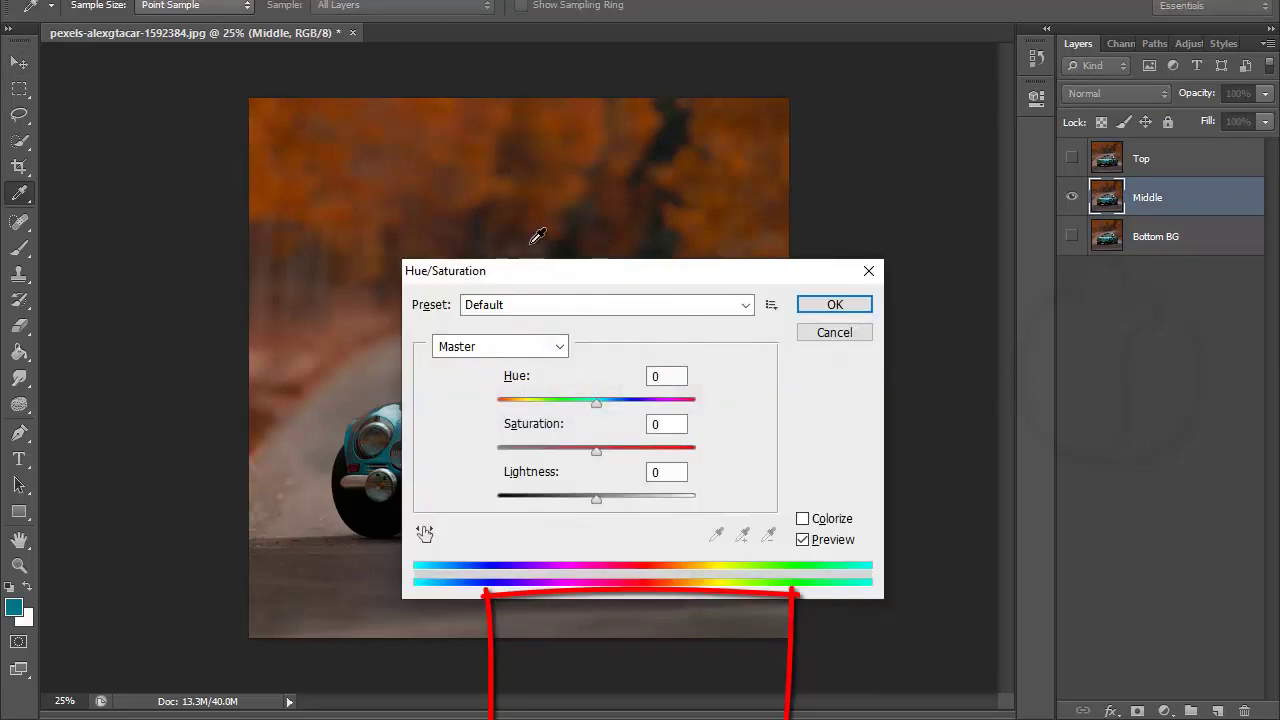
drag(554, 274, 887, 234)
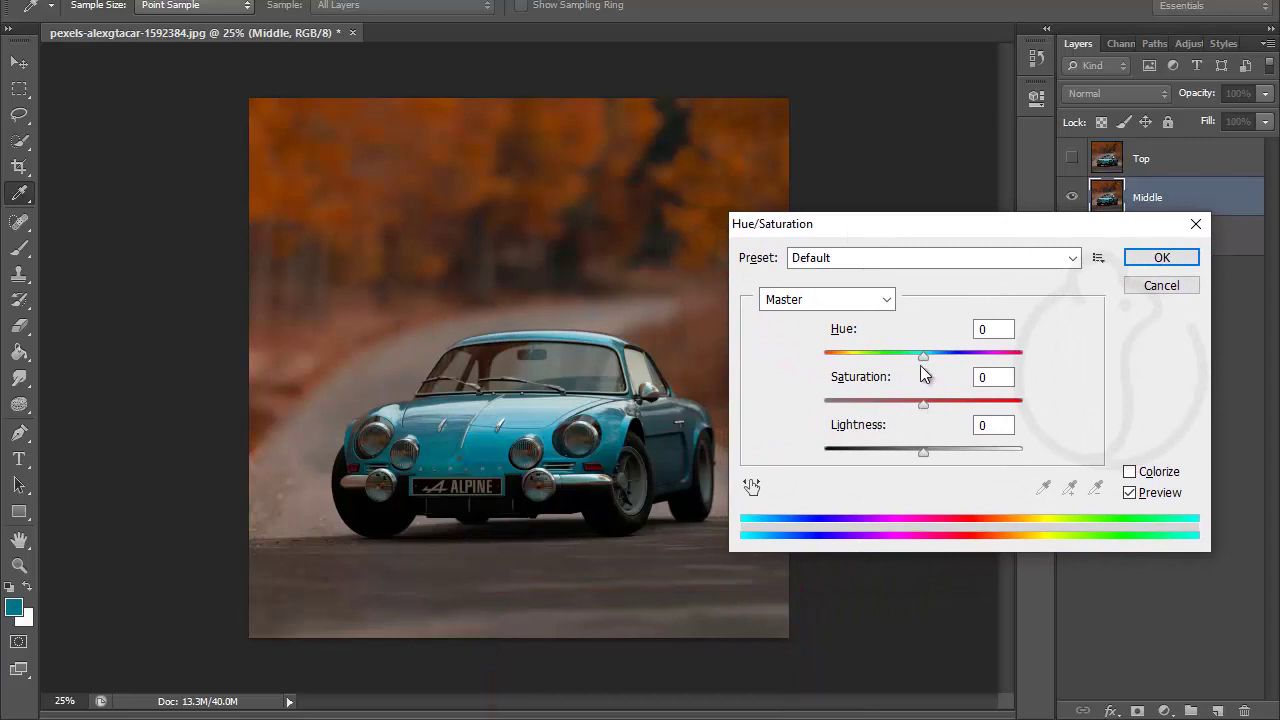
drag(931, 356, 967, 356)
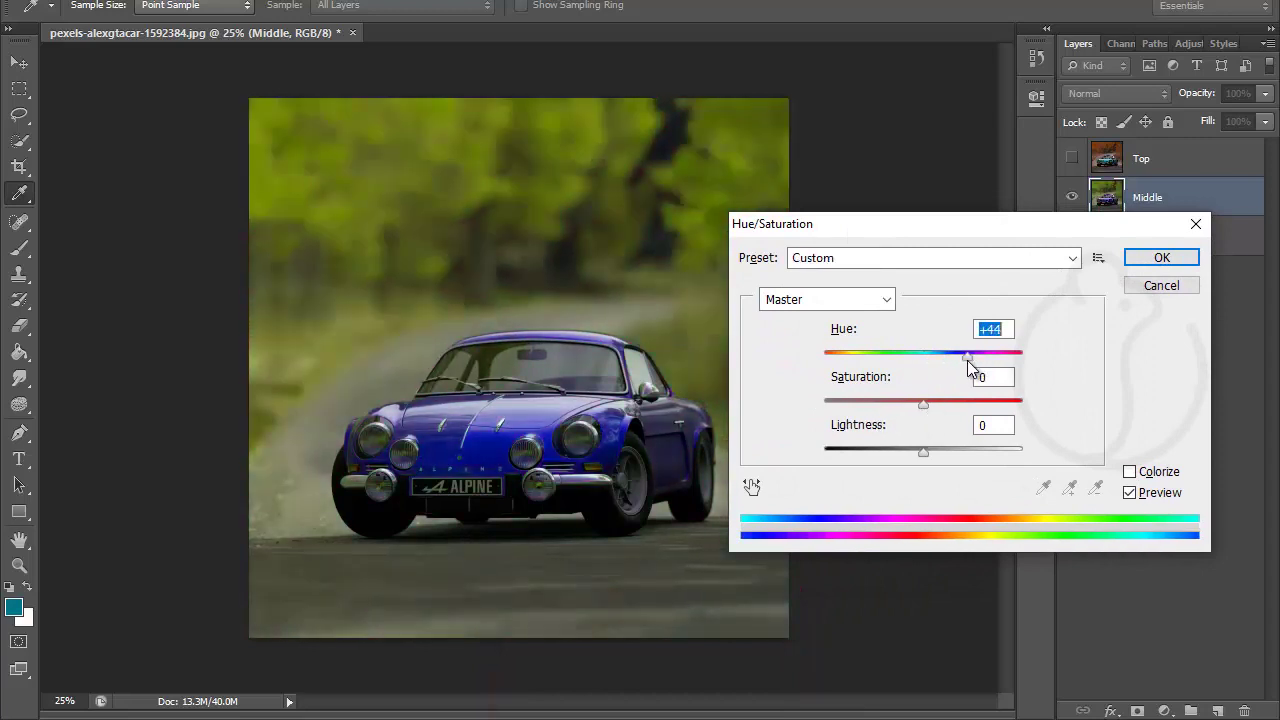
click(1162, 258)
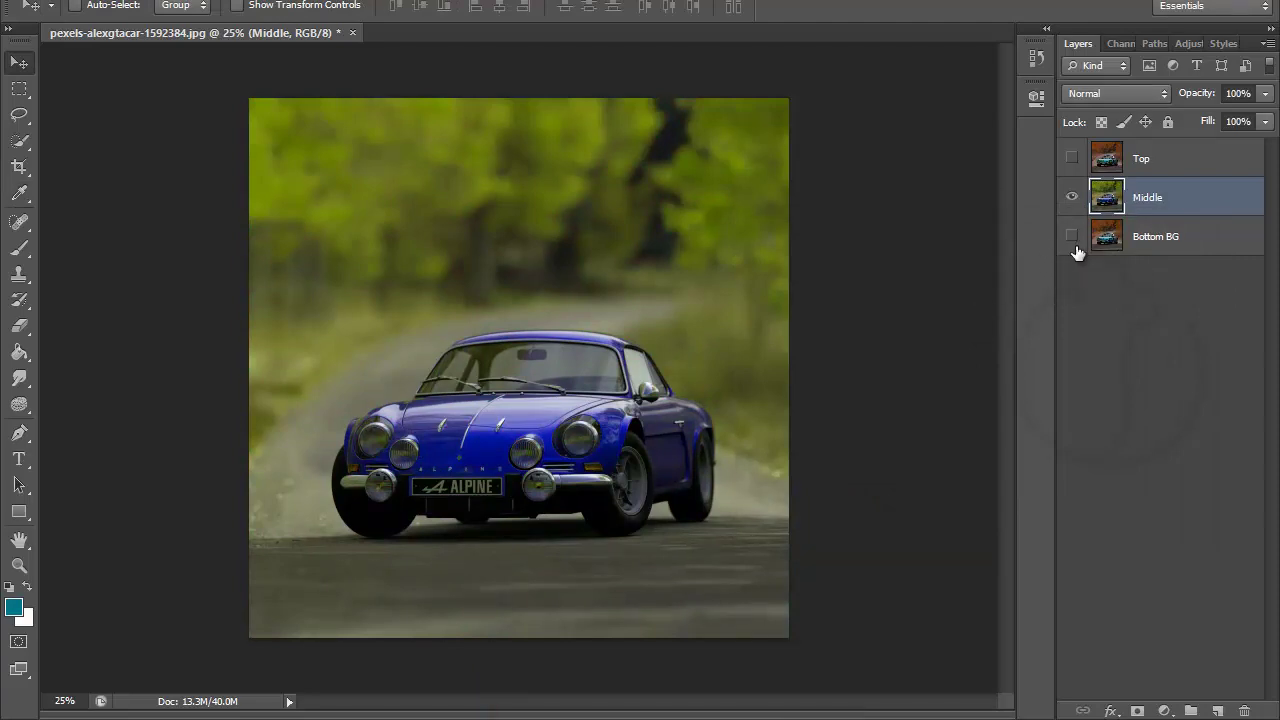
- Show and select the Top layer, toggling Bottom BG off and back on
click(1074, 159)
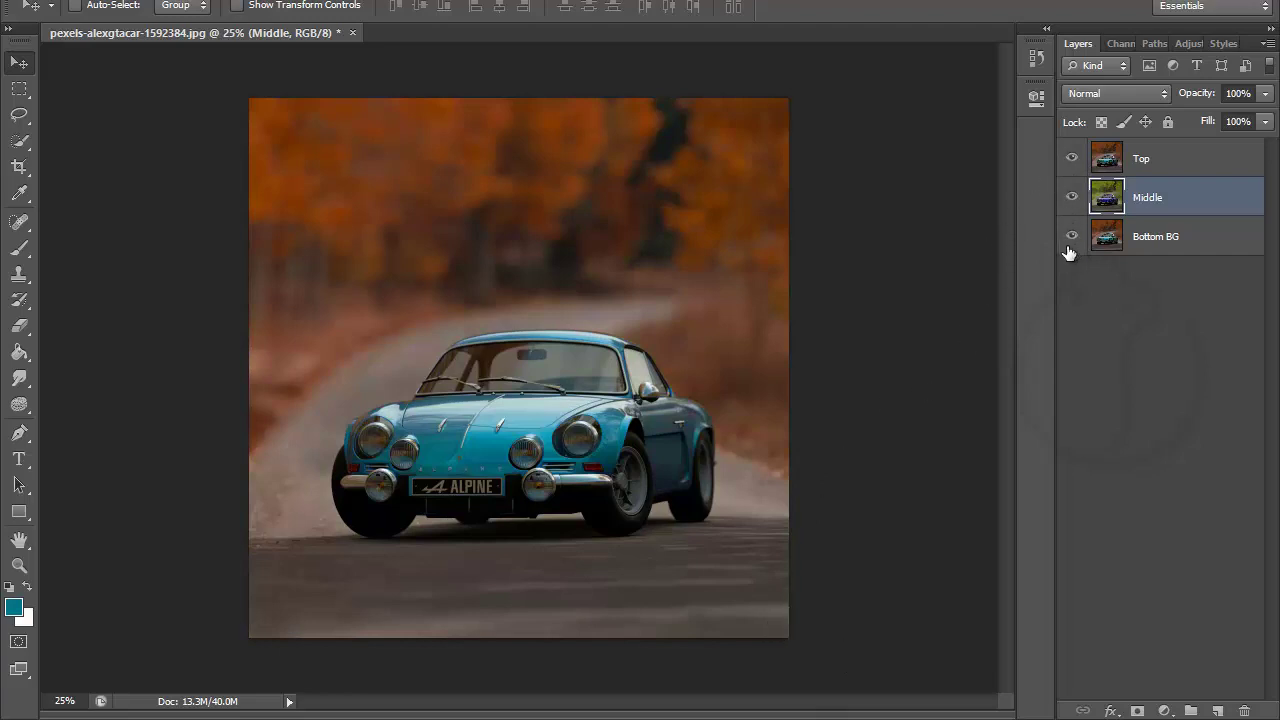
click(1145, 162)
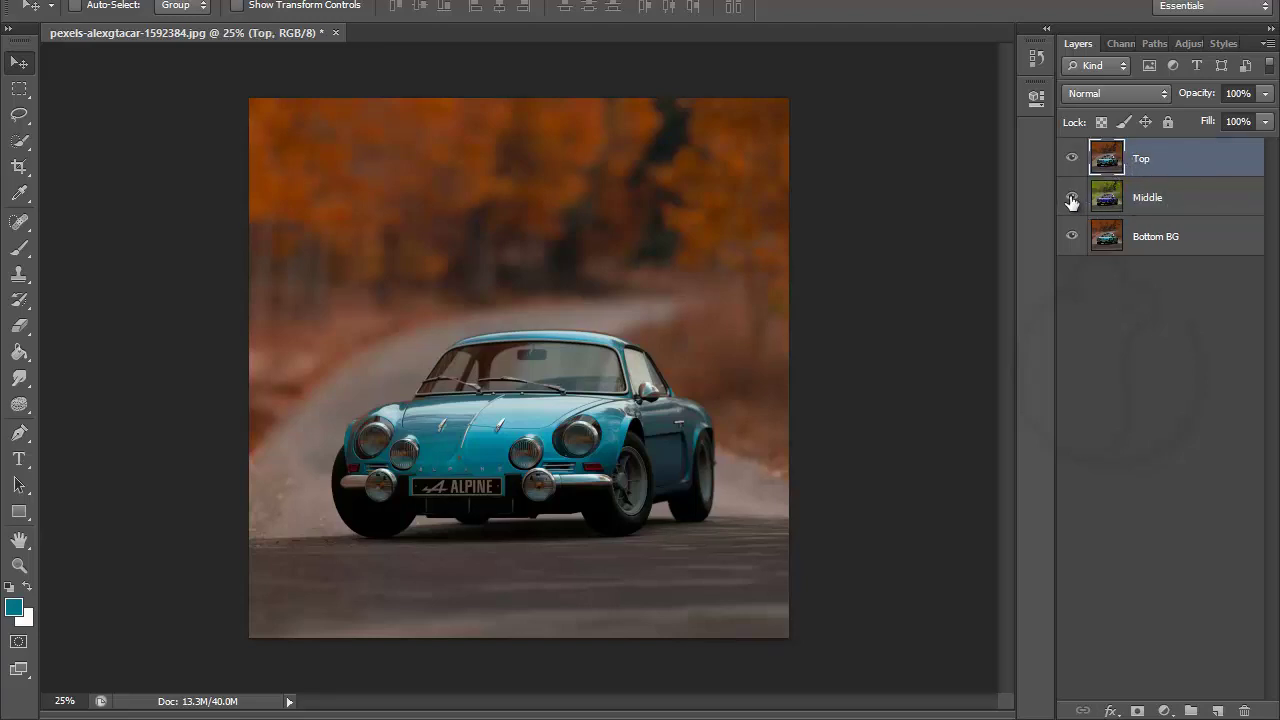
click(1071, 236)
click(1071, 236)
- Give the eraser a hard round brush at 160 px
click(20, 325)
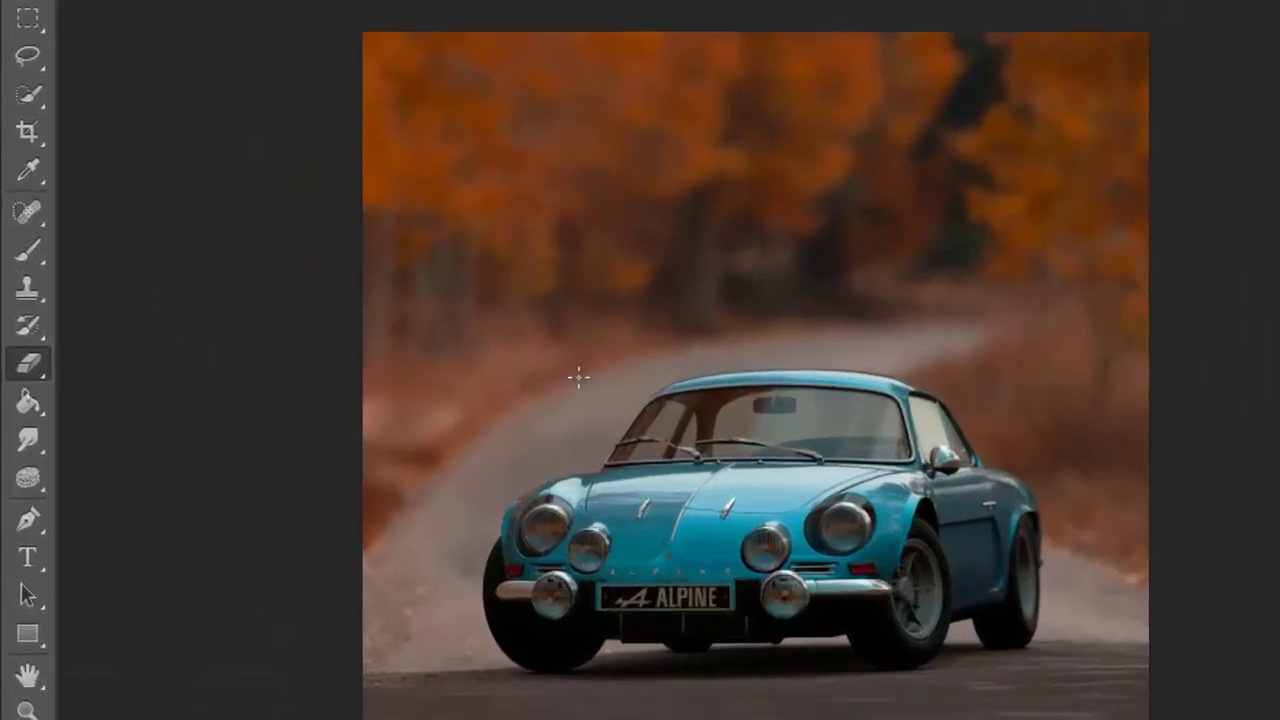
right_click(578, 377)
click(712, 446)
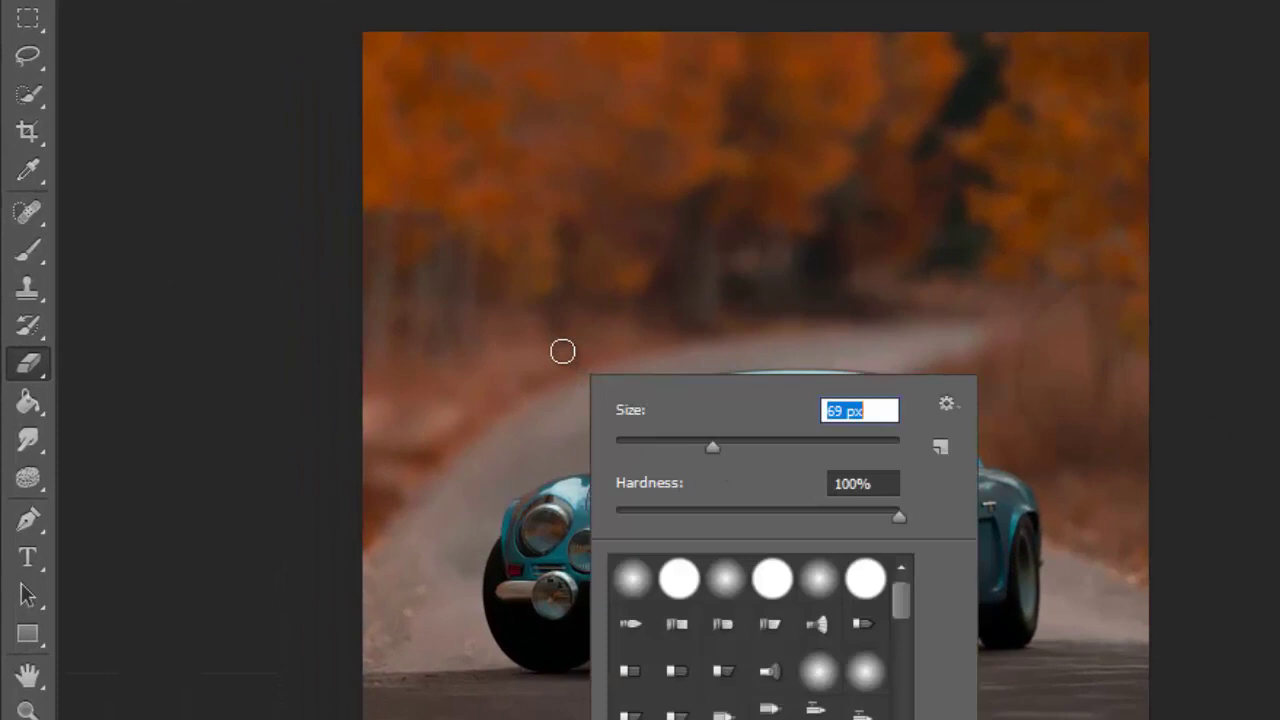
click(766, 446)
click(722, 584)
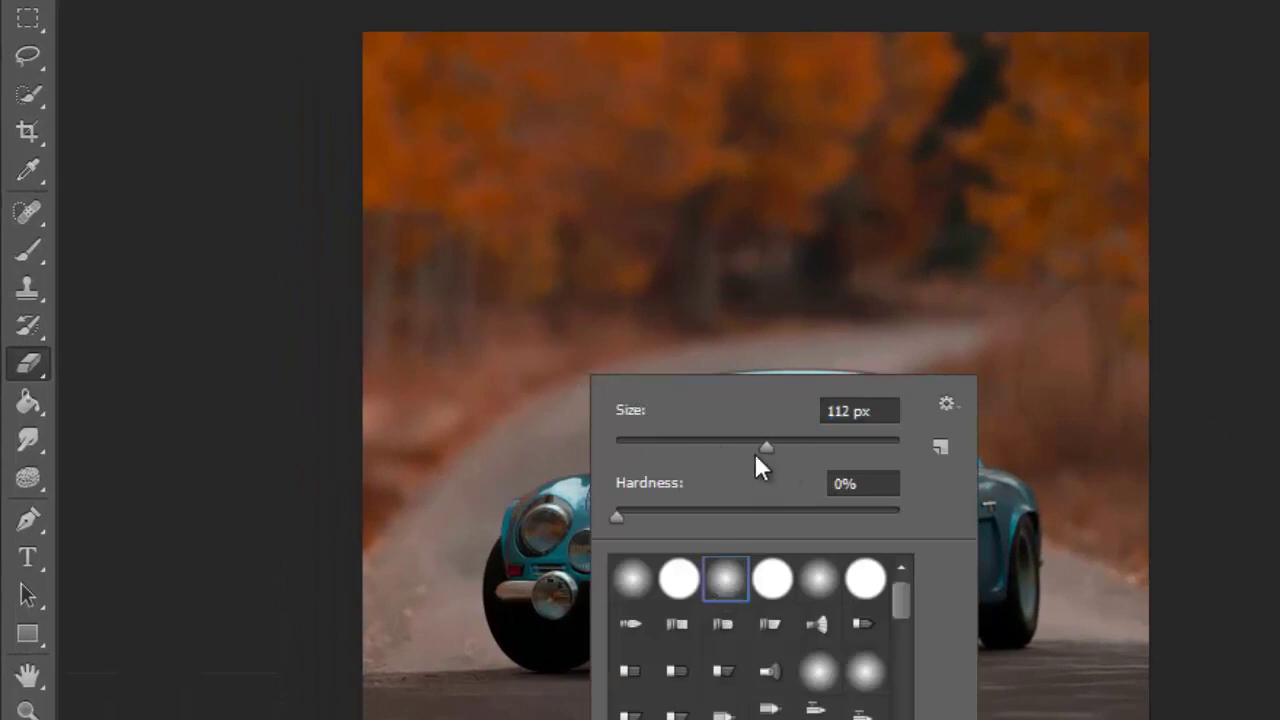
click(772, 578)
click(740, 447)
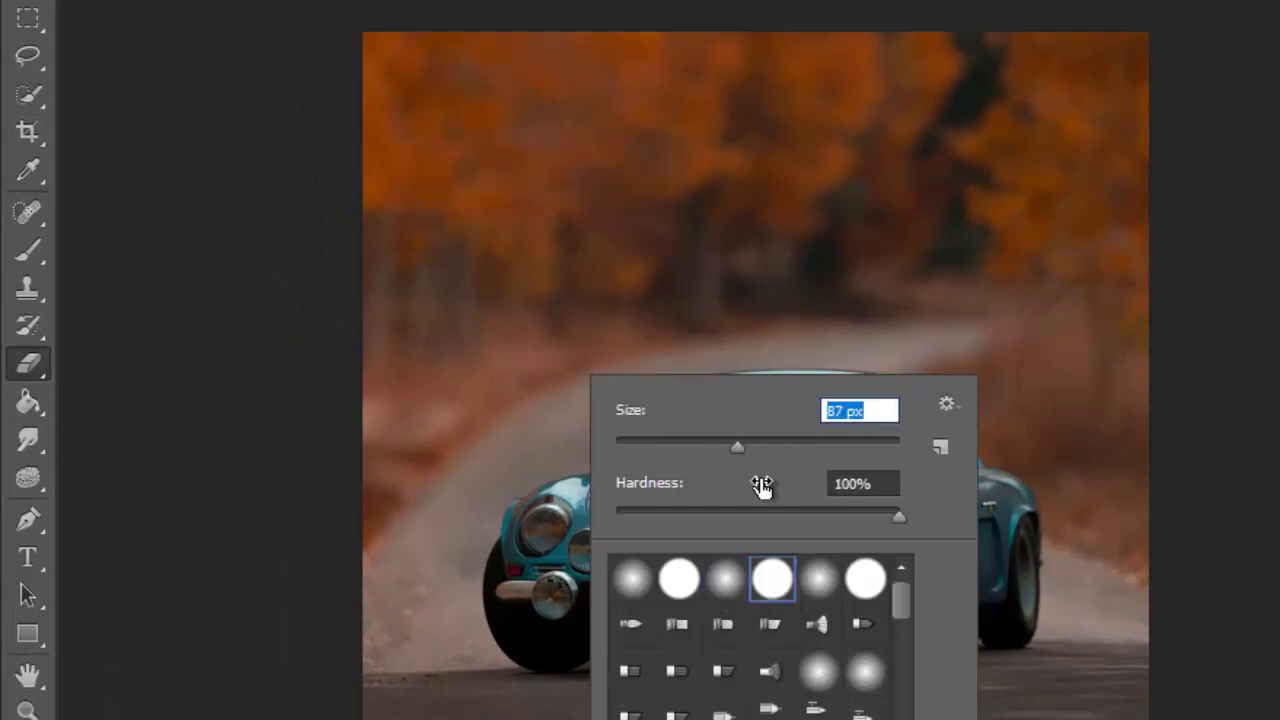
click(800, 446)
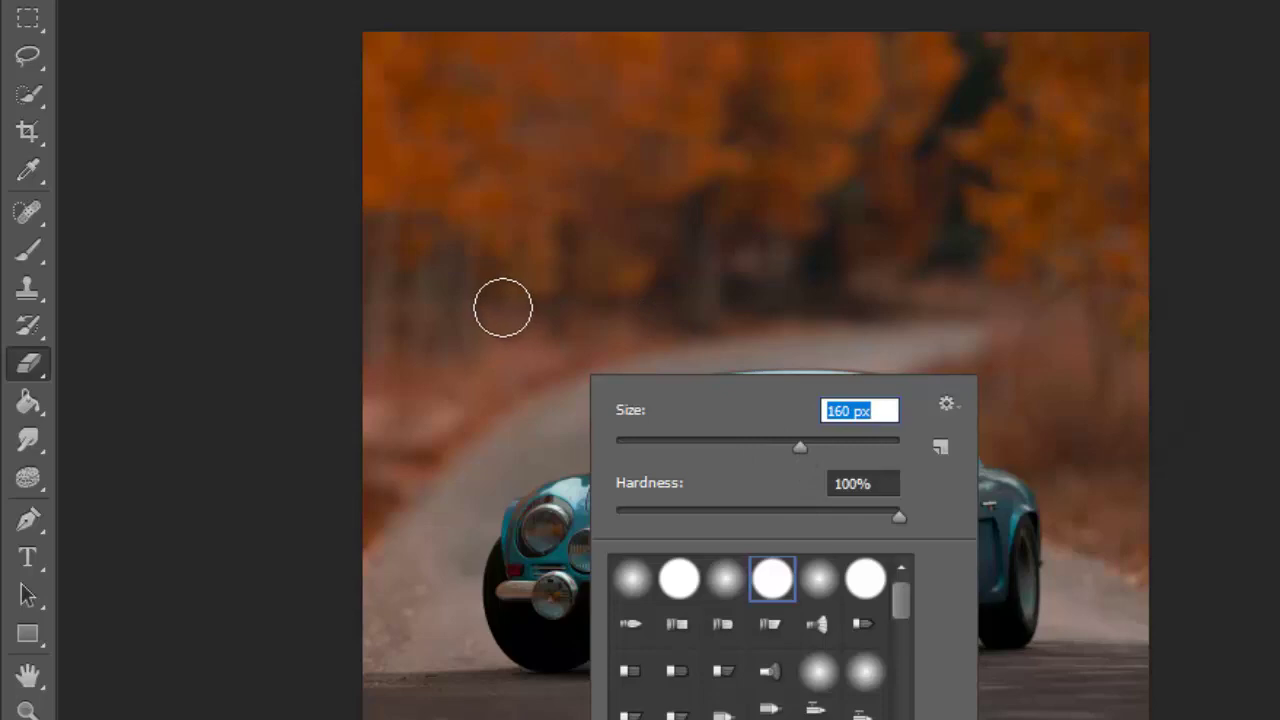
mouse_move(431, 253)
mouse_down()
mouse_move(431, 349)
mouse_move(566, 253)
mouse_move(433, 255)
mouse_up()
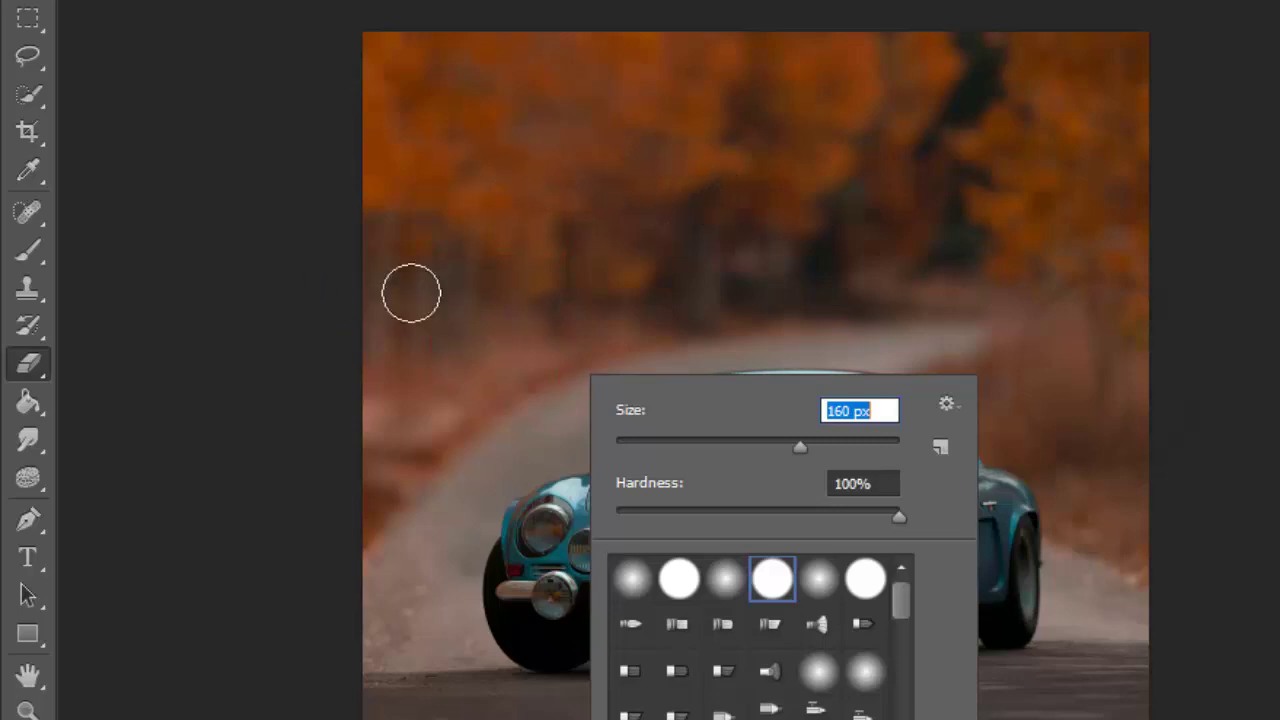
key(Return)
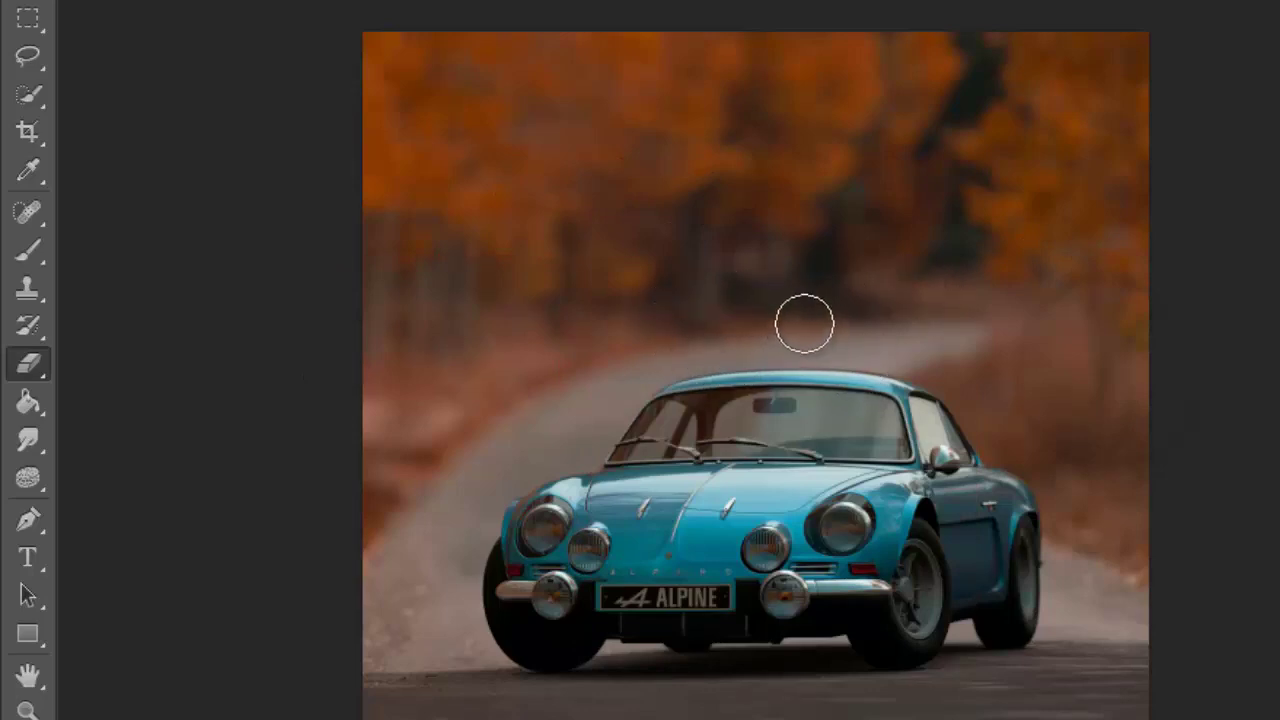
- Choose the standard Eraser Tool from the eraser flyout
right_click(40, 374)
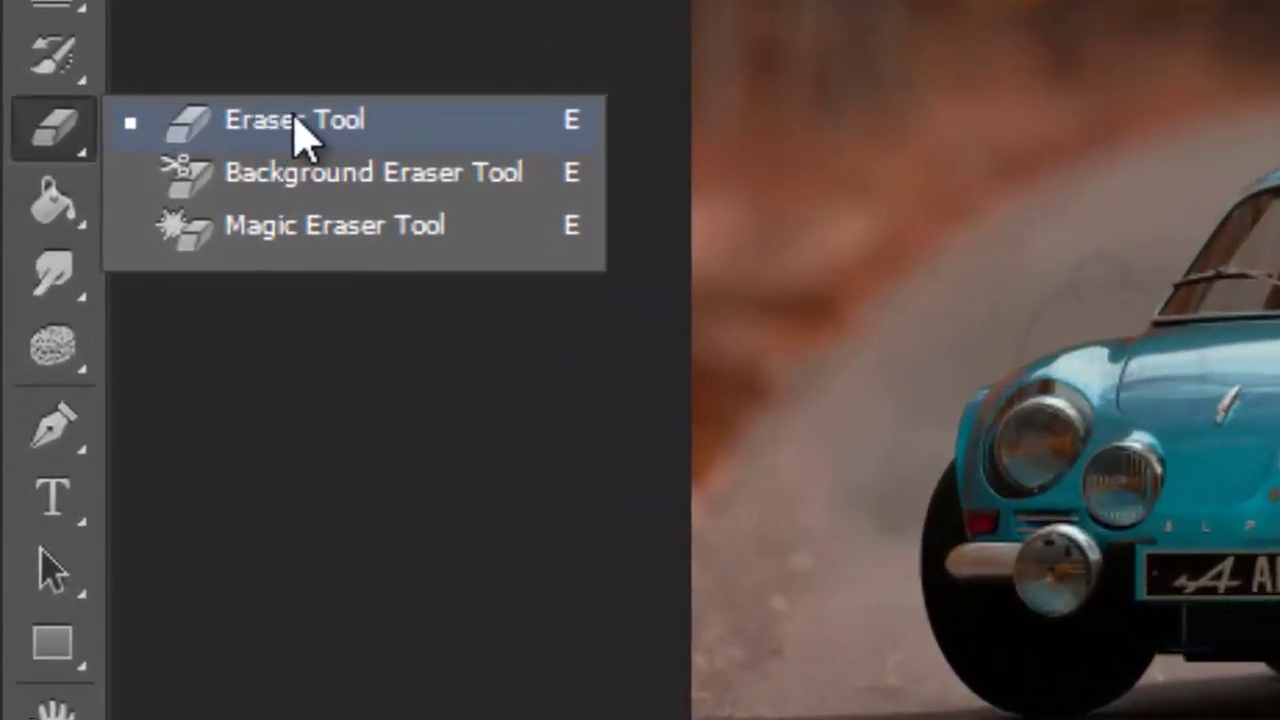
click(298, 122)
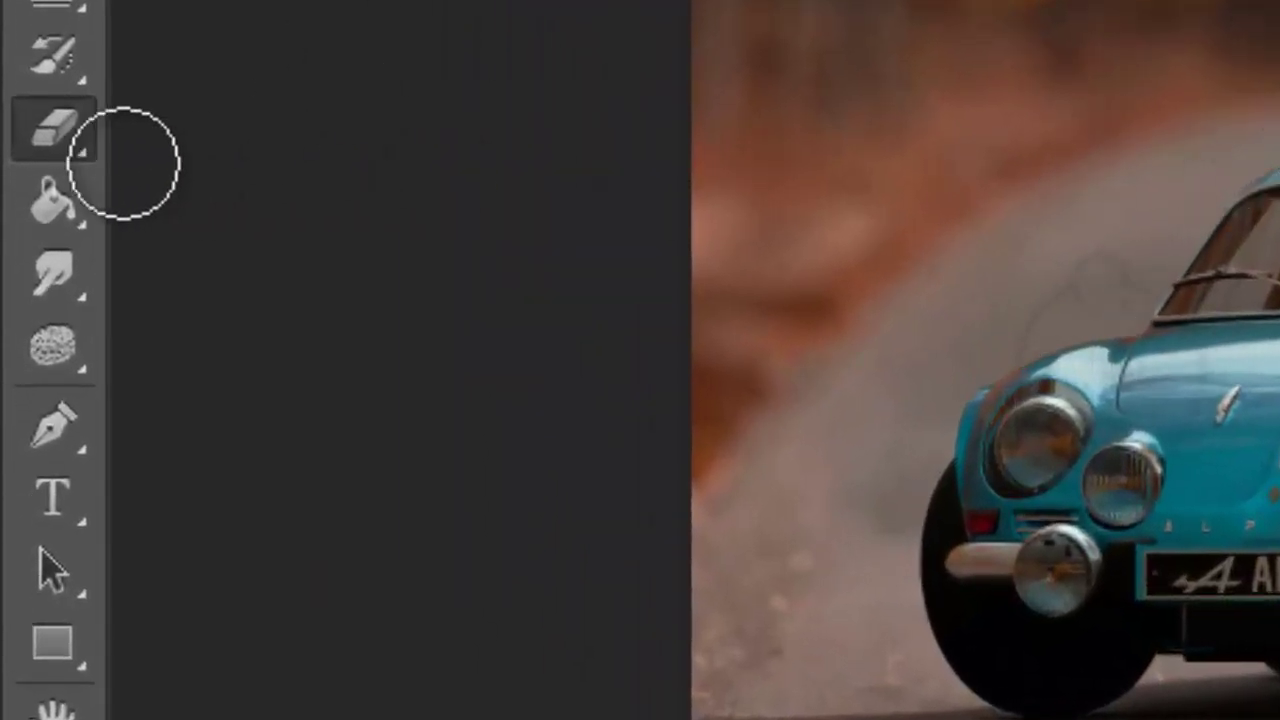
right_click(76, 176)
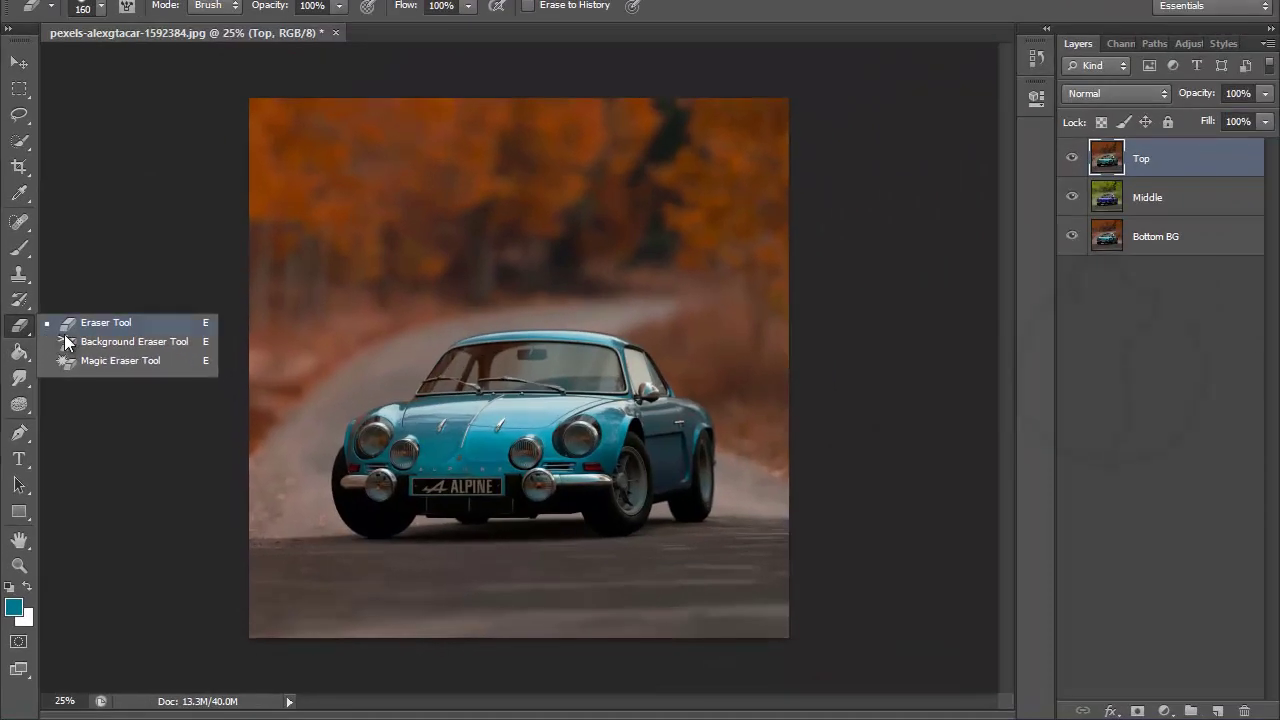
click(101, 321)
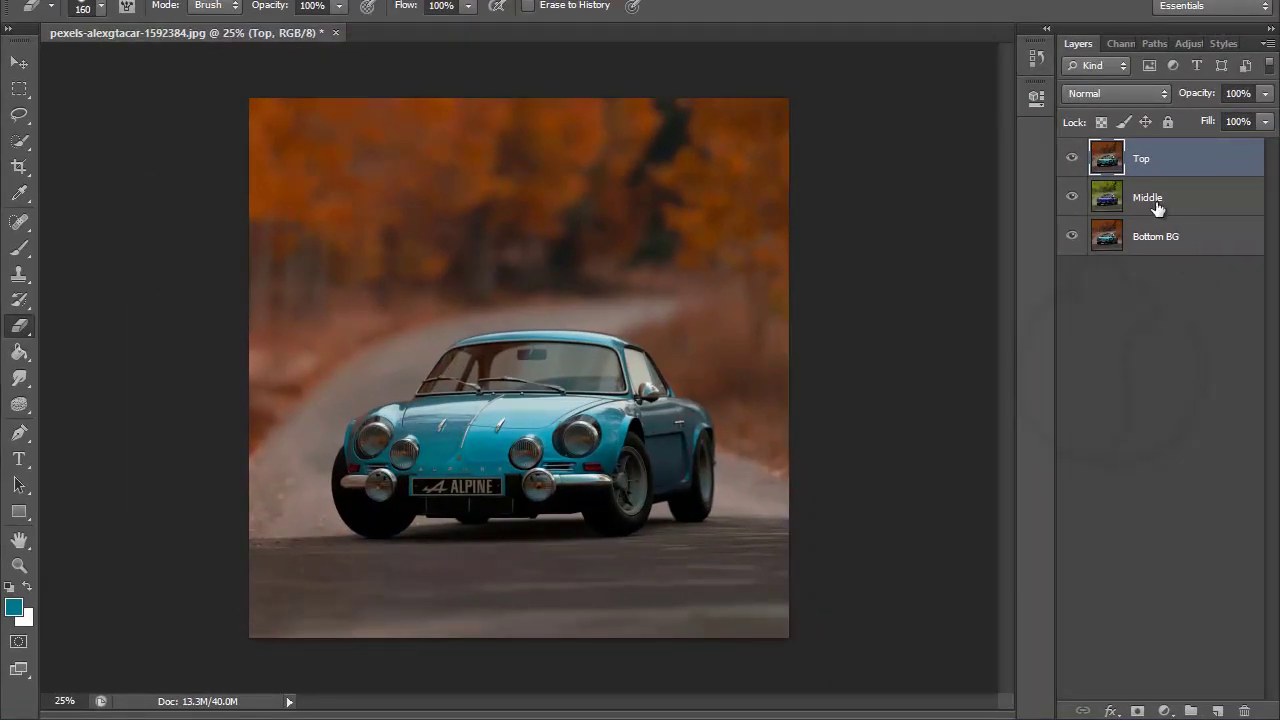
- Erase the Top layer right of the car and near the side window
click(556, 312)
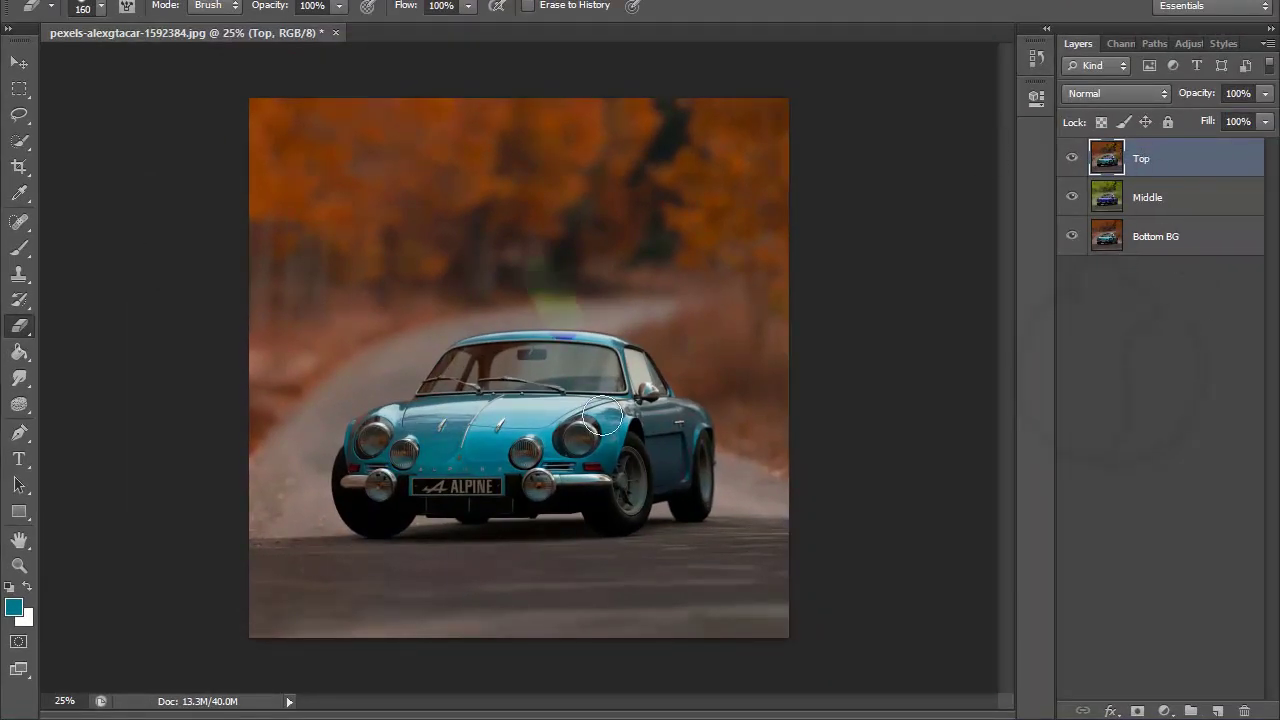
drag(607, 418, 608, 455)
mouse_move(577, 289)
mouse_down()
mouse_move(614, 320)
mouse_move(737, 526)
mouse_move(680, 323)
mouse_move(771, 517)
mouse_move(654, 286)
mouse_move(578, 281)
mouse_up()
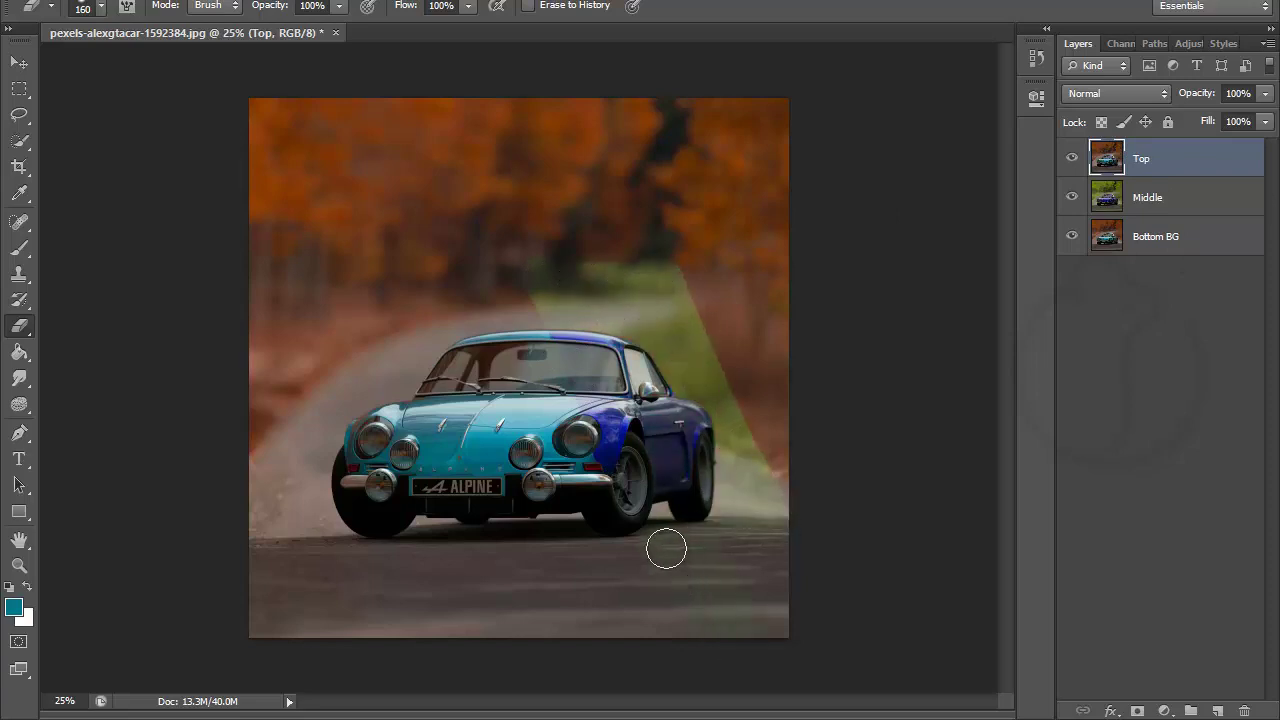
mouse_move(686, 289)
mouse_down()
mouse_move(783, 457)
mouse_move(783, 294)
mouse_up()
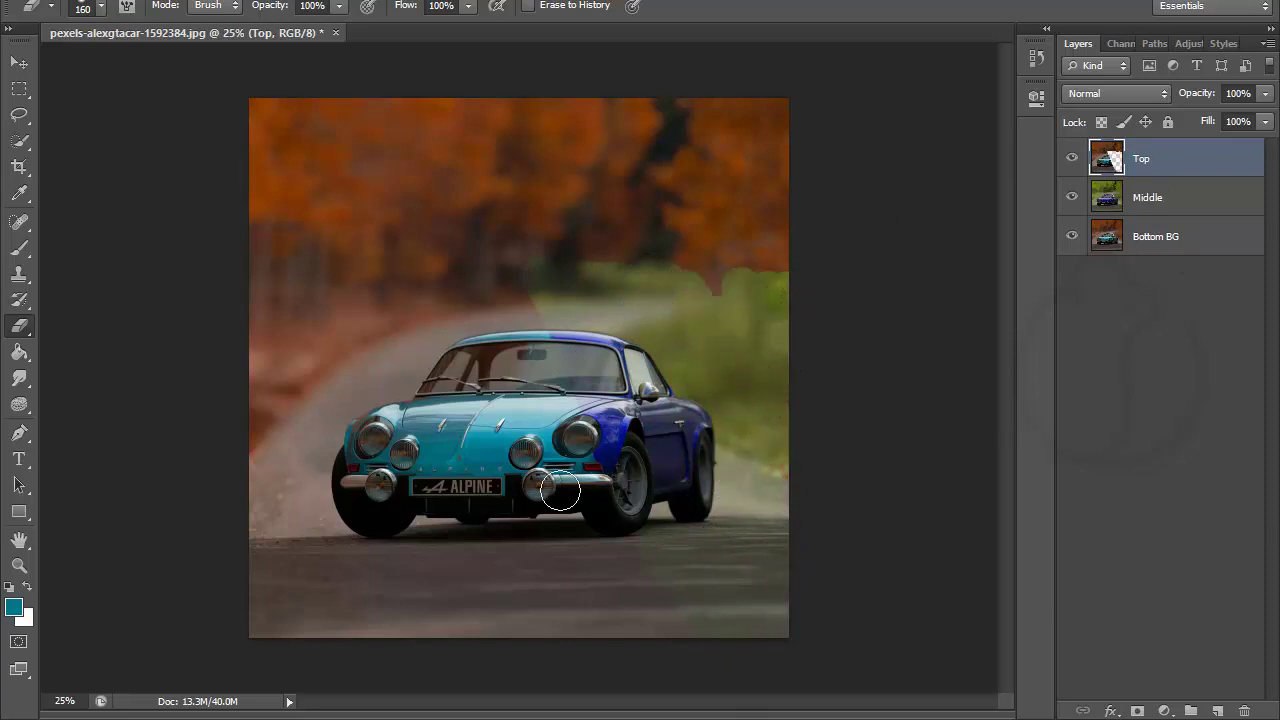
drag(618, 383, 658, 369)
- Check Top's visibility, then select Bottom BG and show only that layer
click(1072, 160)
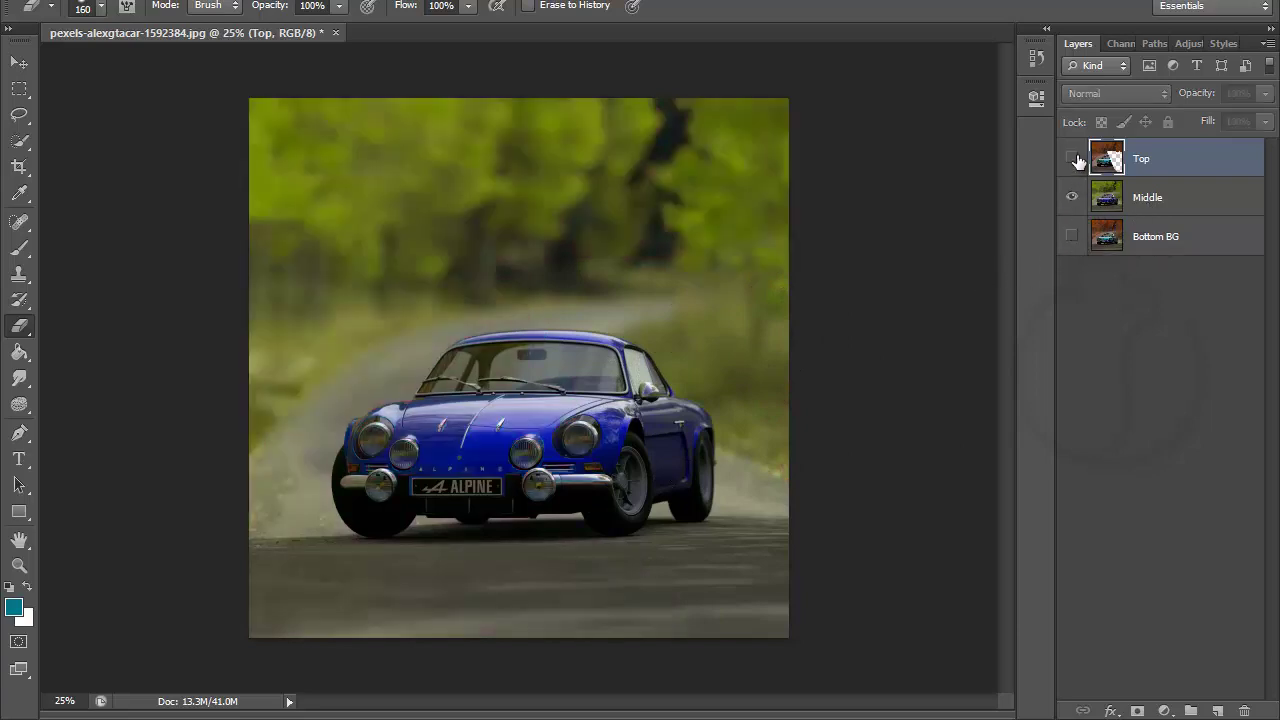
click(1072, 158)
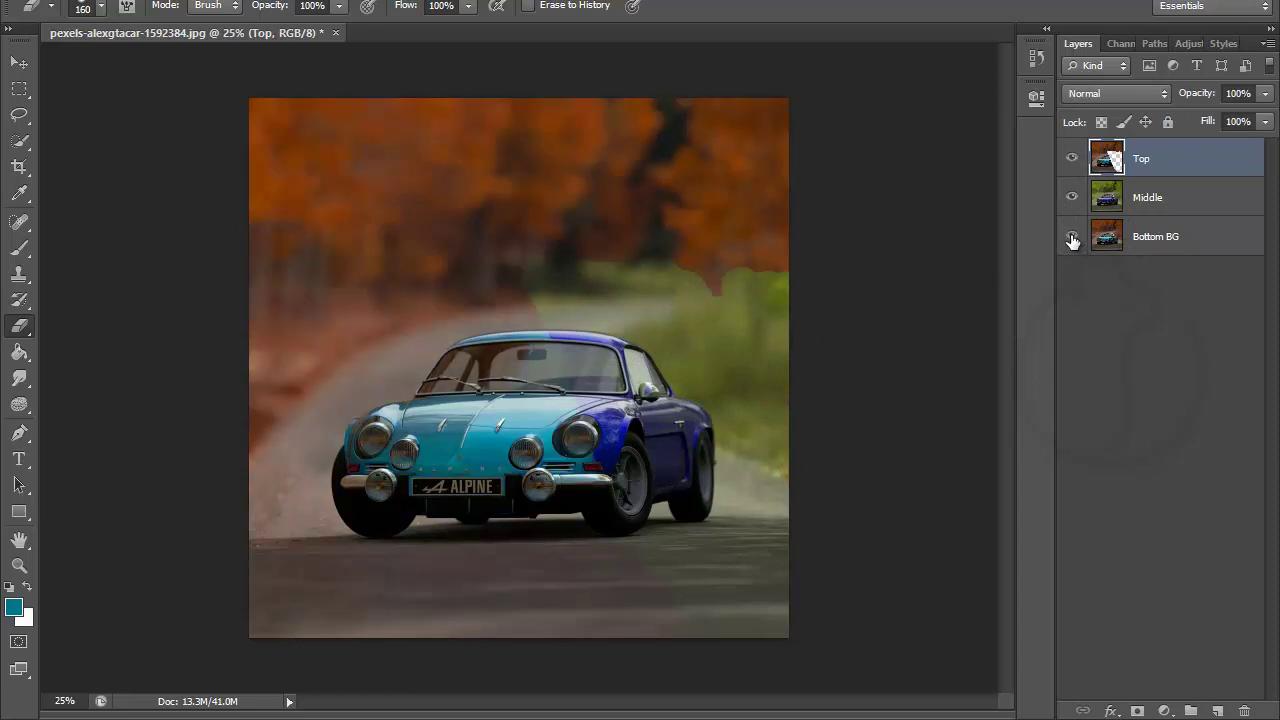
click(1140, 206)
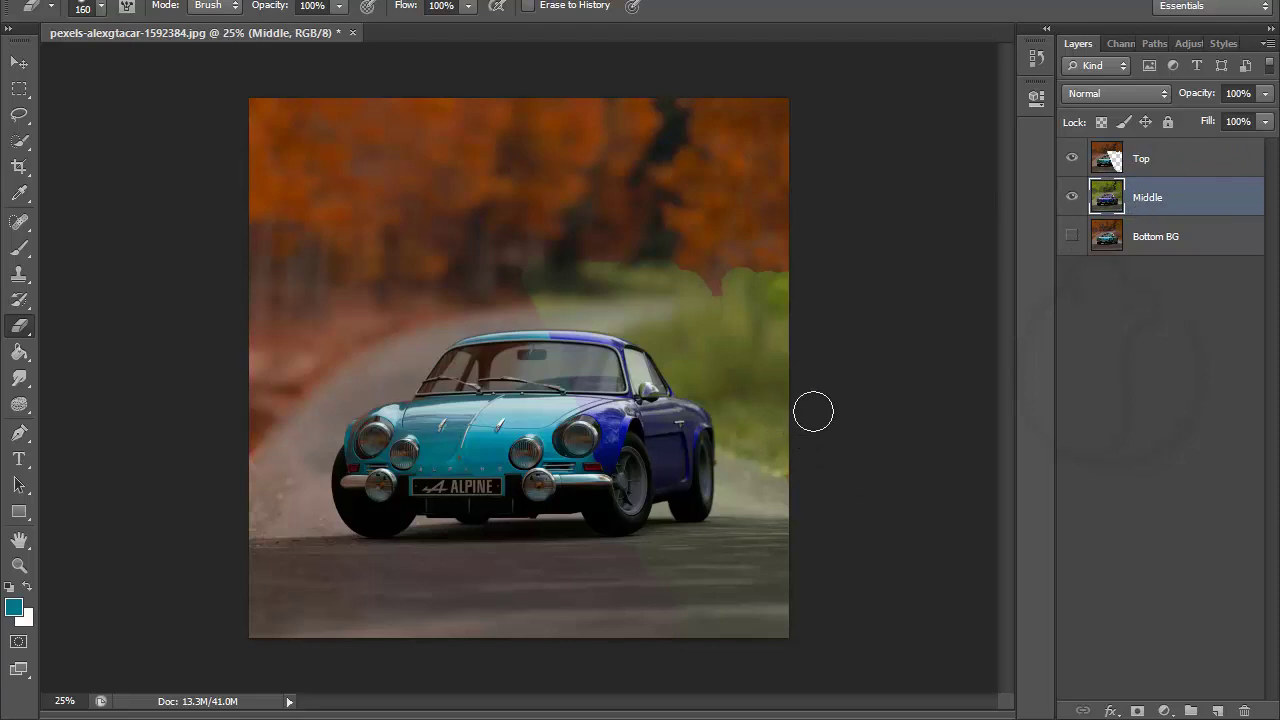
click(1175, 245)
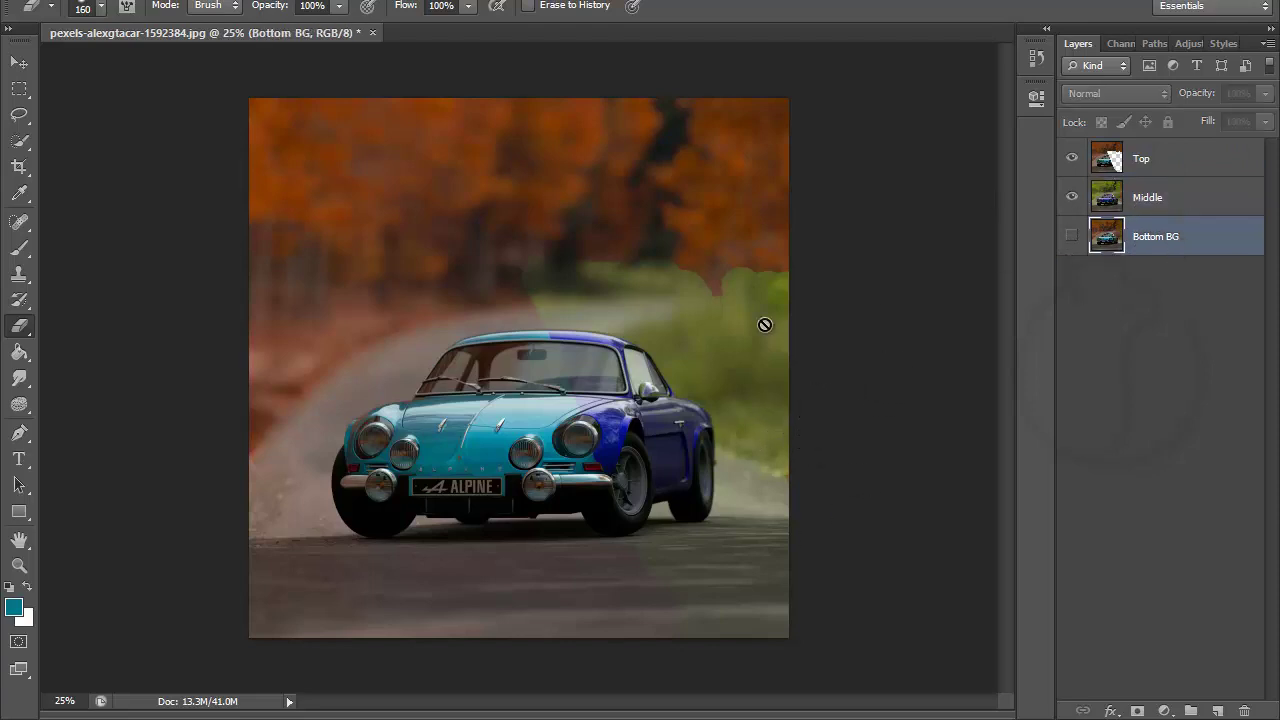
alt+click(1071, 236)
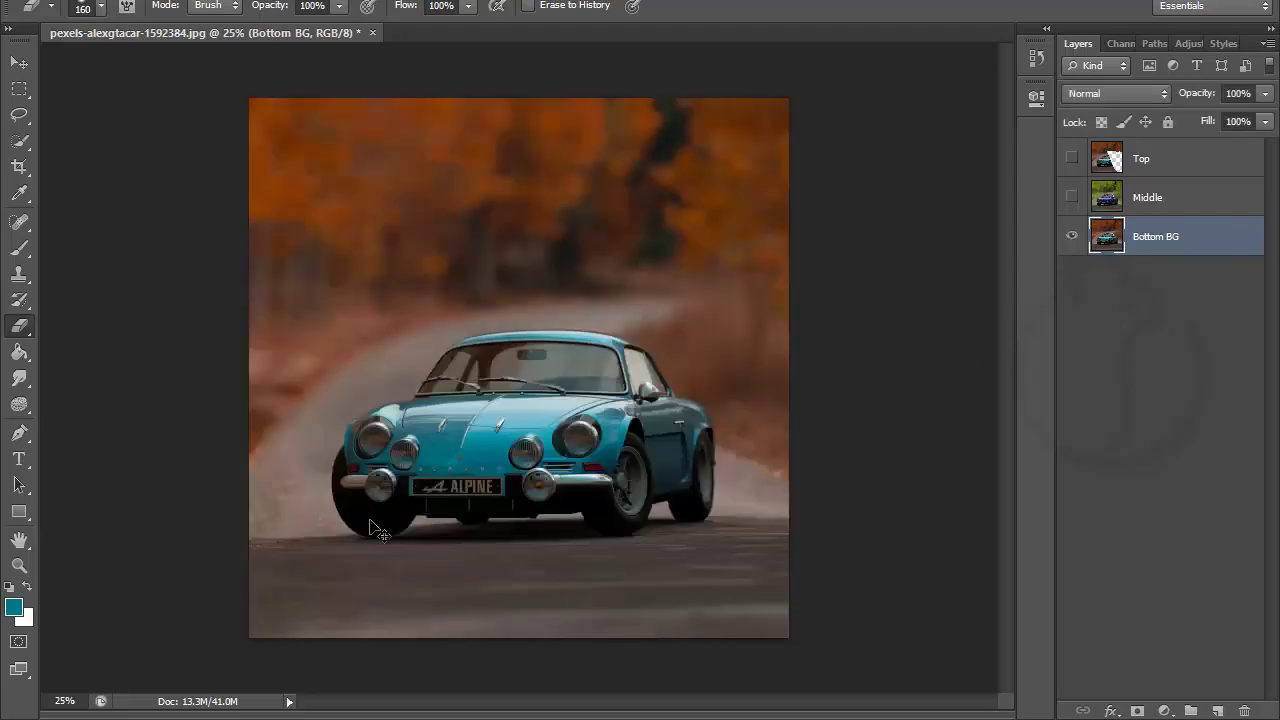
- Fully desaturate the Bottom BG layer with Saturation -100
key(ctrl+u)
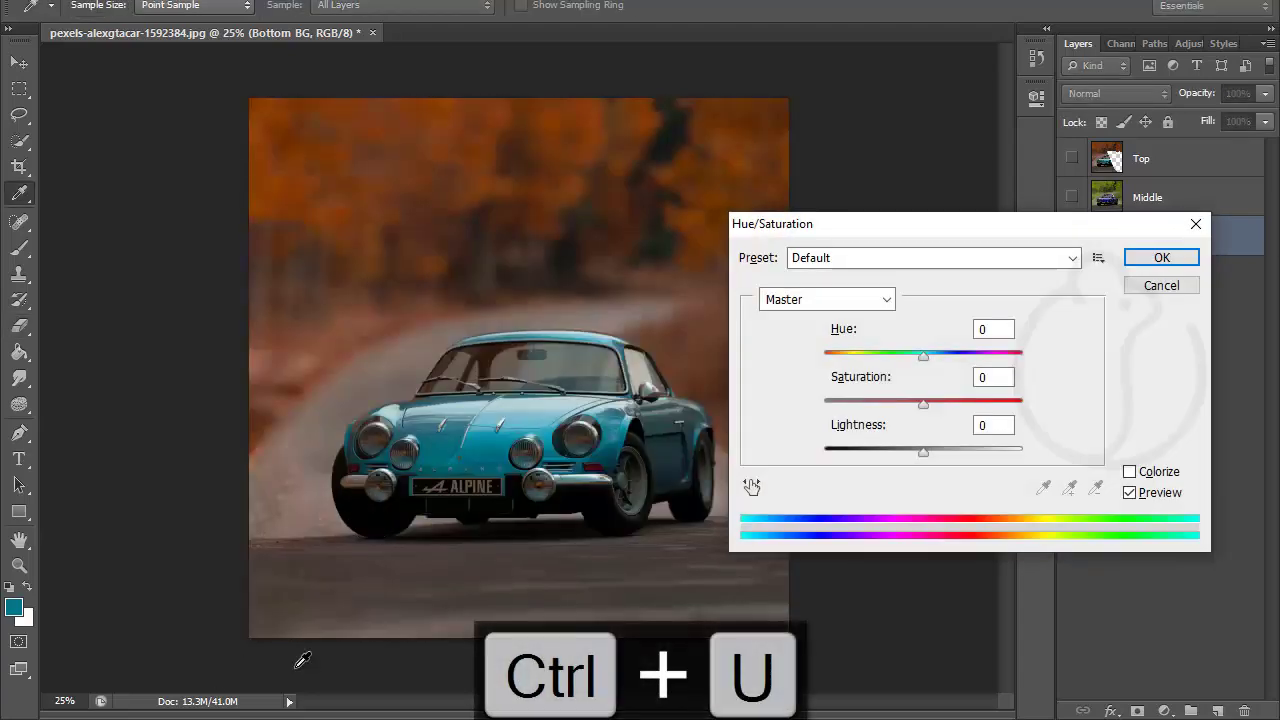
drag(922, 405, 799, 412)
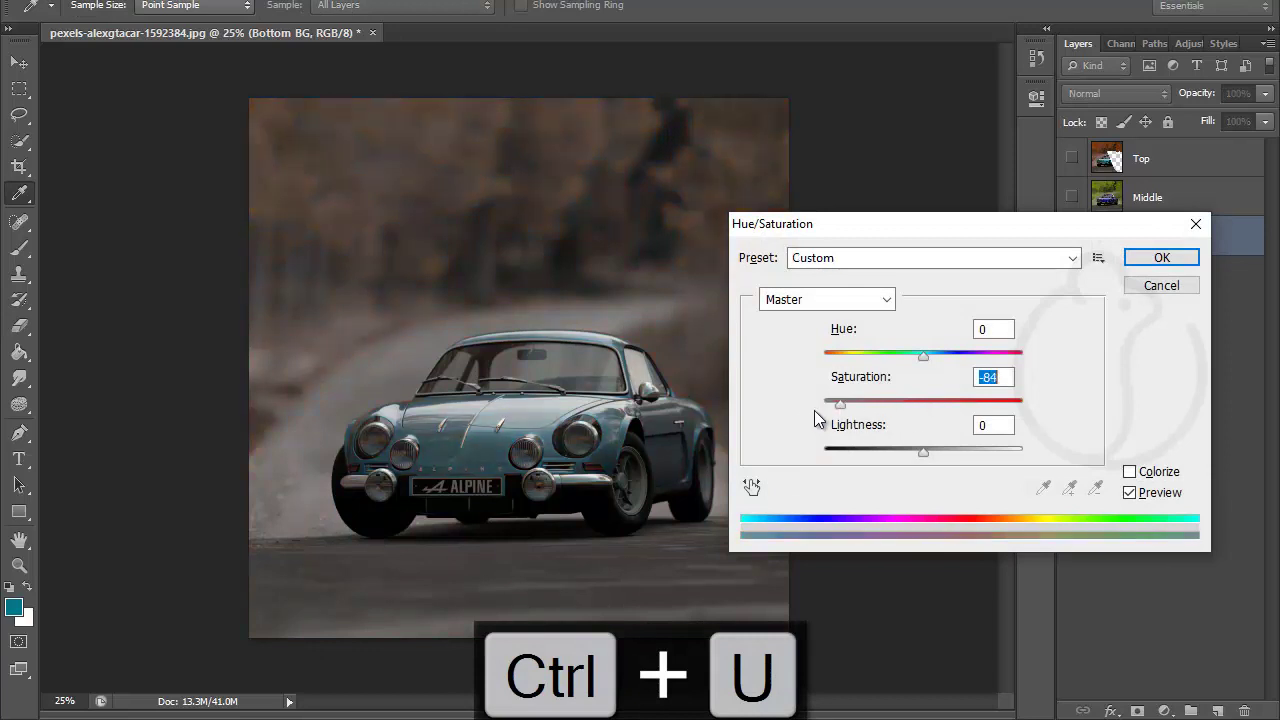
click(1150, 258)
- Set layer visibility so Top and Middle show together with Bottom BG hidden
key(e)
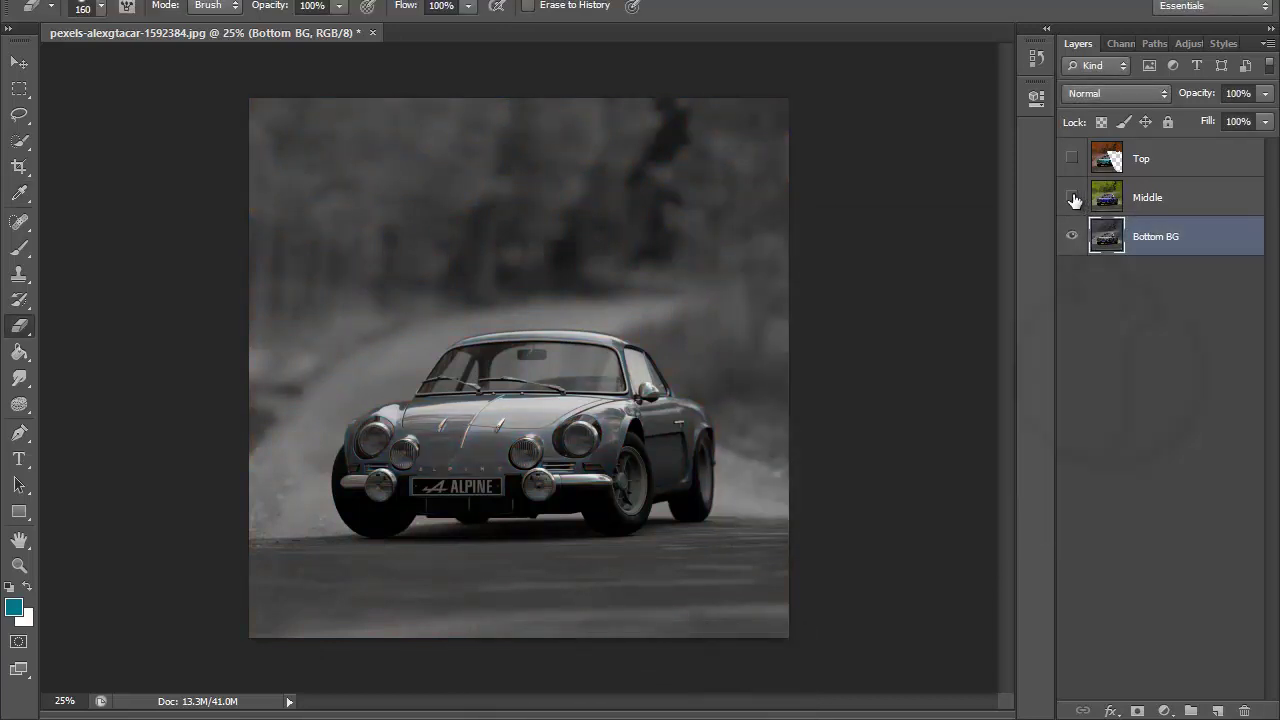
click(1072, 197)
click(1072, 158)
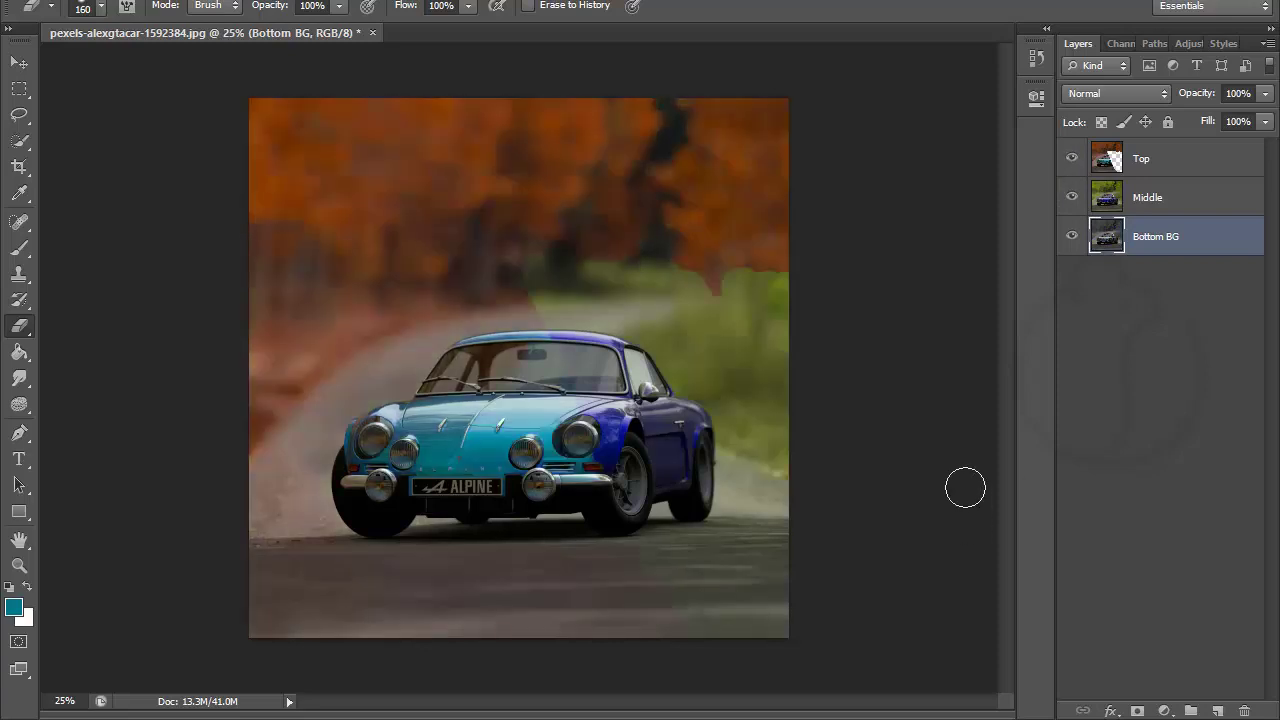
click(1072, 197)
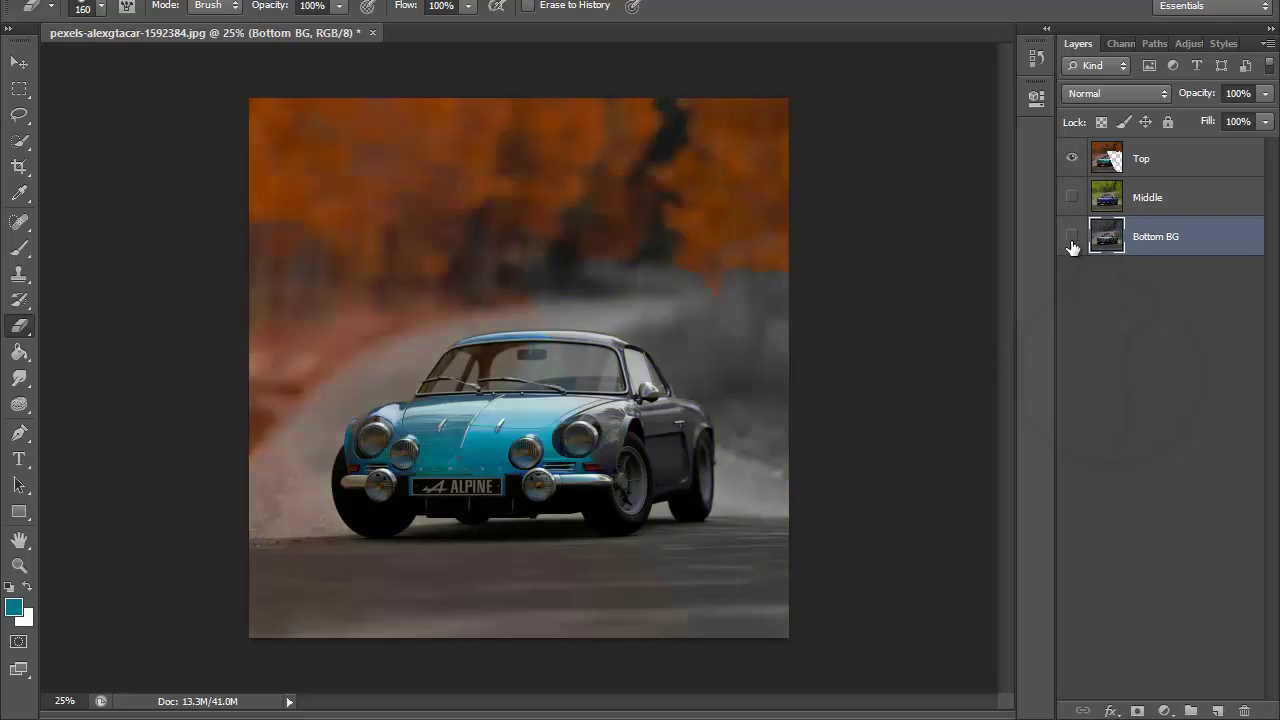
click(1072, 236)
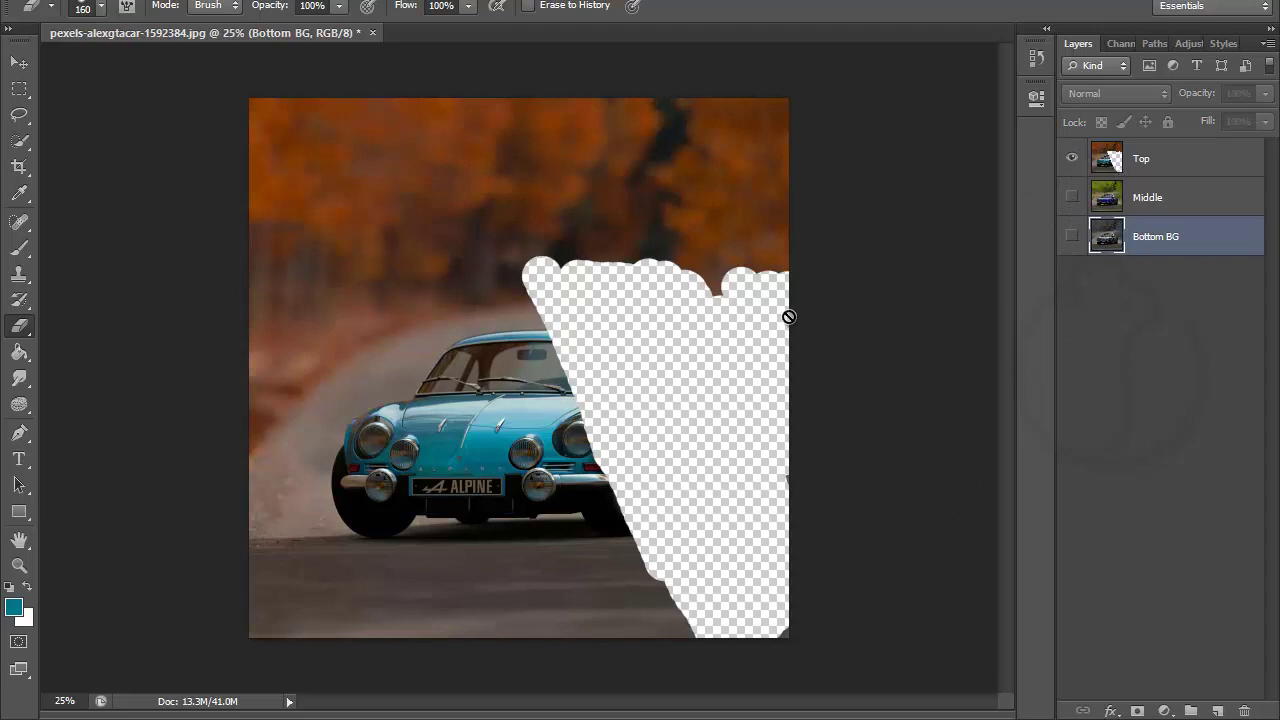
click(1072, 197)
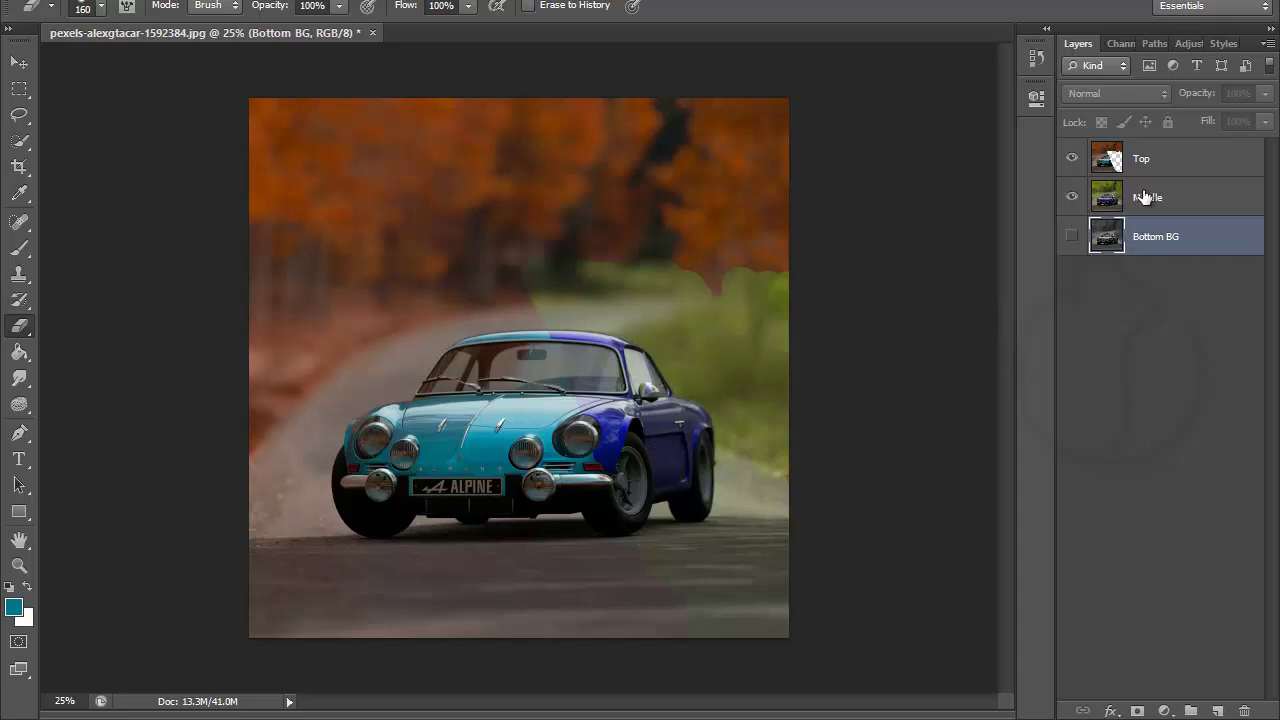
- Show Bottom BG again and erase the Middle layer beside the car's rear
click(1073, 237)
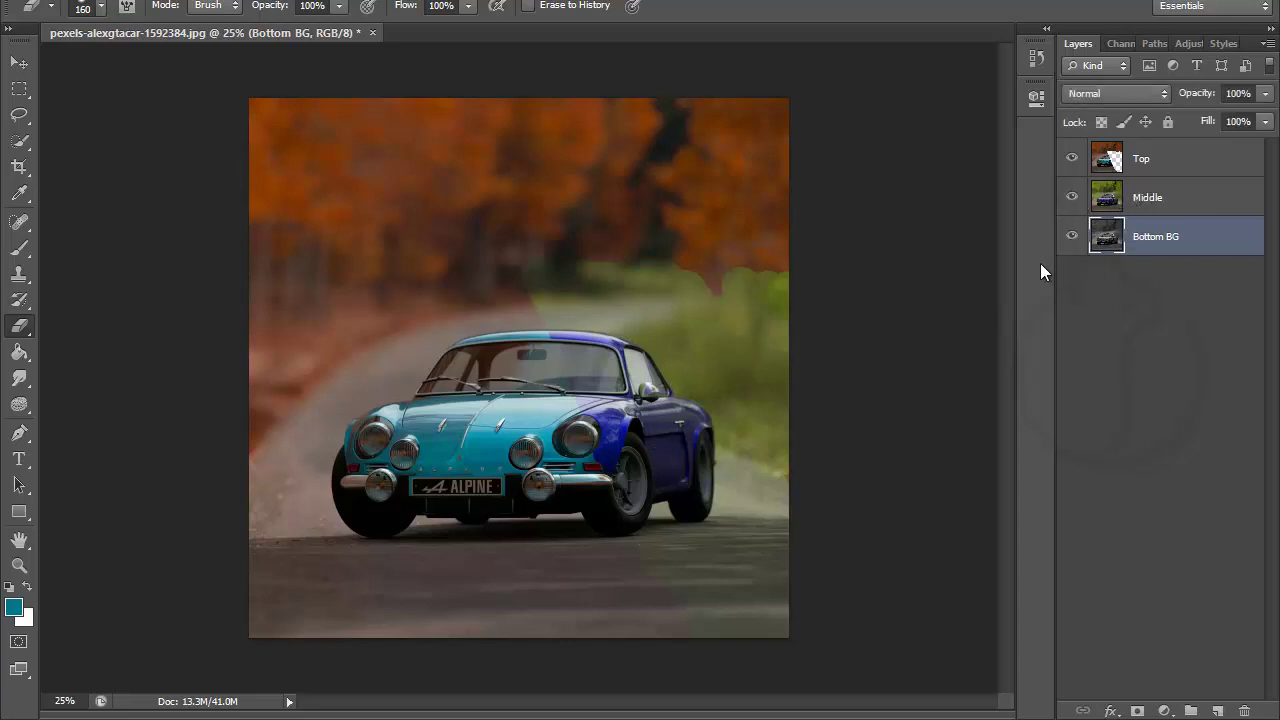
click(1107, 207)
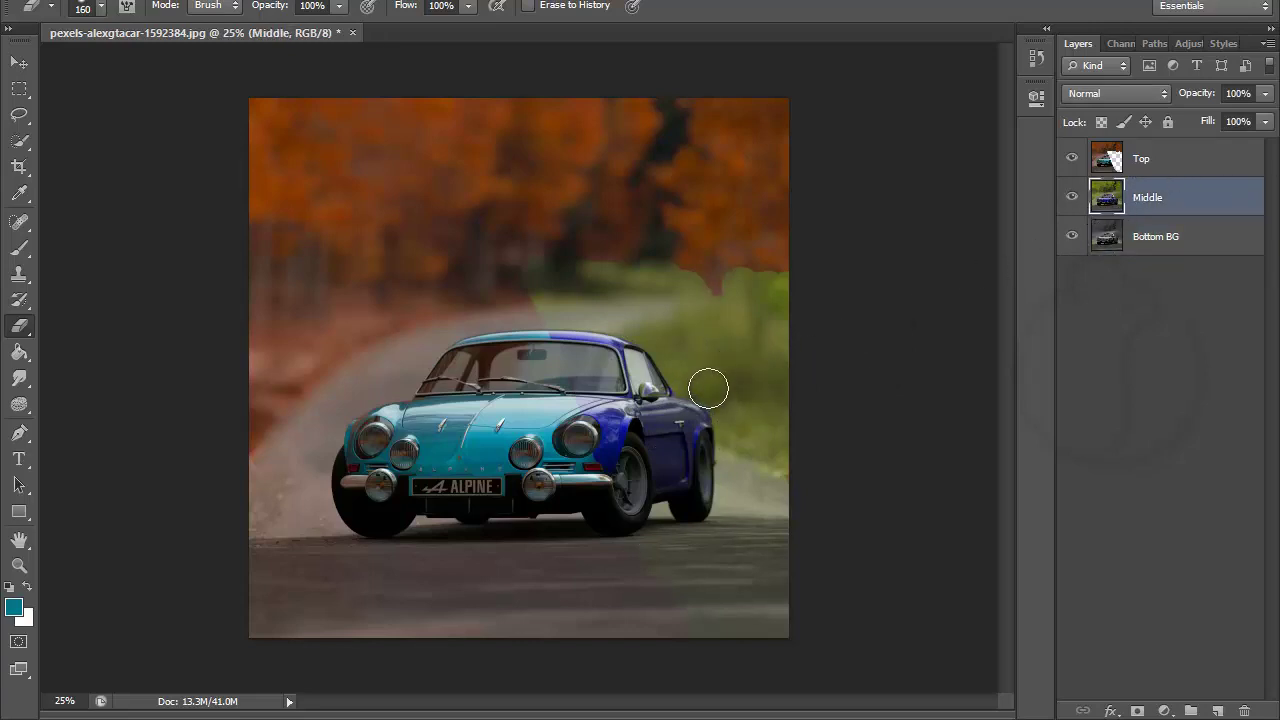
mouse_move(695, 380)
mouse_down()
mouse_move(767, 524)
mouse_move(723, 383)
mouse_move(774, 486)
mouse_move(740, 423)
mouse_move(736, 379)
mouse_move(794, 371)
mouse_move(783, 460)
mouse_move(766, 380)
mouse_move(700, 386)
mouse_up()
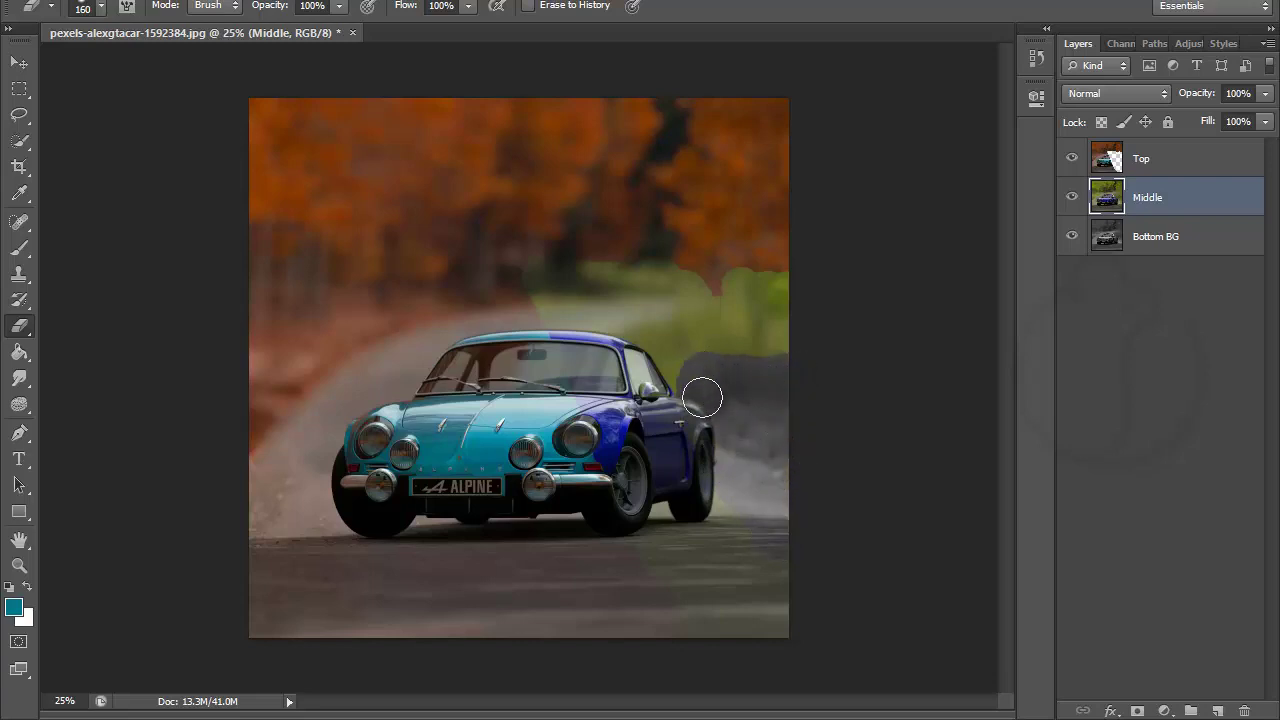
- Toggle each layer's visibility to inspect them, then make Bottom BG the active layer
click(1071, 198)
click(1072, 236)
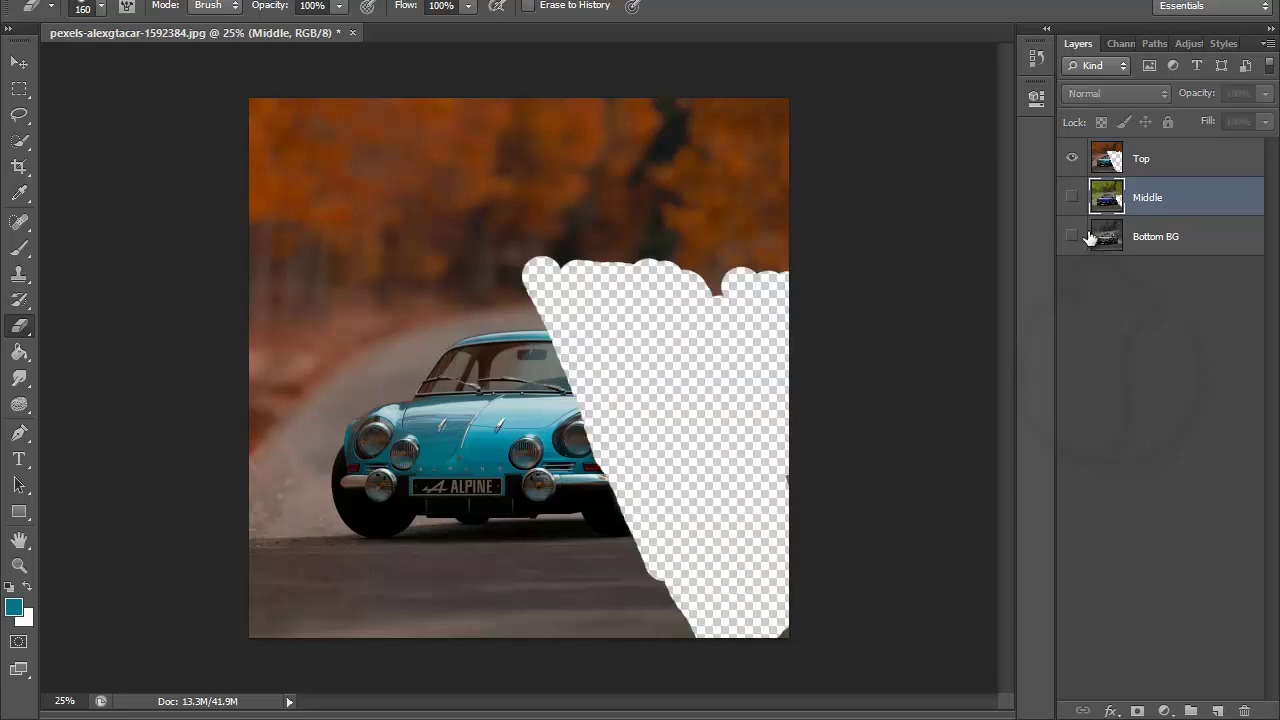
click(1071, 158)
click(1071, 198)
click(1071, 198)
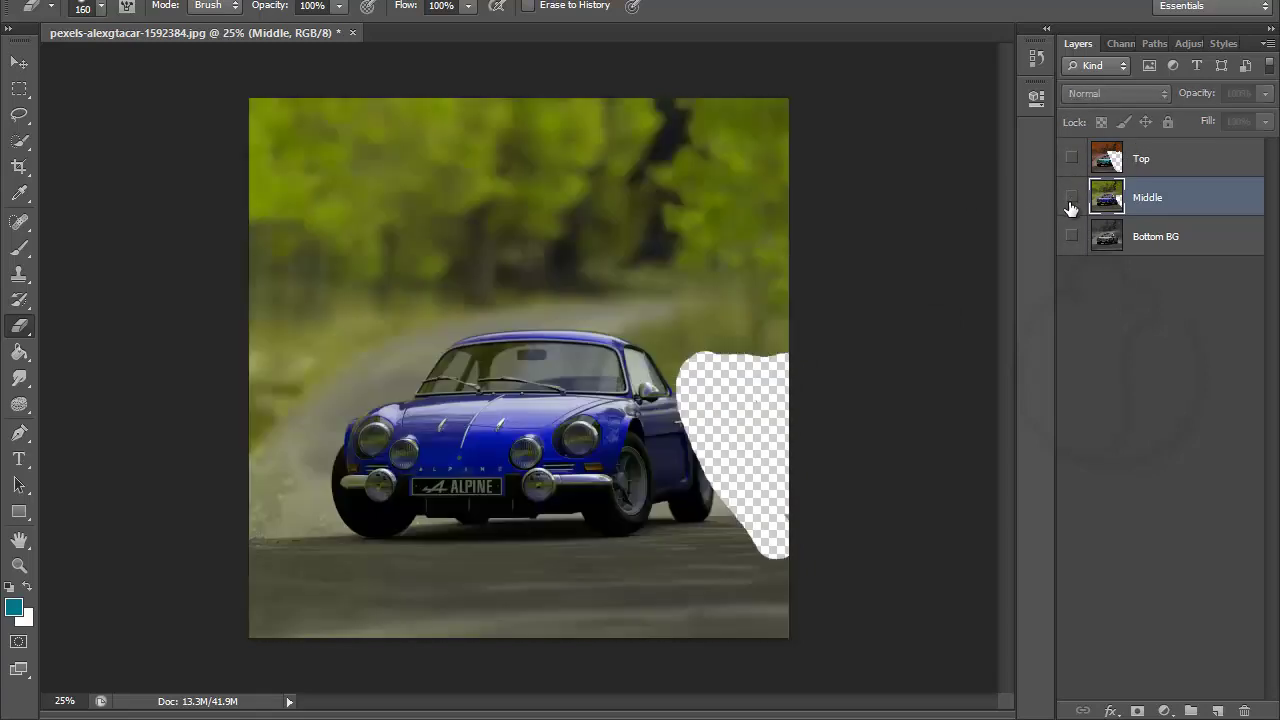
click(1072, 236)
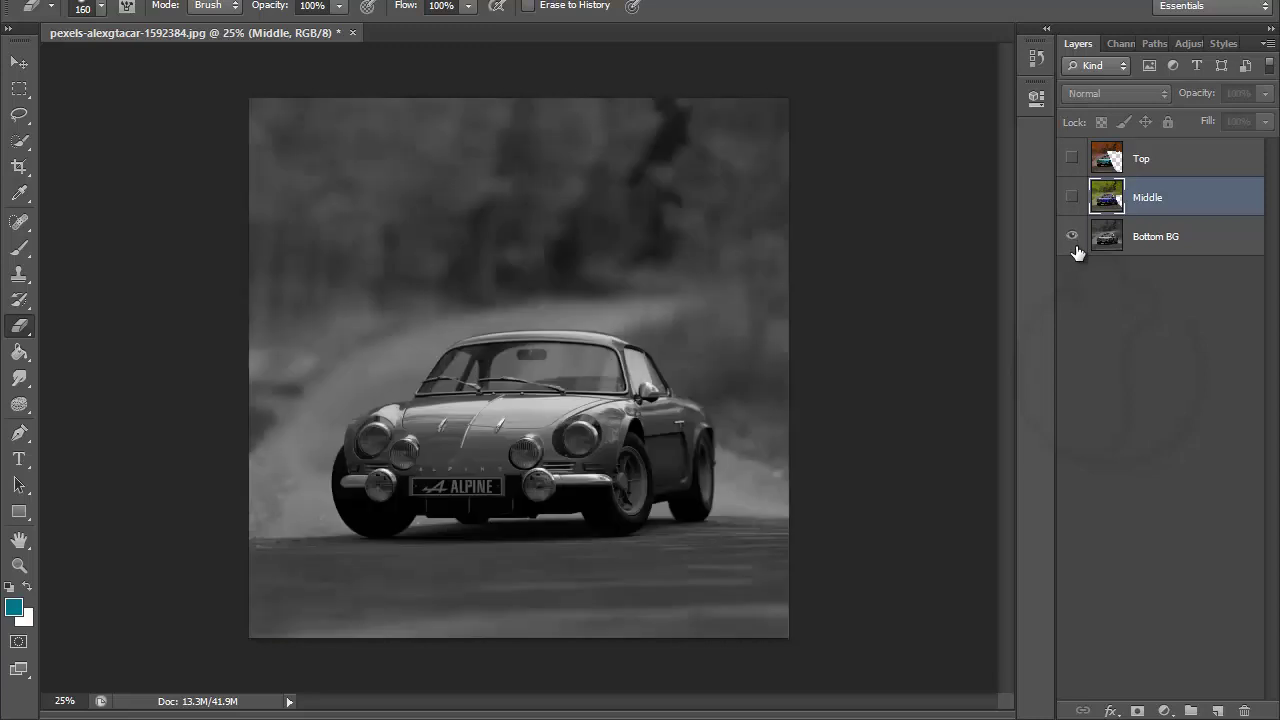
click(1071, 198)
click(1071, 158)
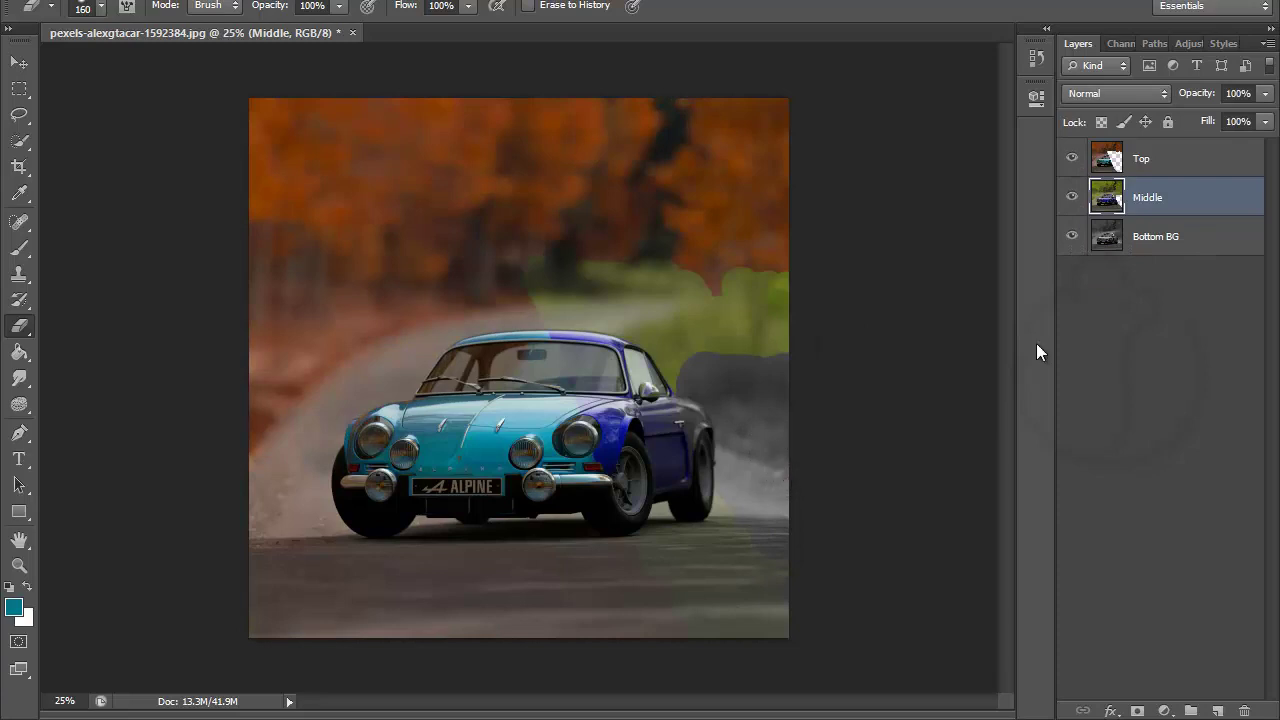
click(1178, 245)
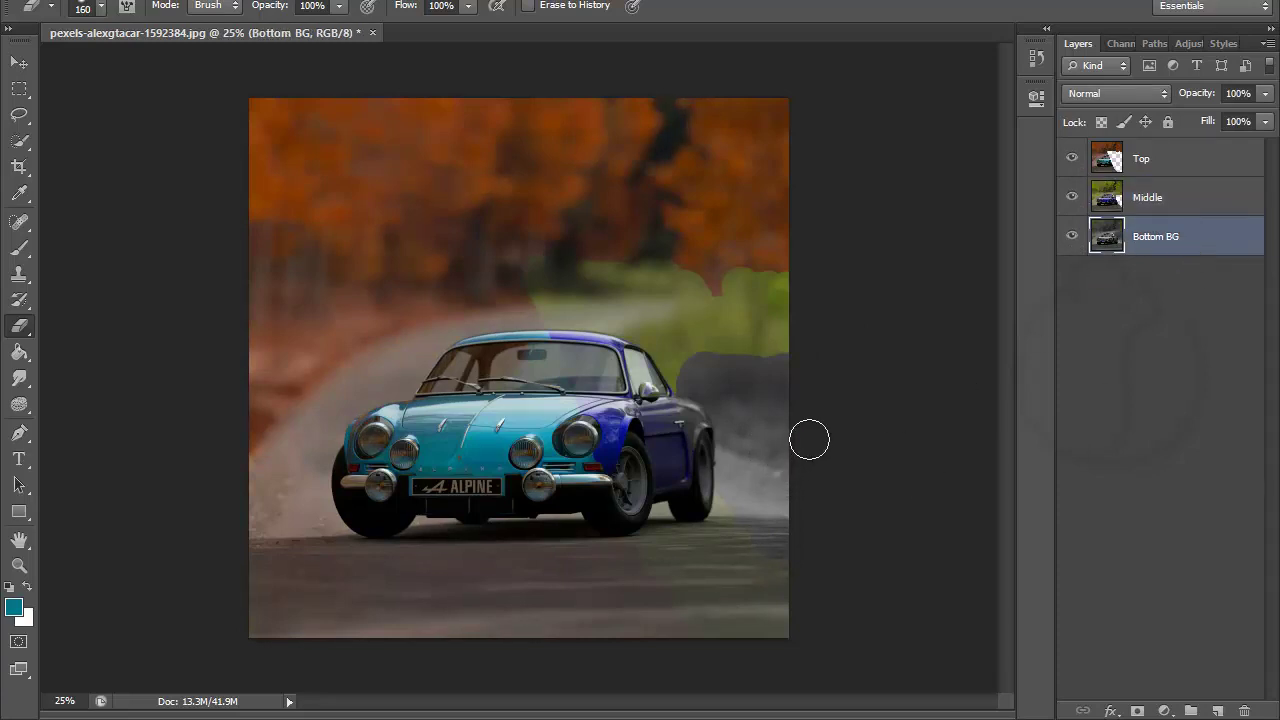
- Erase a patch at the image's right edge on Bottom BG, checking it by hiding Top and Middle
mouse_move(805, 432)
mouse_down()
mouse_move(771, 434)
mouse_move(798, 506)
mouse_move(794, 480)
mouse_move(811, 494)
mouse_move(788, 466)
mouse_move(806, 513)
mouse_up()
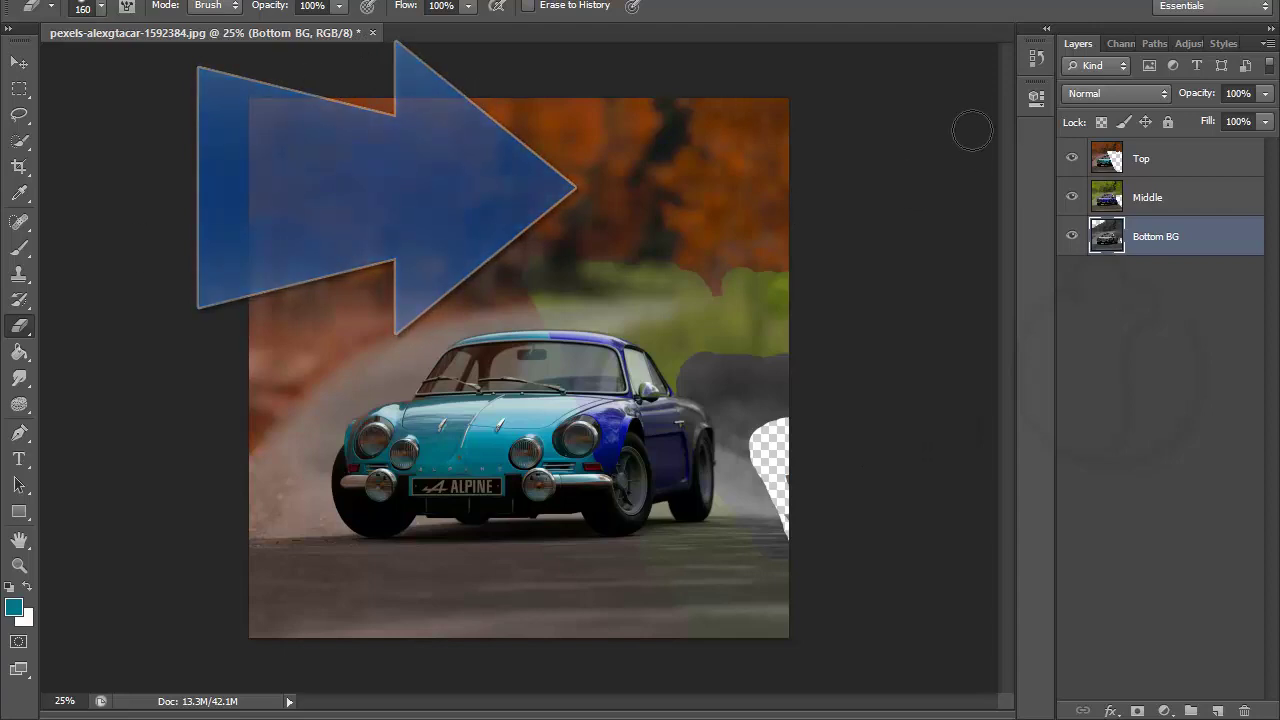
click(1072, 158)
click(1072, 199)
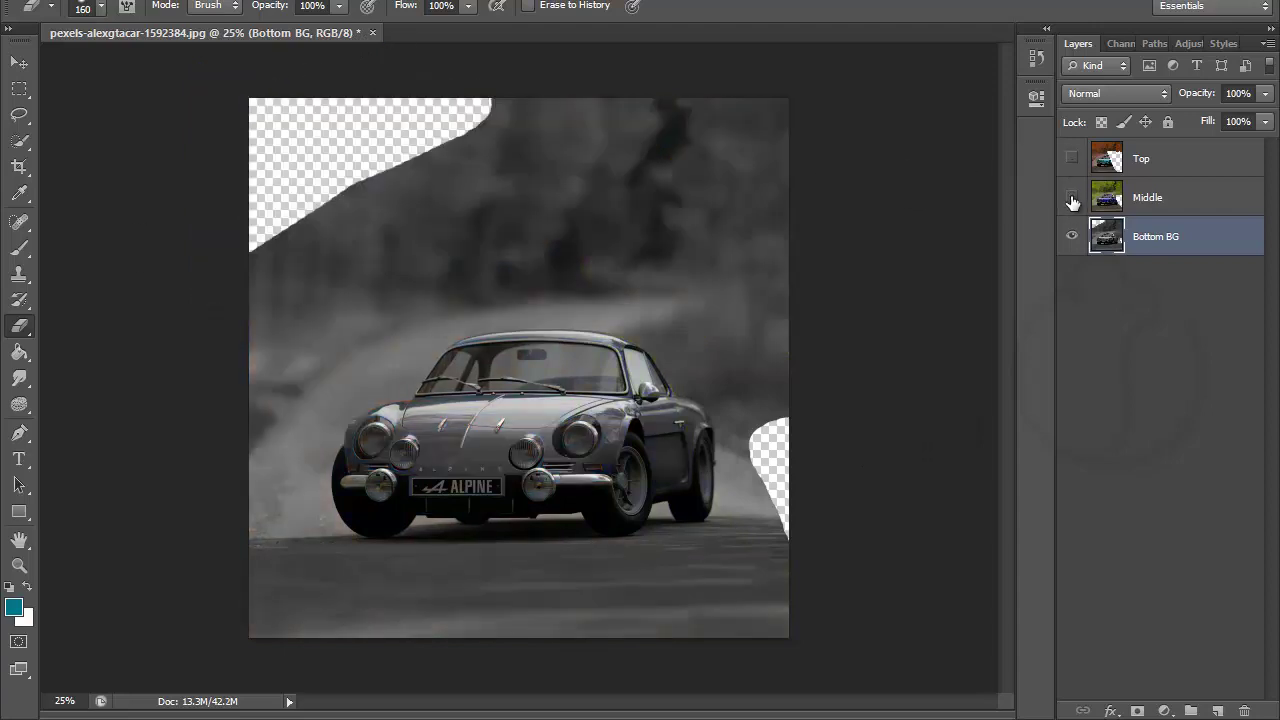
click(1072, 199)
click(1072, 160)
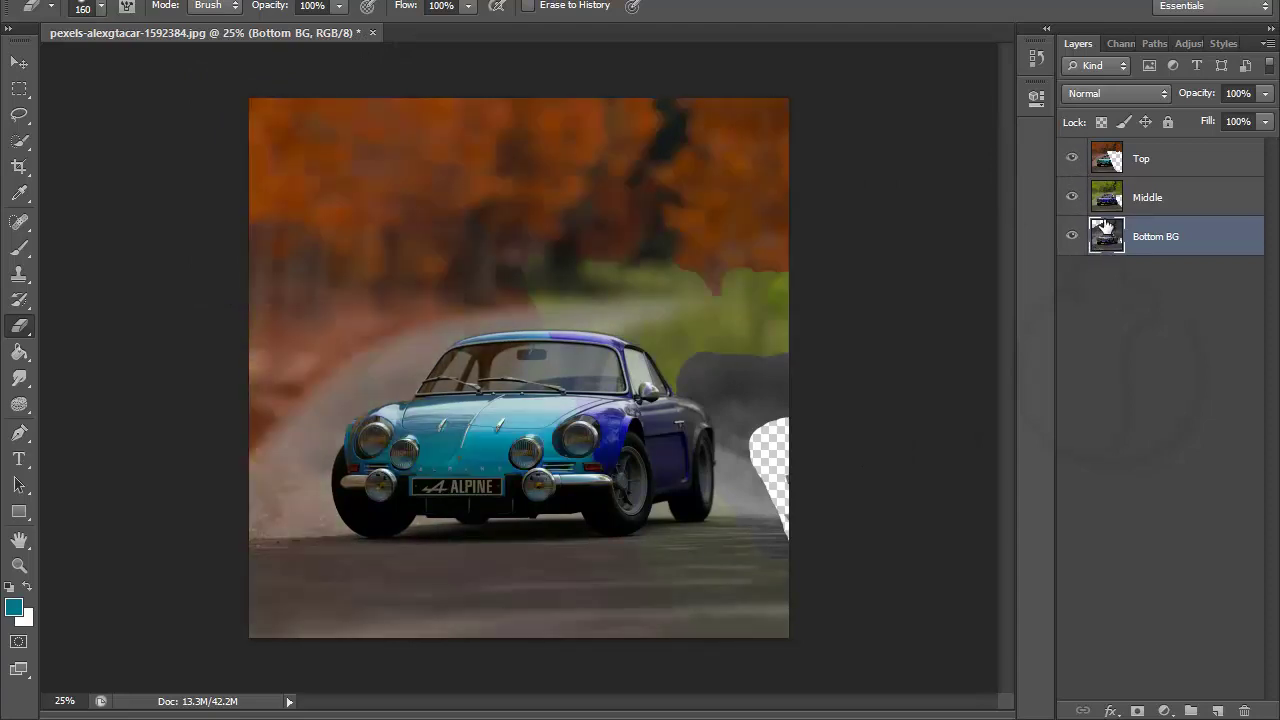
- Make Top the active layer while toggling Middle and Bottom BG visibility
click(1148, 161)
click(1070, 199)
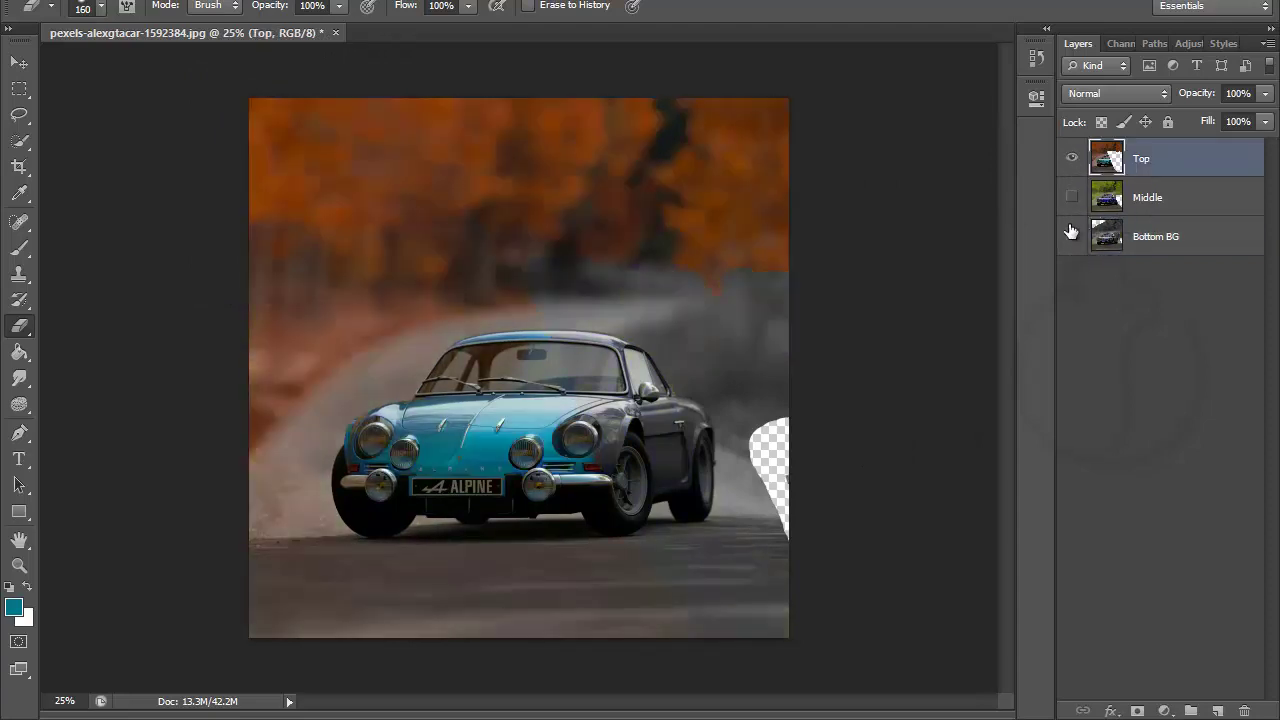
click(1072, 237)
click(1072, 197)
- Show Bottom BG again so all three layers are visible, and open the Layer menu
click(1072, 237)
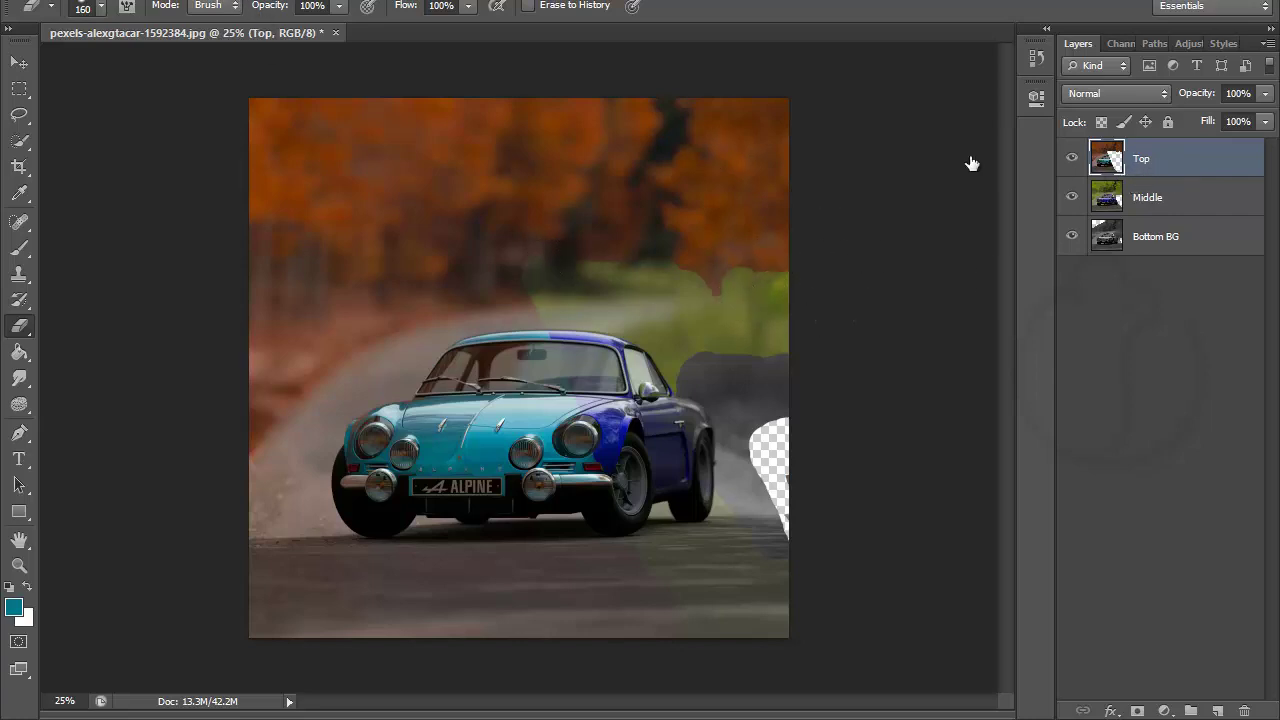
click(190, 0)
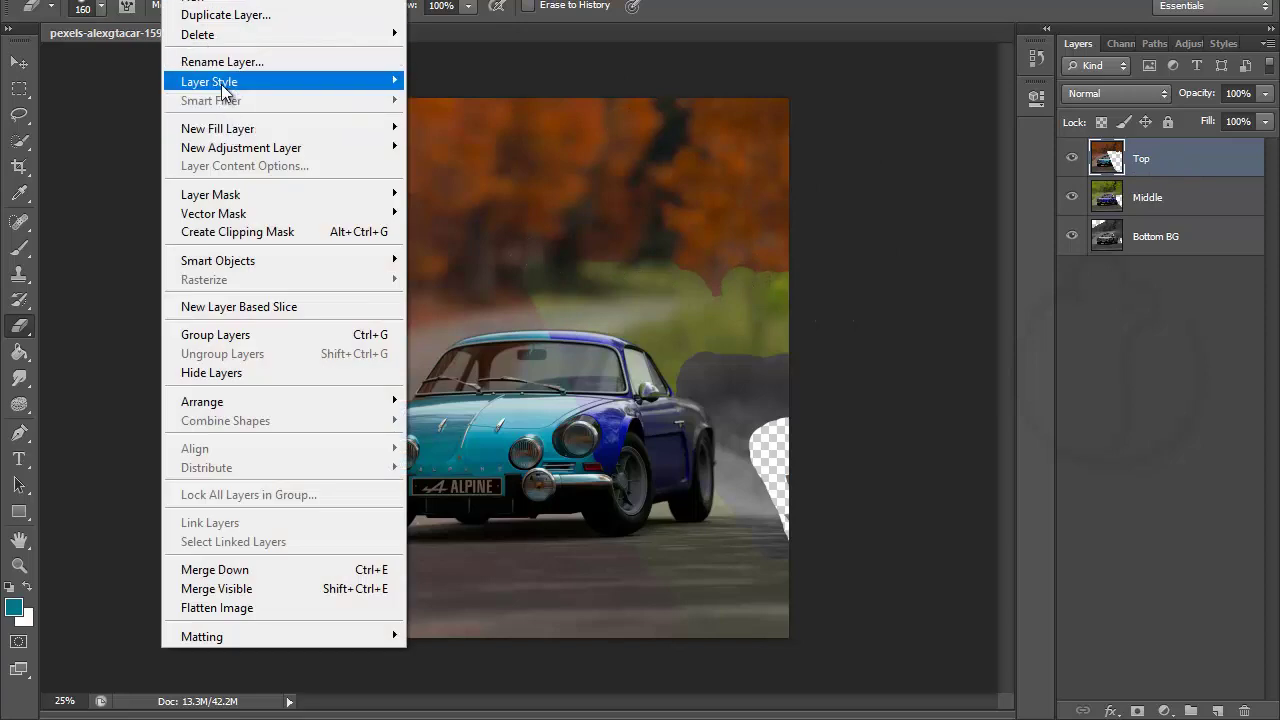
- Enable a Normal-mode drop shadow at 100% opacity in the Top layer's blending options
mouse_move(209, 81)
click(486, 90)
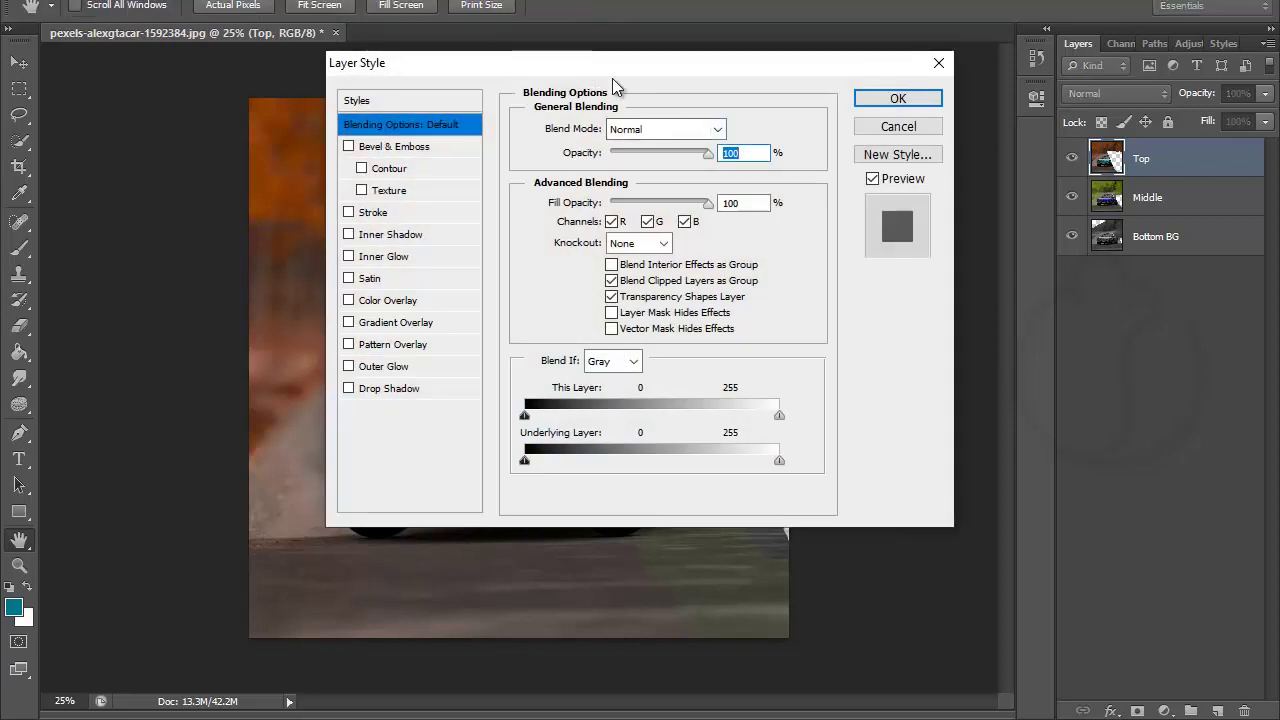
drag(593, 75, 1064, 234)
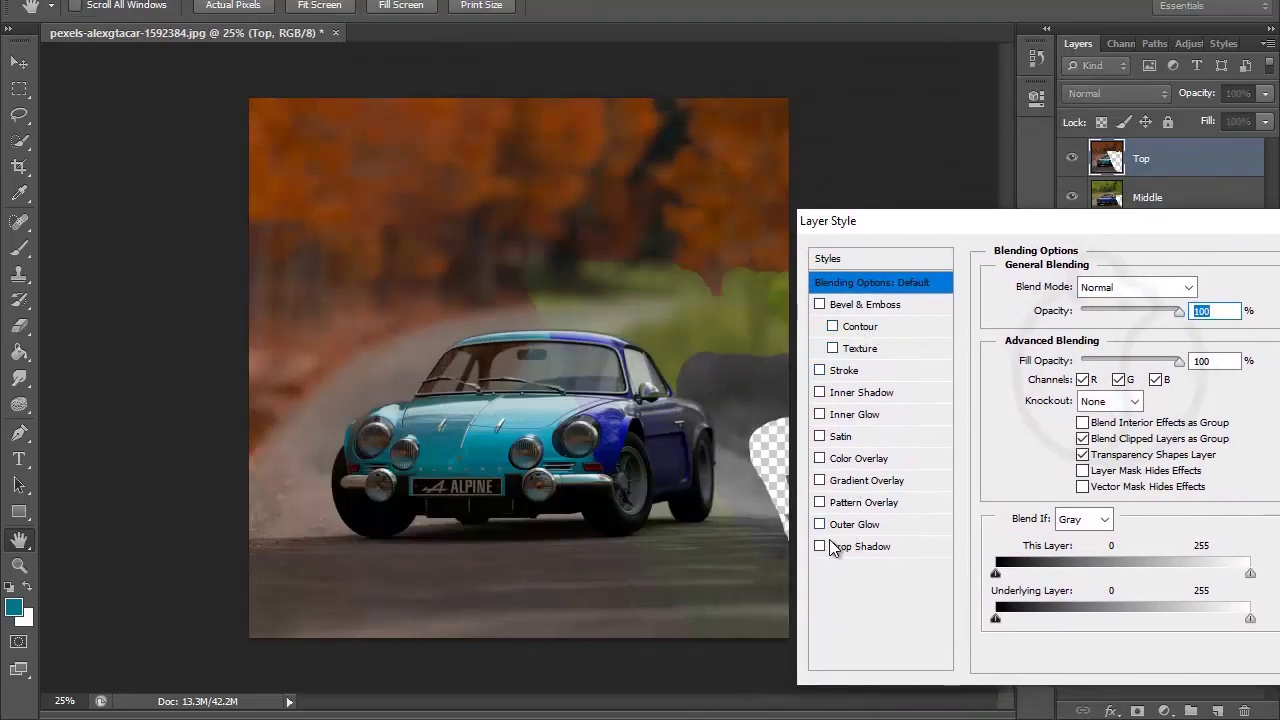
click(819, 547)
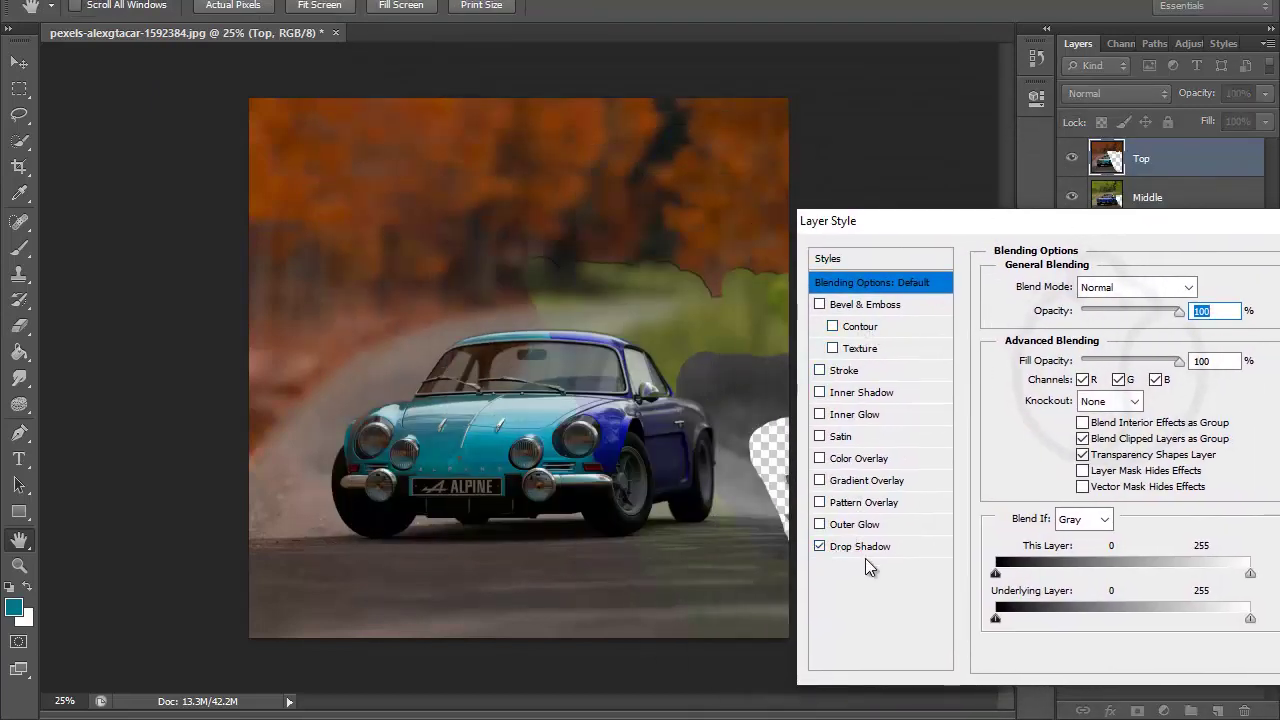
click(866, 547)
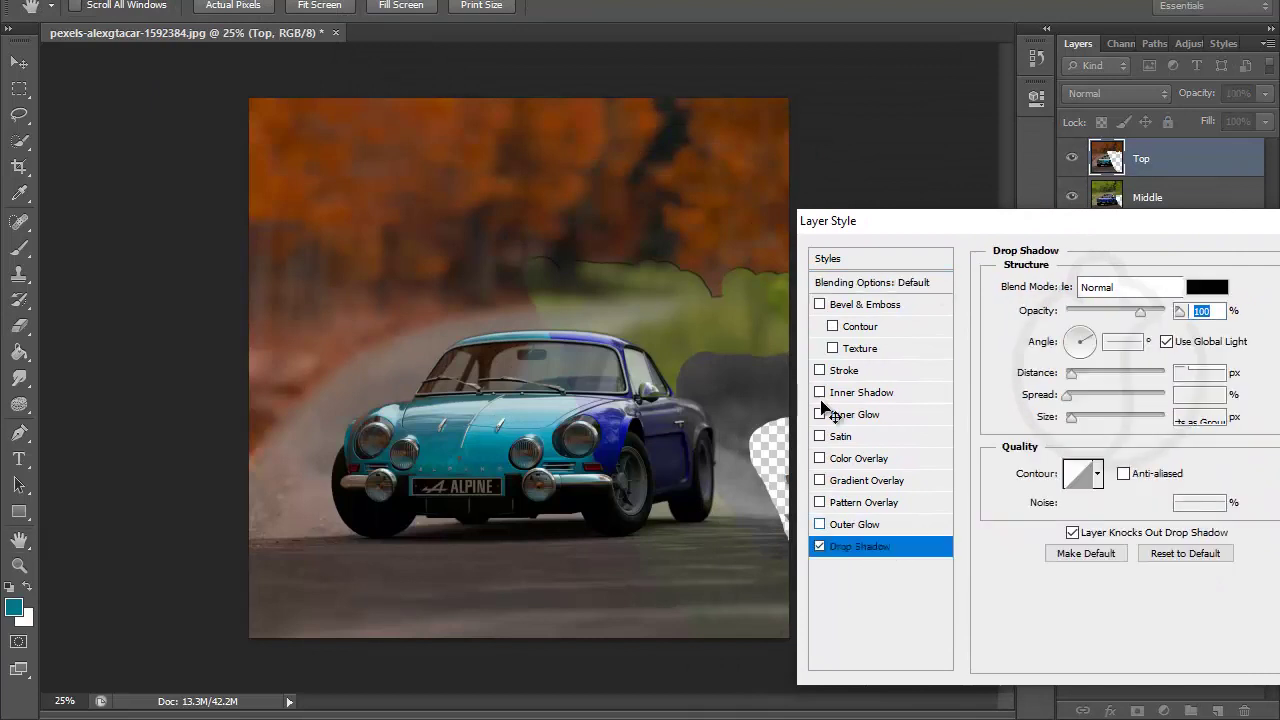
click(1087, 293)
click(1120, 6)
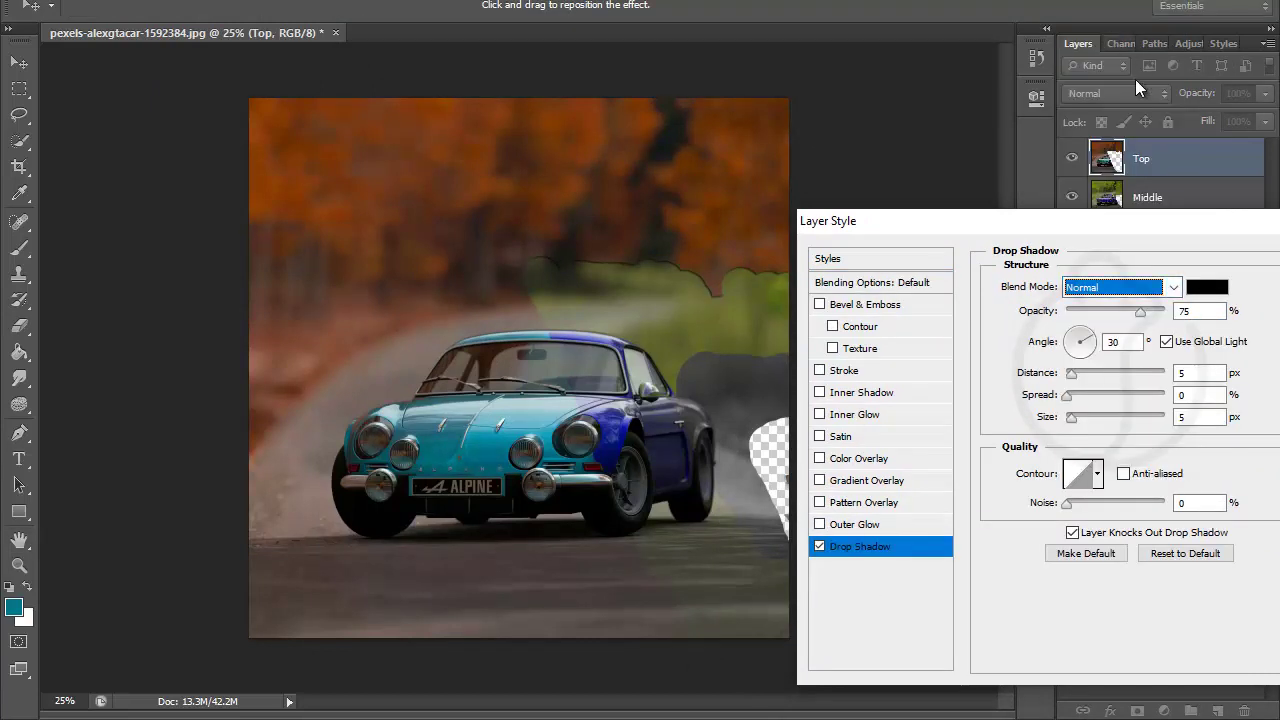
key(Tab)
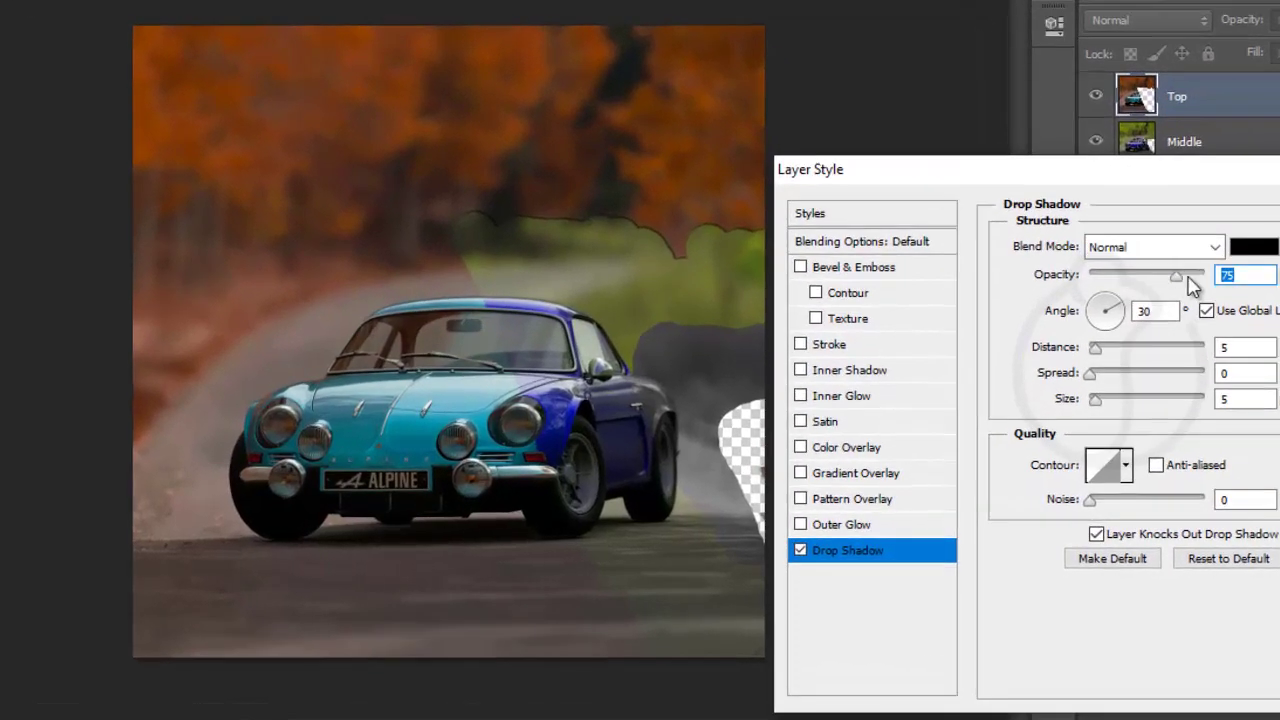
drag(1190, 280, 1215, 280)
- Set the Top shadow to distance 35 and angle 157°, then apply it
mouse_move(1096, 347)
mouse_down()
mouse_move(1131, 350)
mouse_move(1113, 400)
mouse_up()
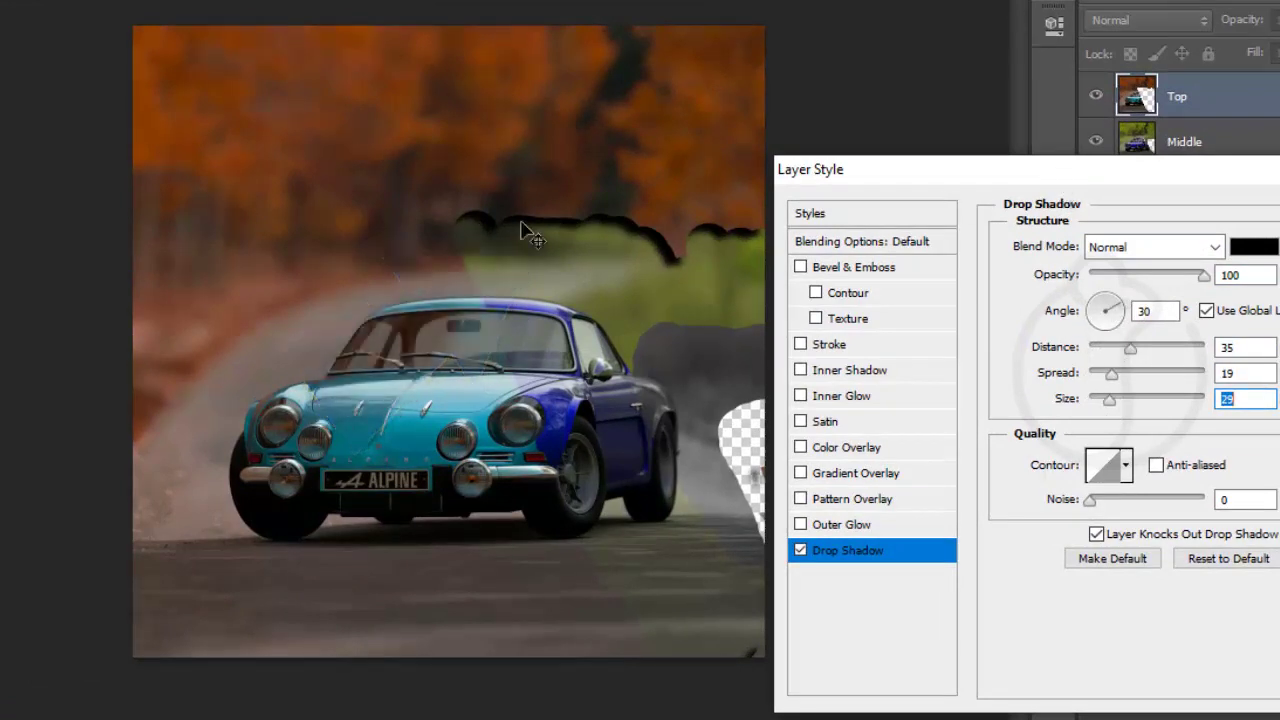
click(1099, 309)
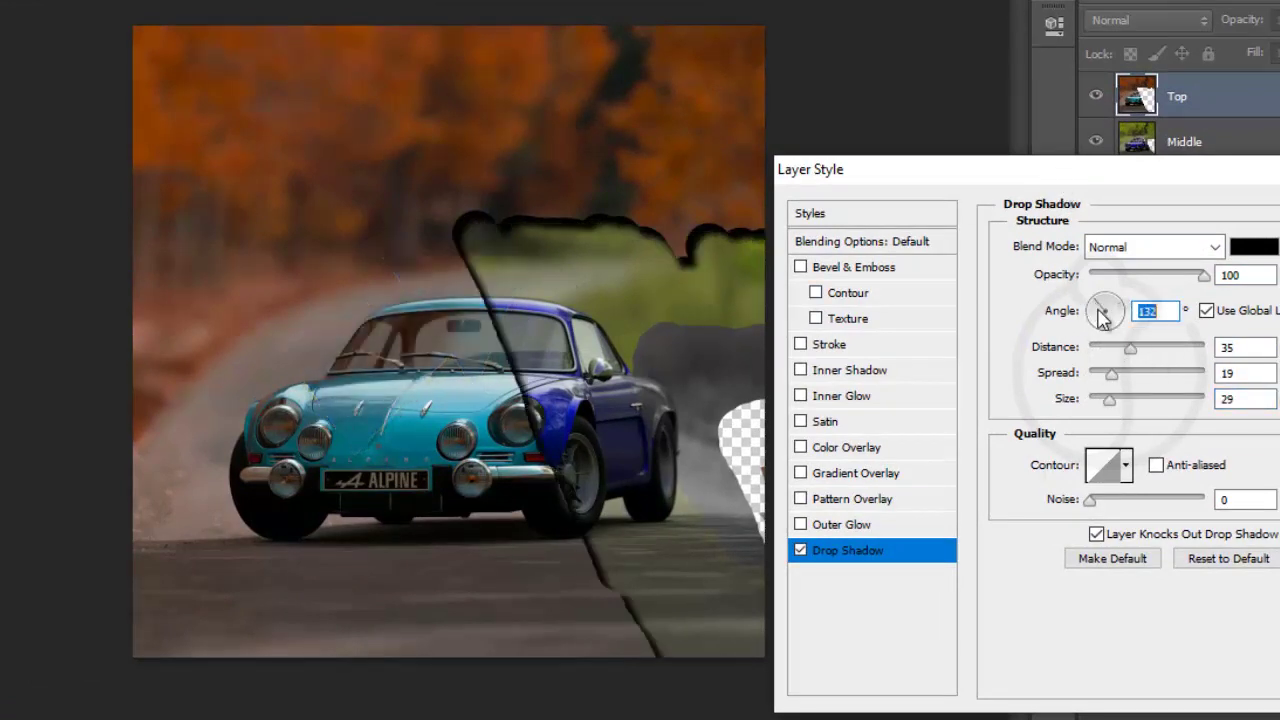
drag(1101, 313, 1097, 315)
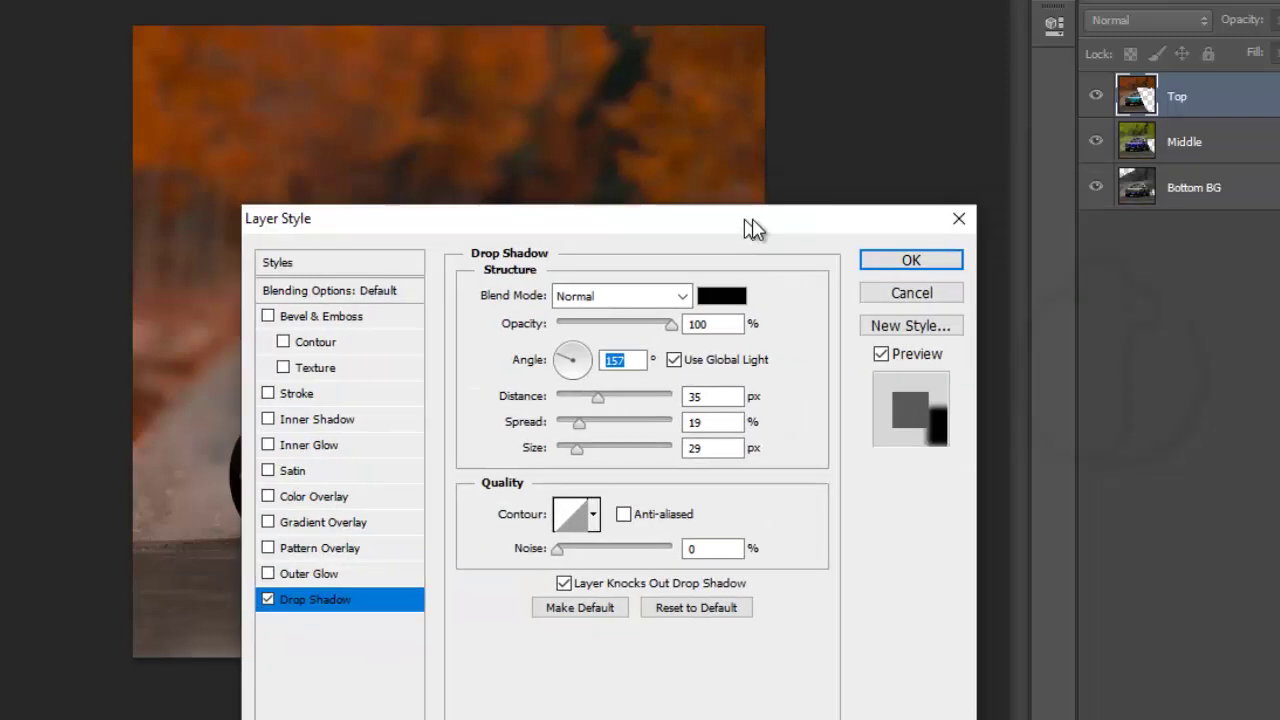
drag(1278, 178, 749, 226)
click(918, 262)
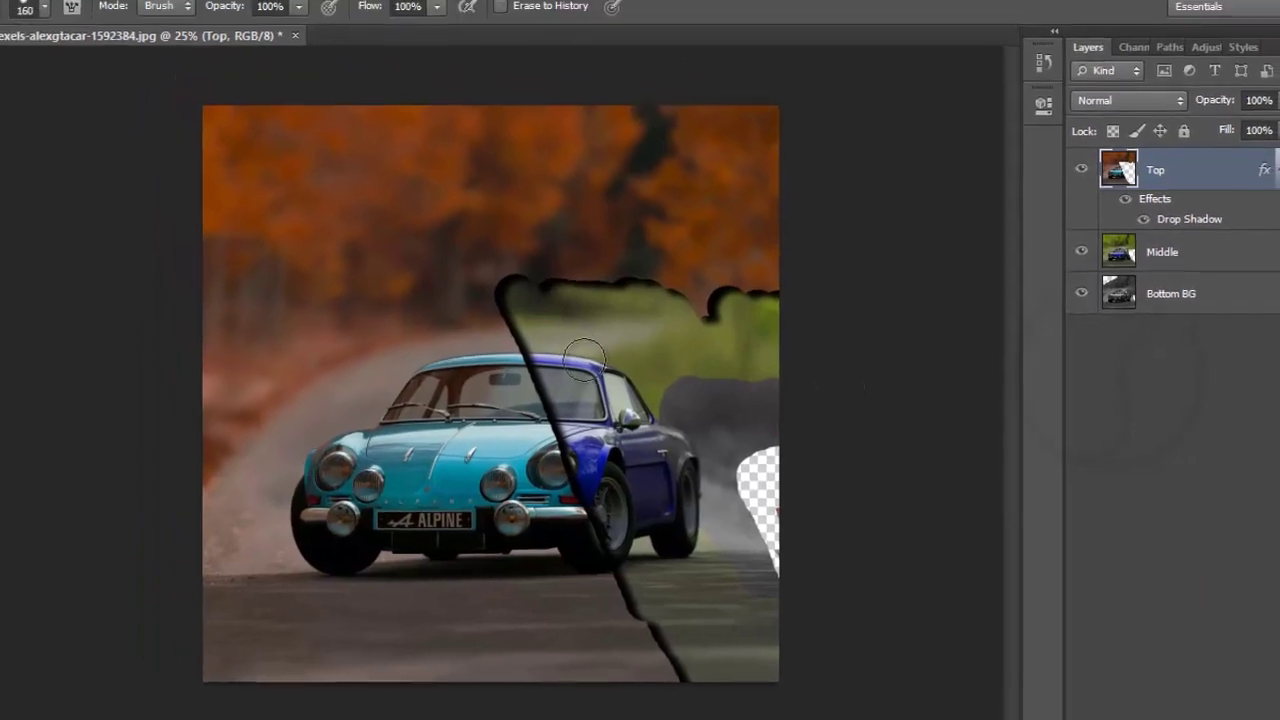
- Select Middle and enable a Normal-mode drop shadow in its blending options
click(1180, 186)
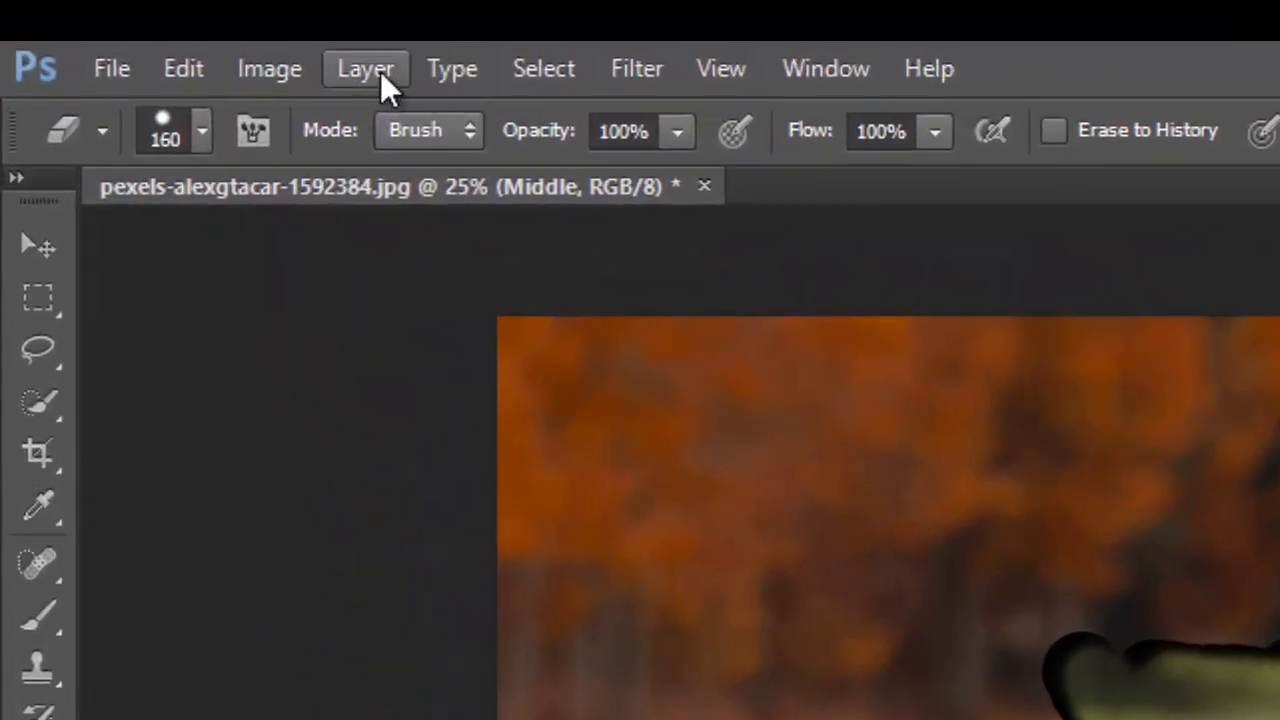
click(268, 50)
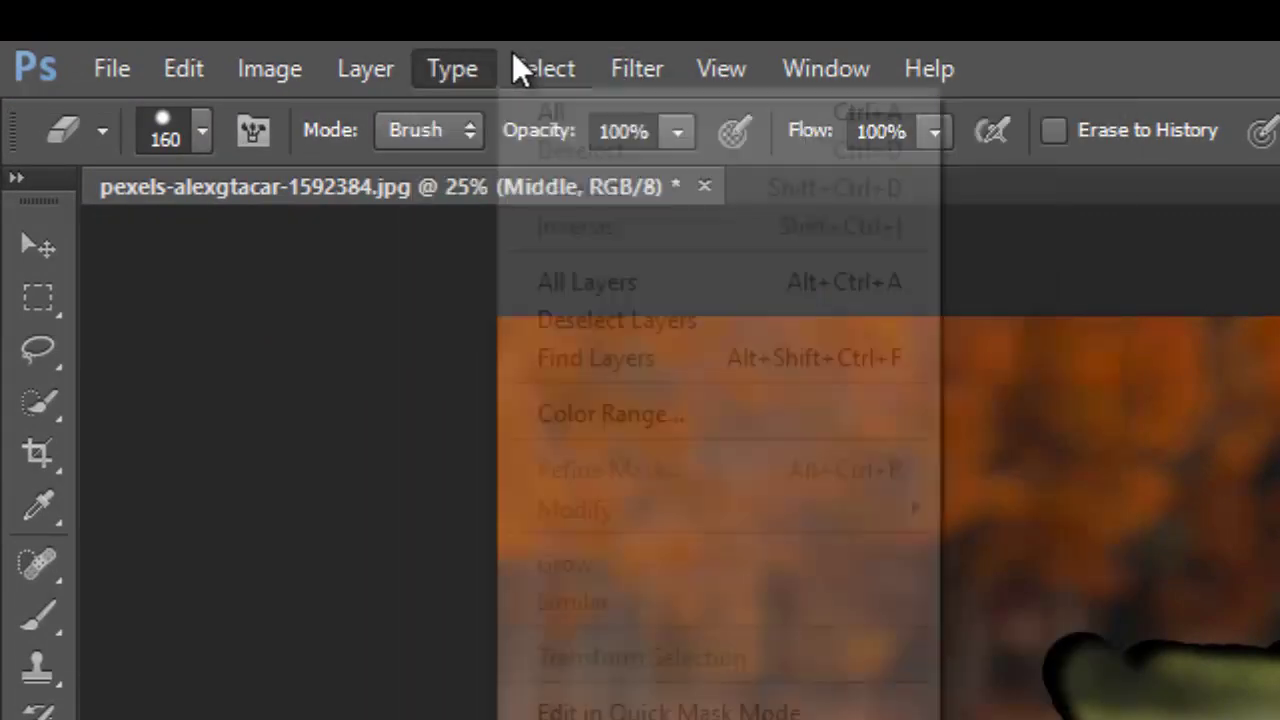
mouse_move(418, 284)
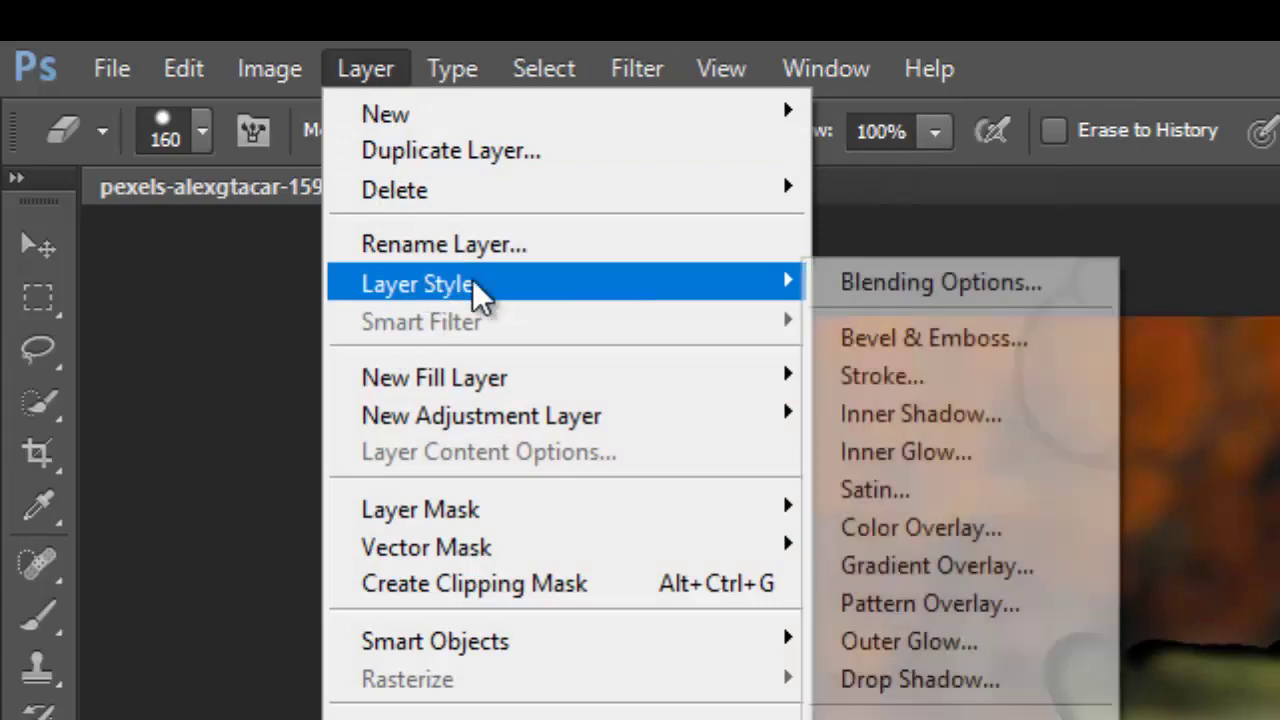
click(930, 282)
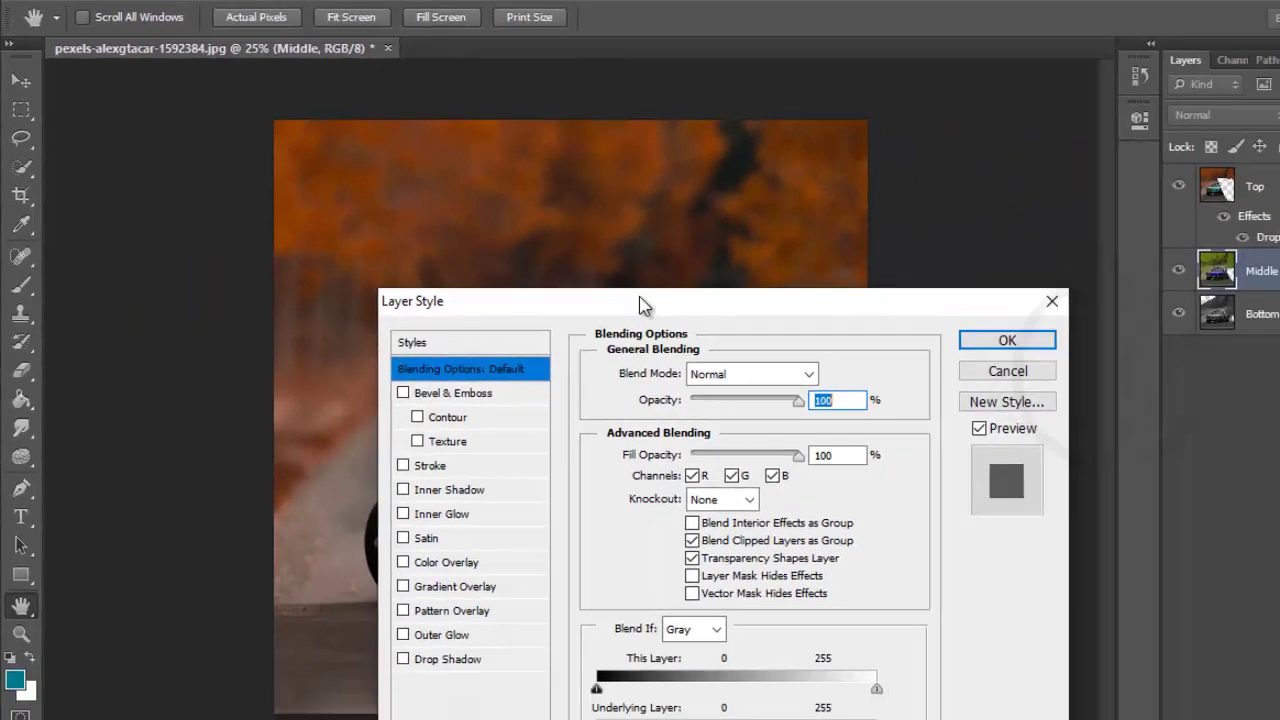
drag(640, 305, 1051, 134)
click(857, 447)
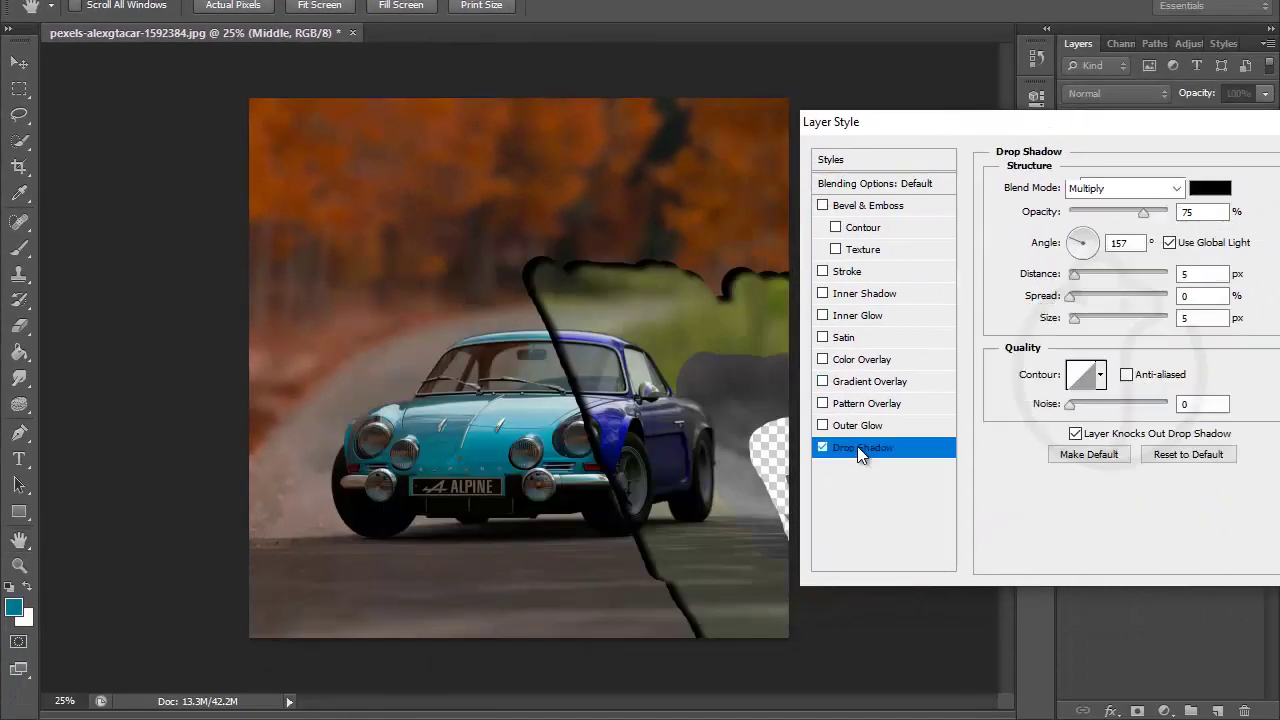
click(1105, 189)
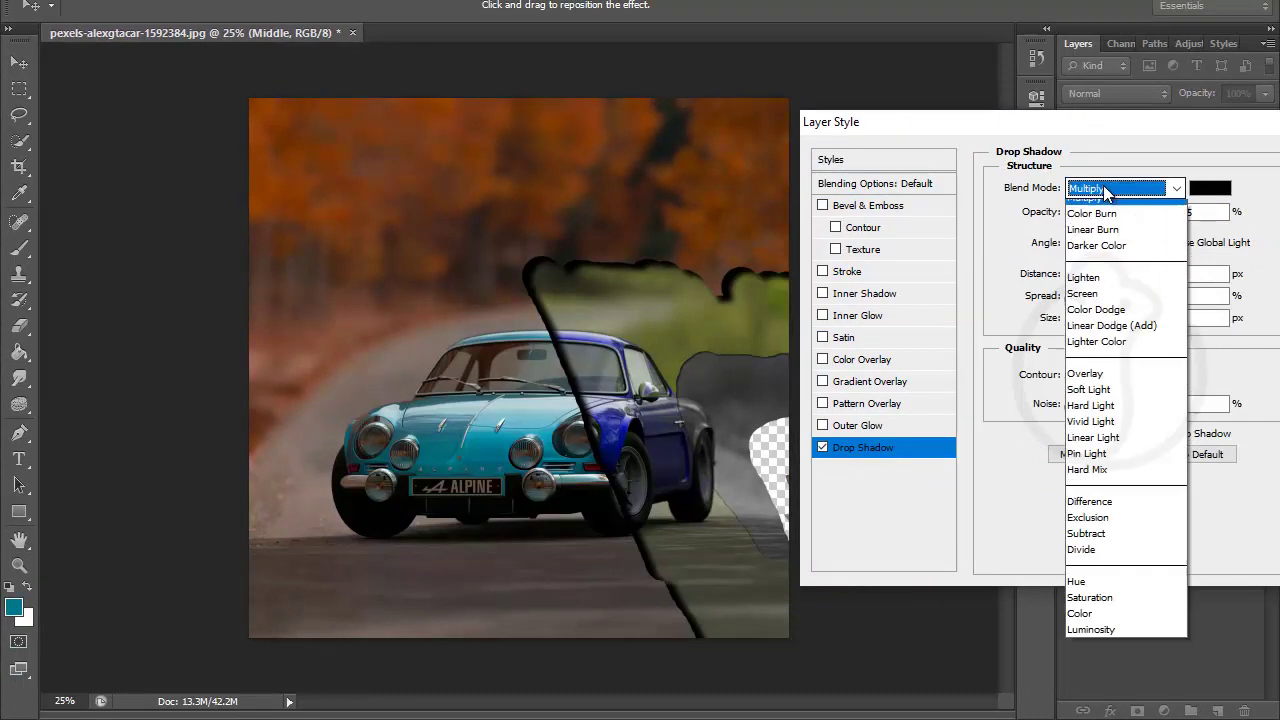
click(1103, 210)
- Make the Middle shadow red (d71c1c) with size 59 and distance 15
click(1197, 192)
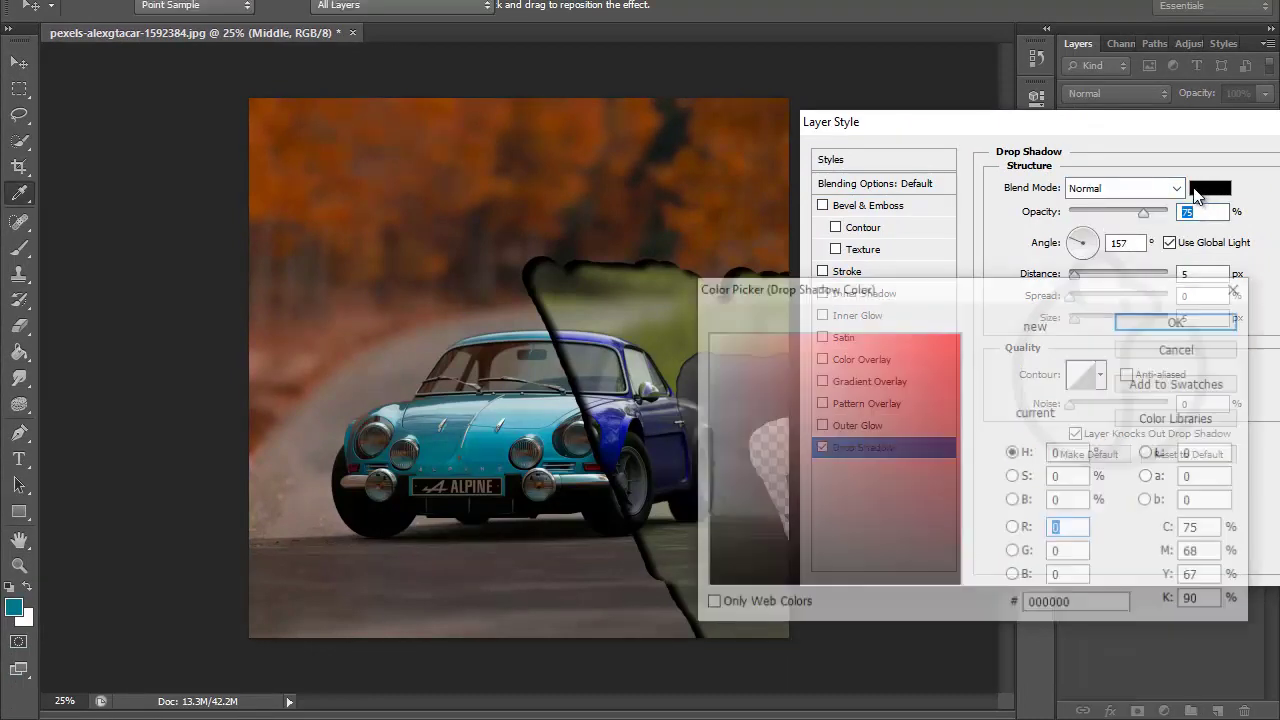
click(927, 372)
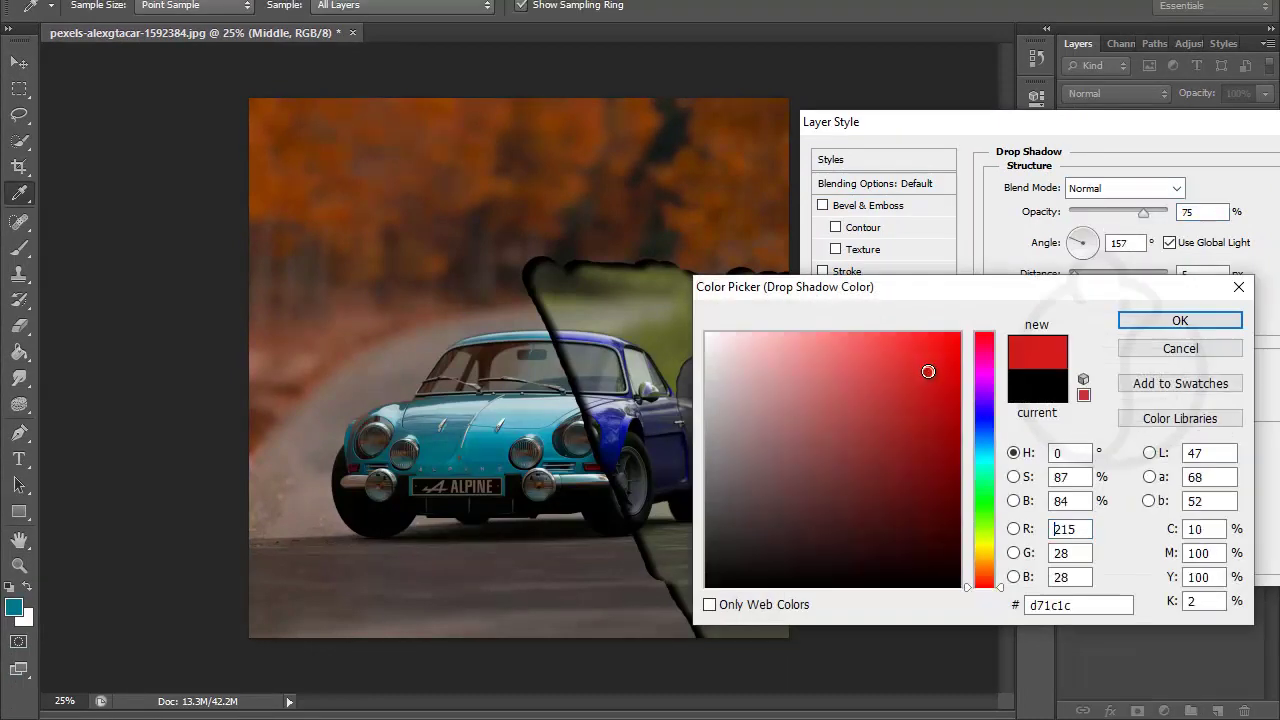
click(1180, 320)
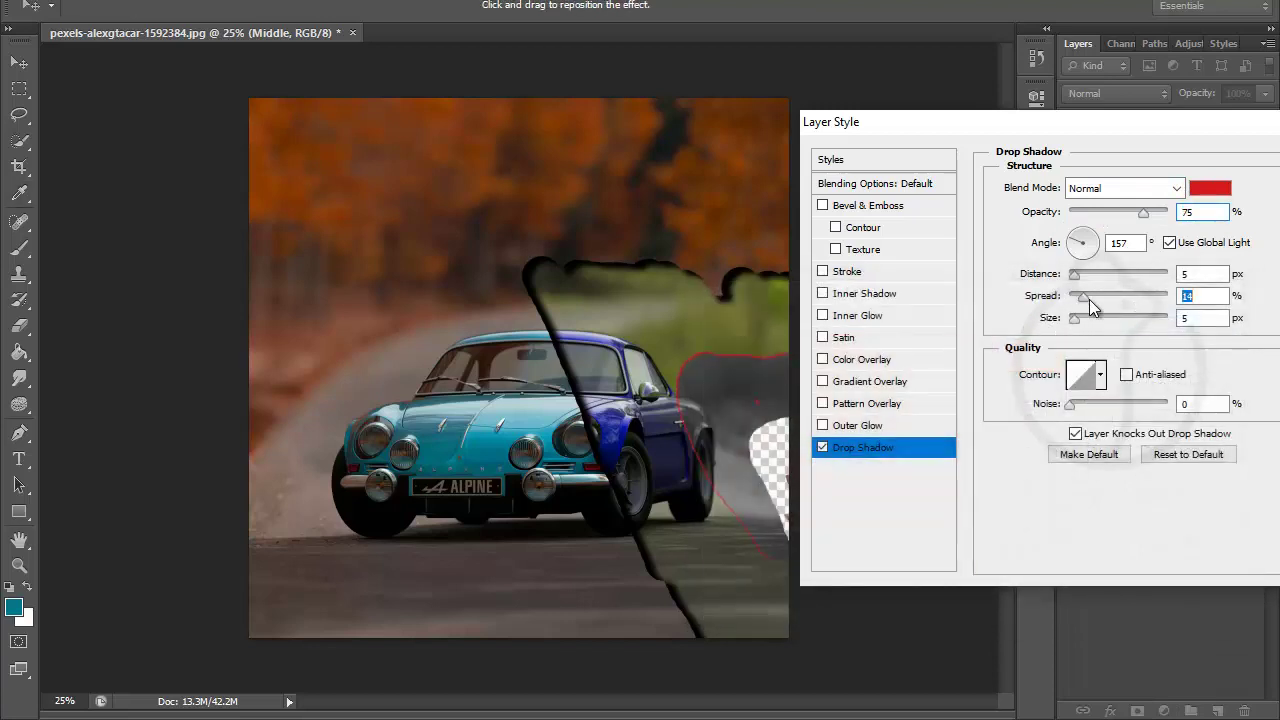
drag(1085, 322, 1096, 321)
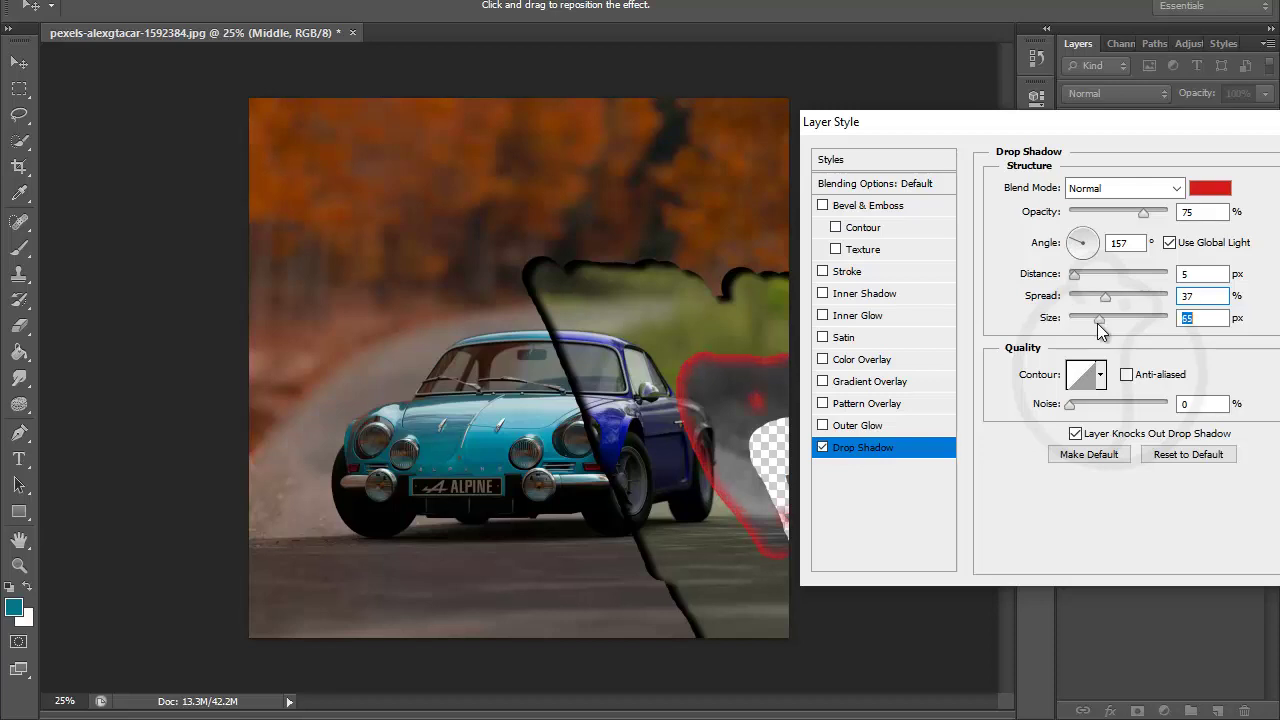
drag(1079, 278, 1085, 278)
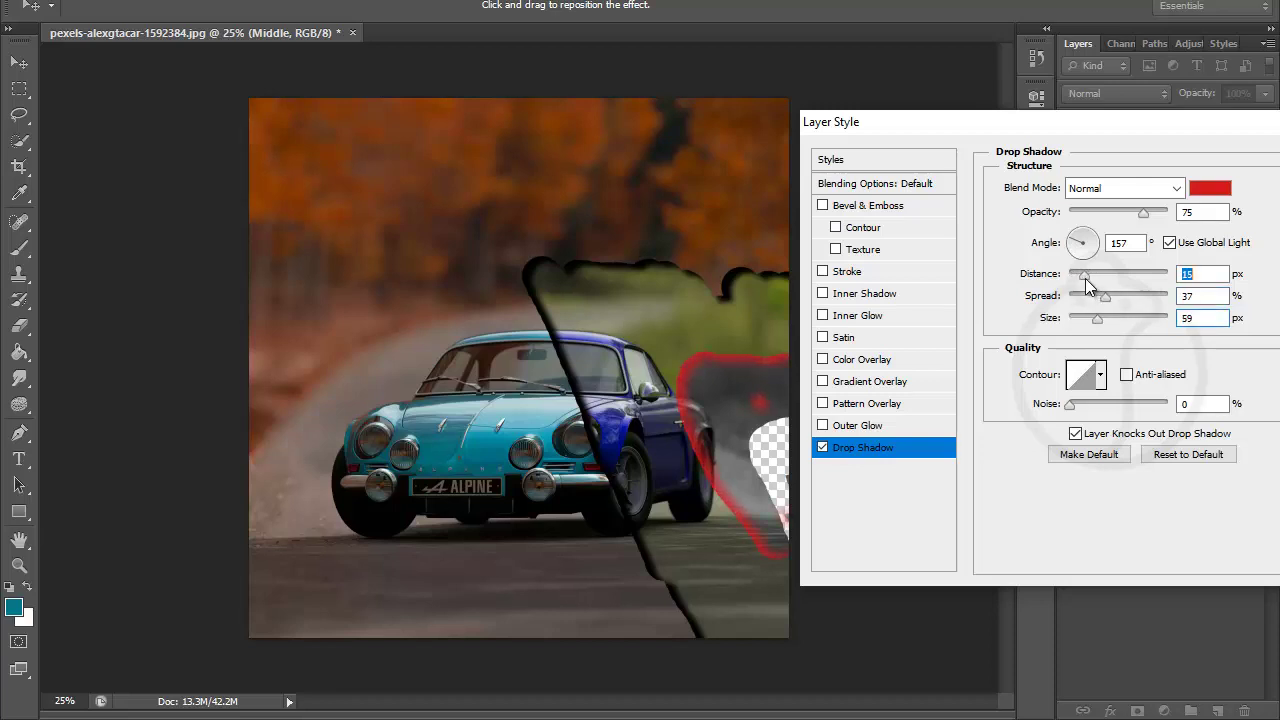
- Change the Middle shadow to near-black 040101 with spread 13, angle 140° and opacity 100
click(1207, 190)
click(945, 511)
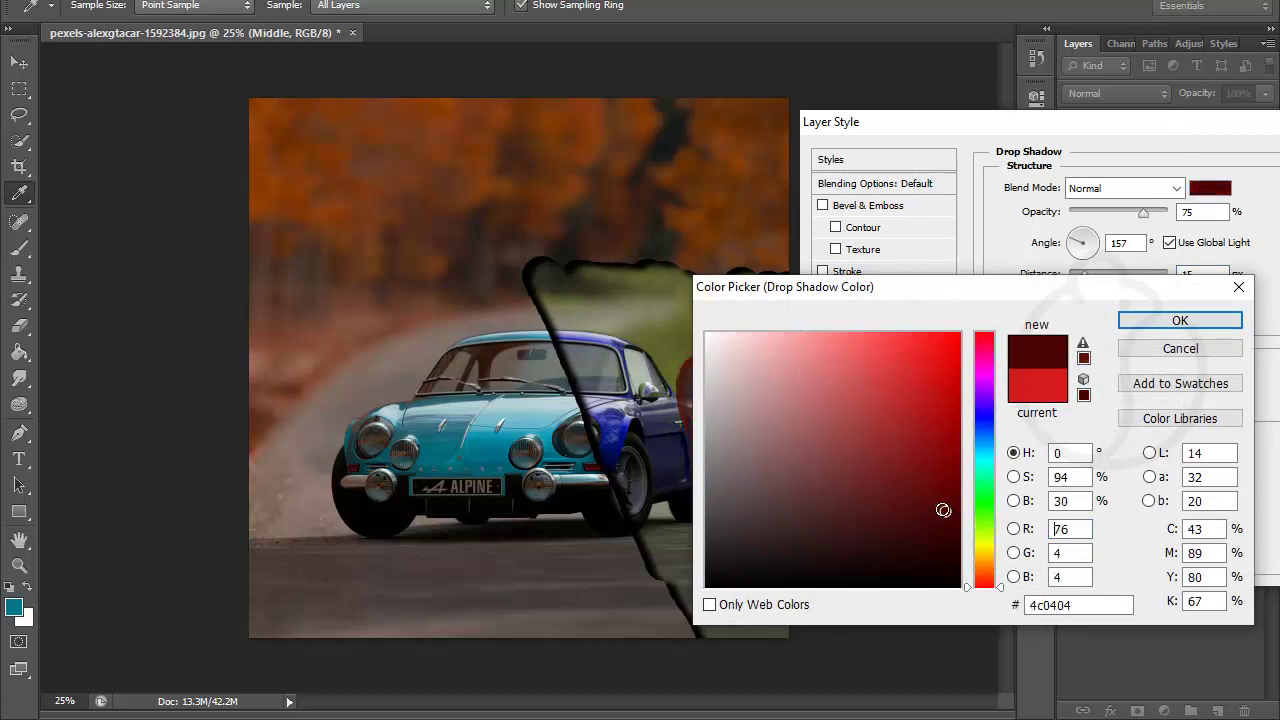
drag(952, 287, 1063, 252)
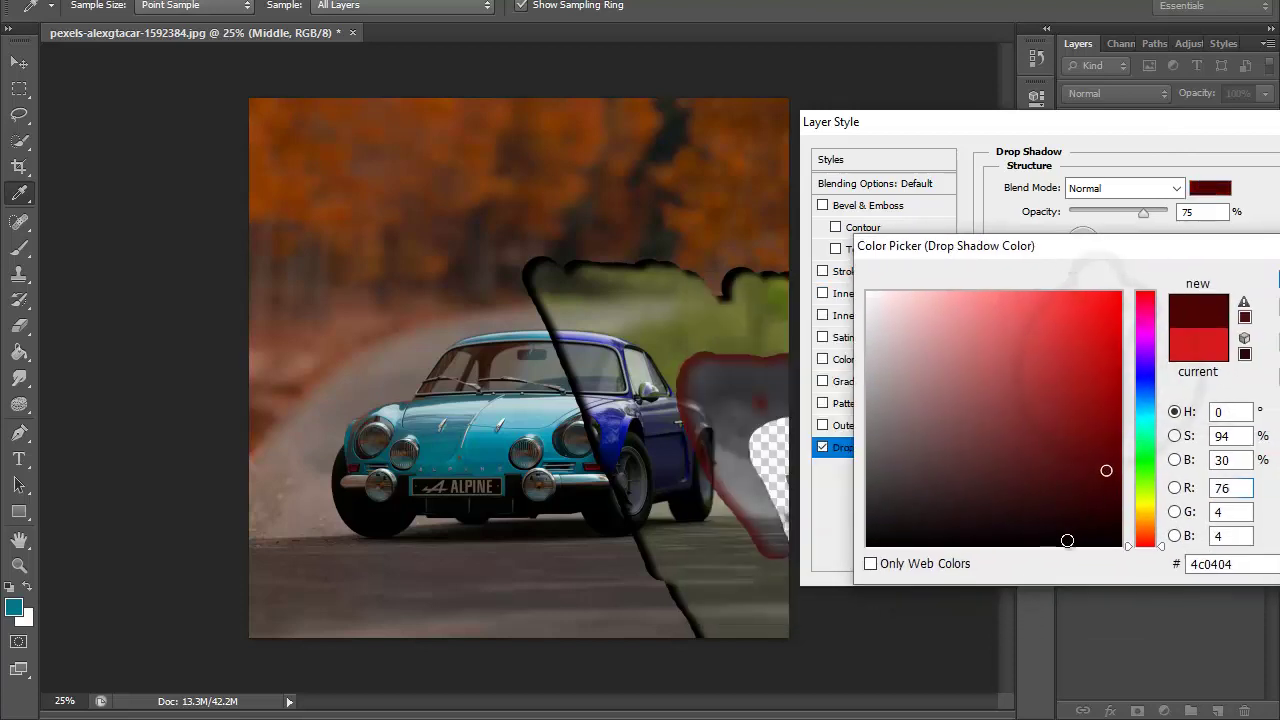
click(1074, 542)
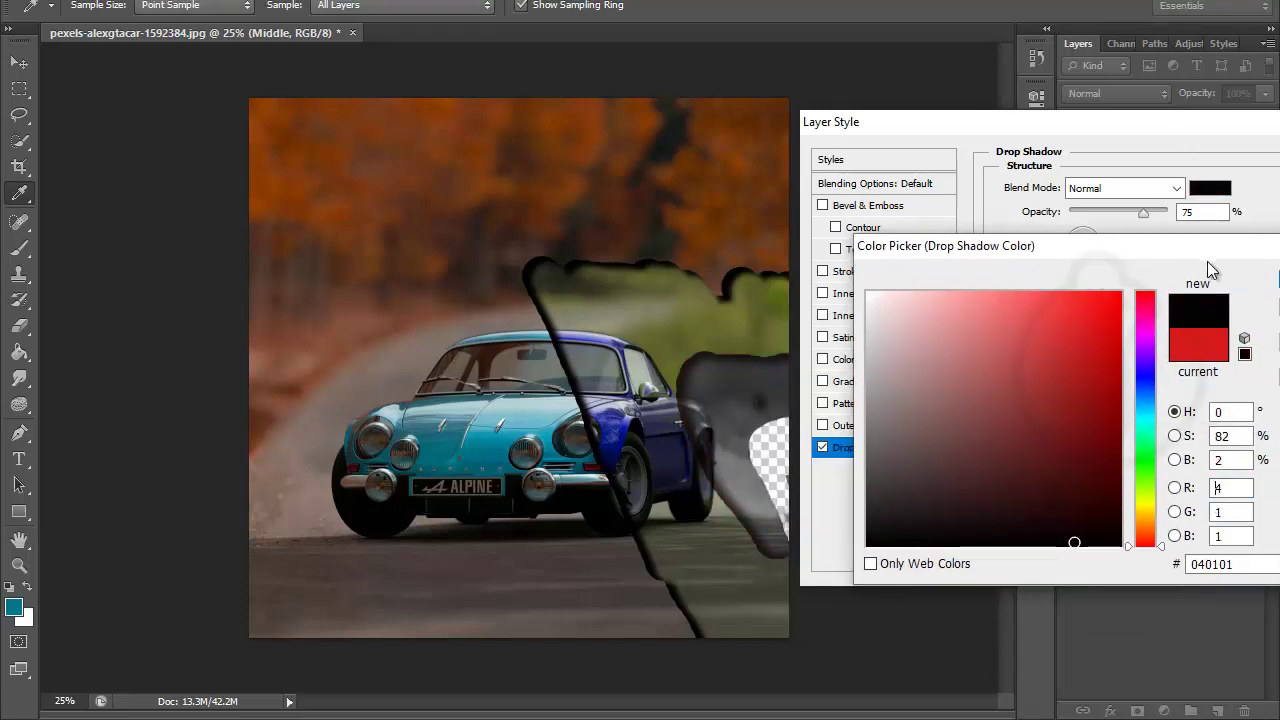
drag(1207, 261, 832, 287)
click(968, 297)
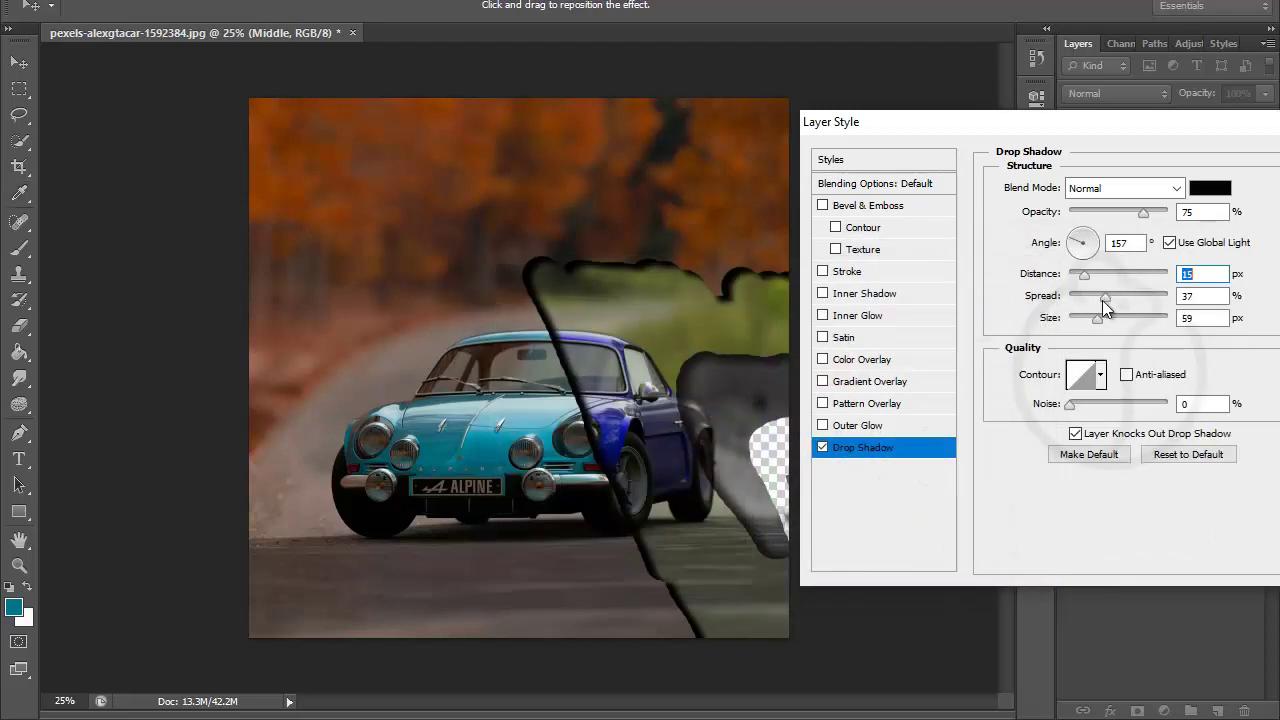
mouse_move(1094, 299)
mouse_down()
mouse_move(1081, 301)
mouse_move(1073, 236)
mouse_up()
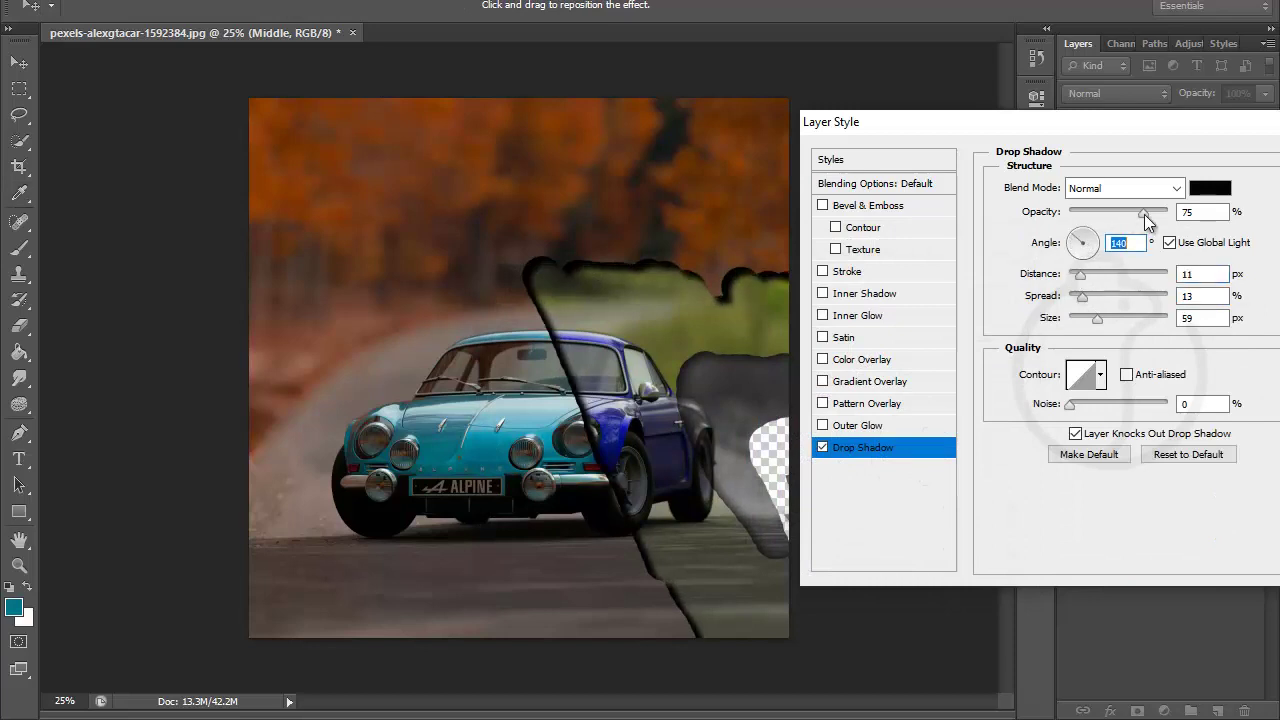
drag(1144, 214, 1151, 214)
text(100)
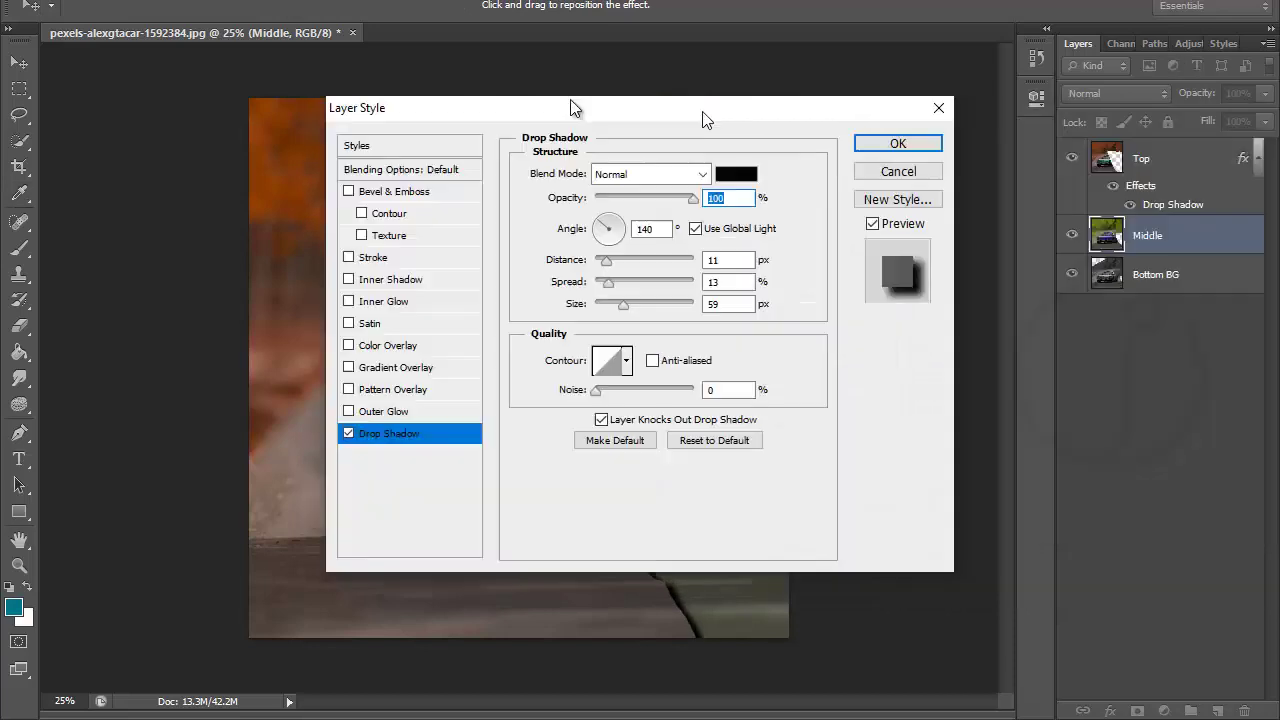
drag(1180, 125, 552, 91)
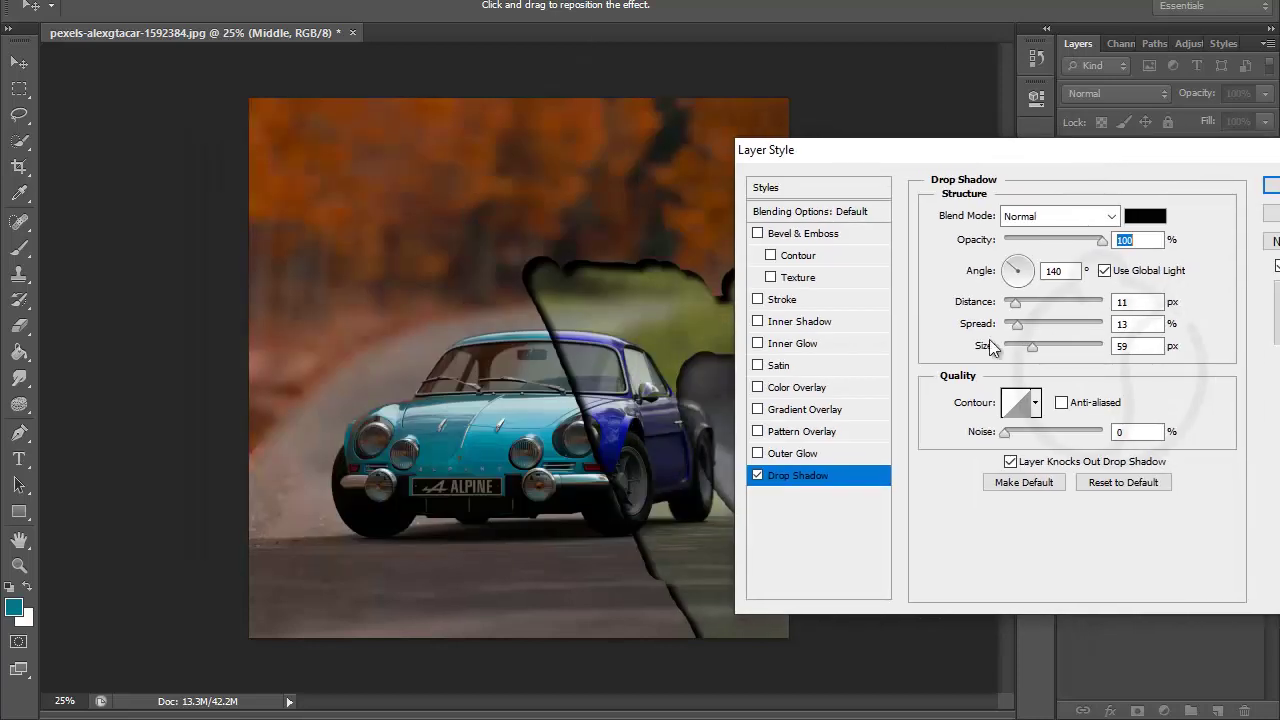
- Choose a peaked contour preset for the shadow and apply the layer style
click(1036, 402)
click(1020, 446)
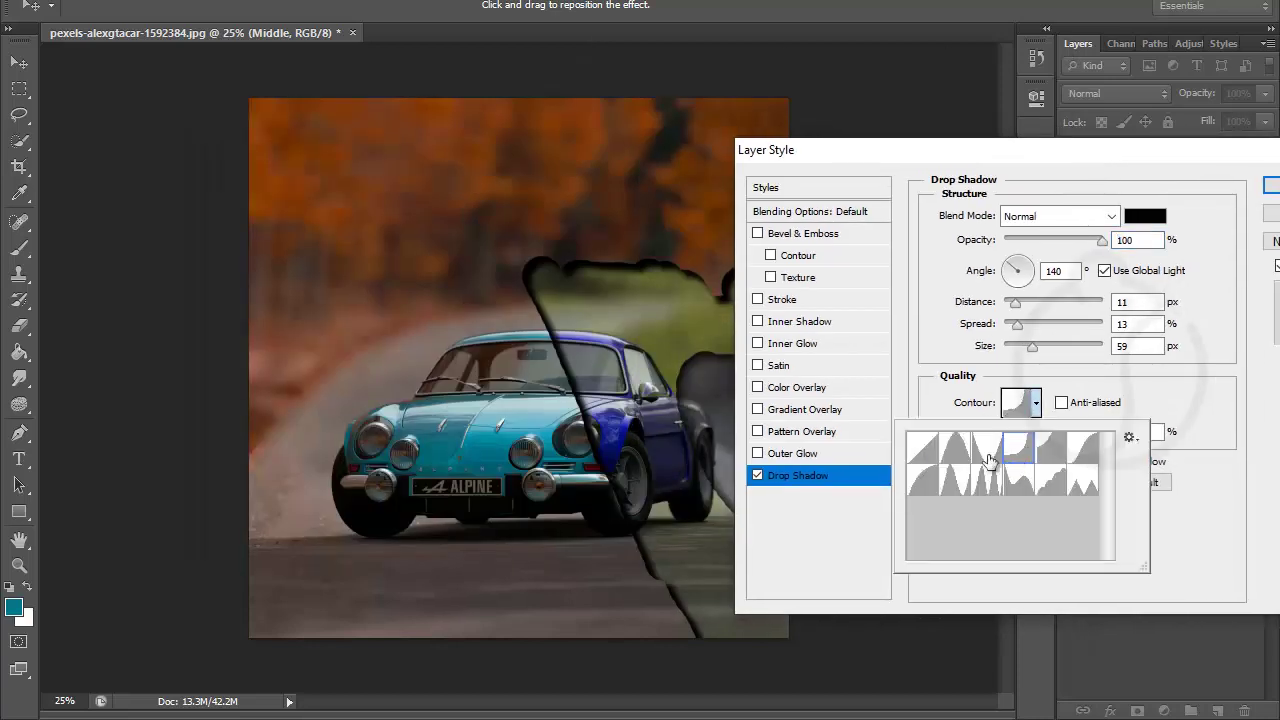
click(944, 452)
click(924, 450)
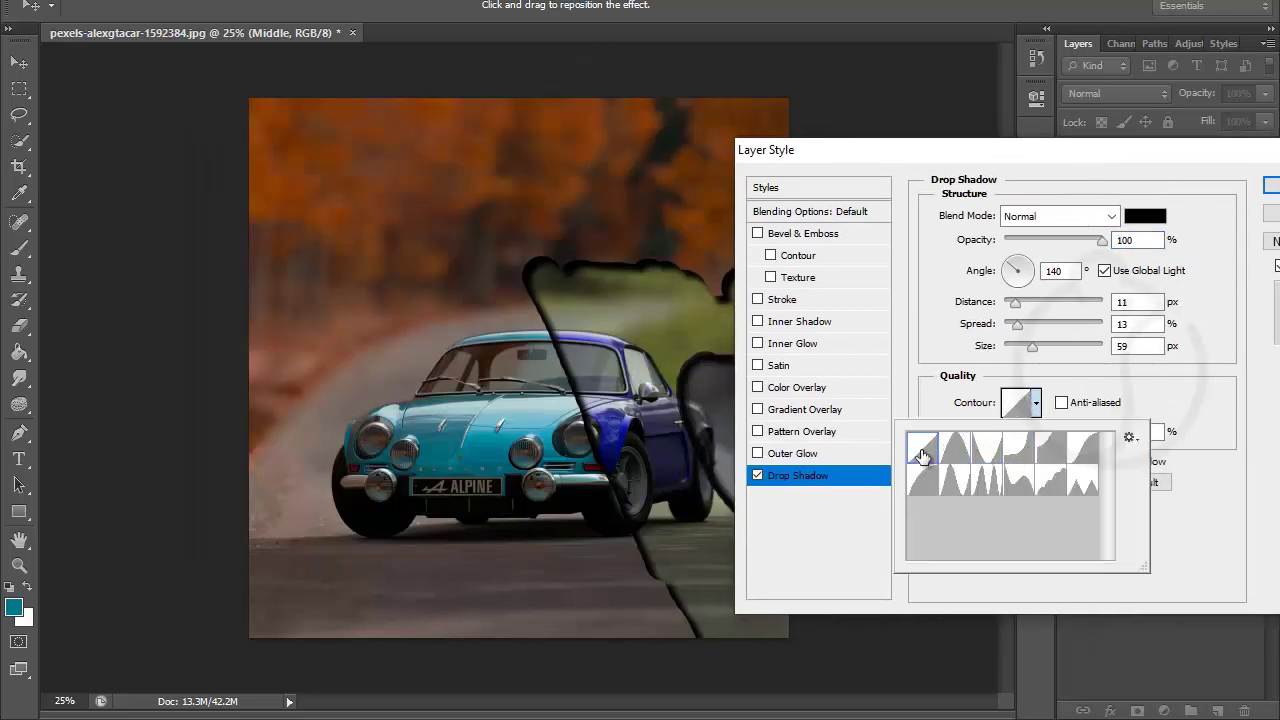
click(956, 462)
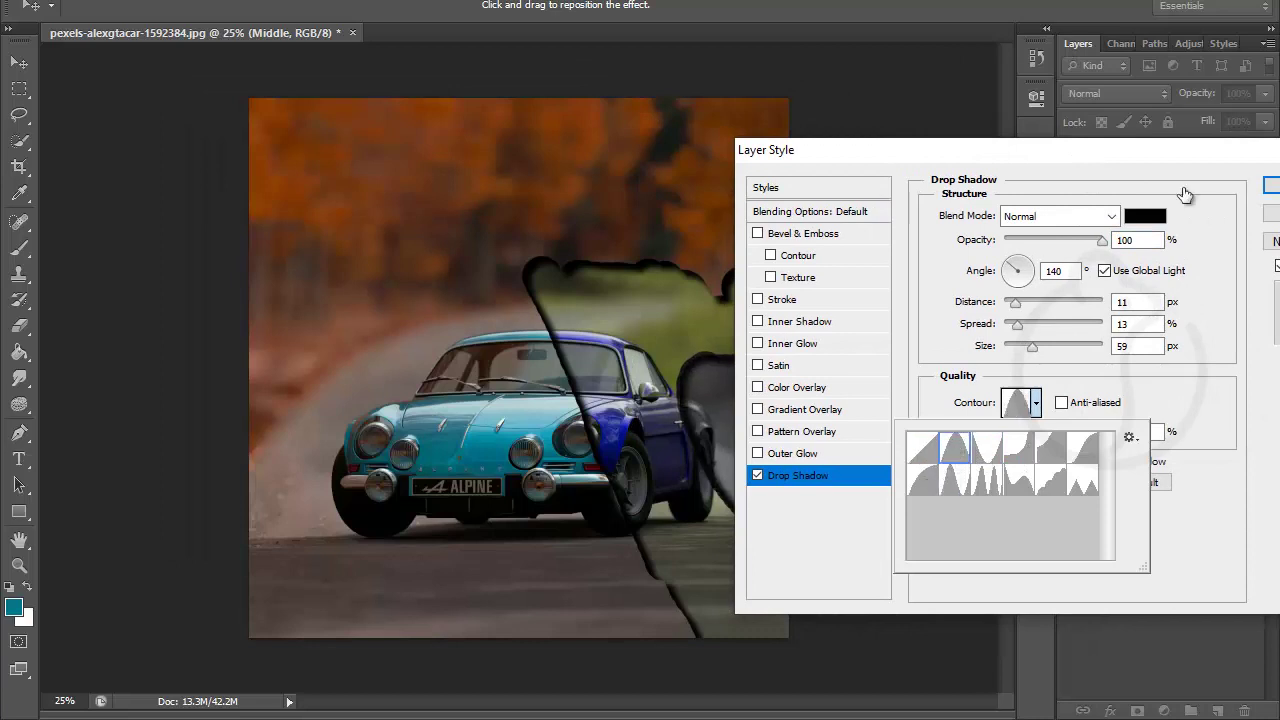
click(1270, 186)
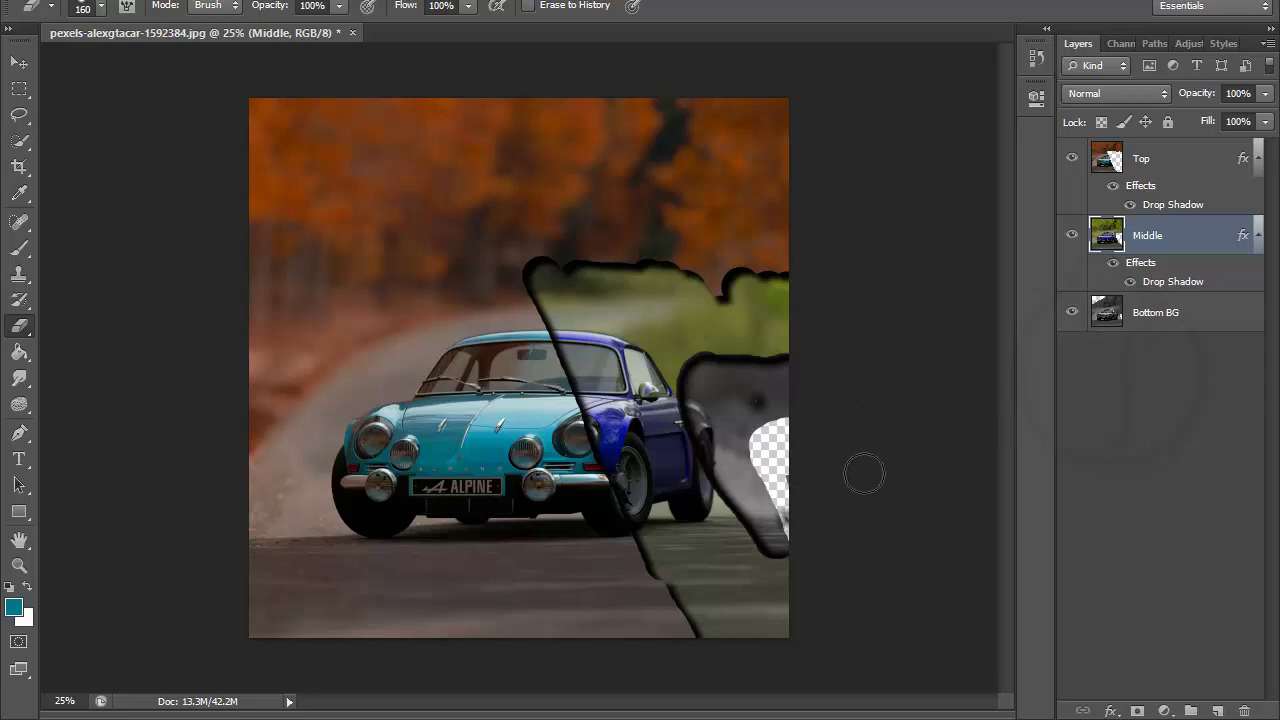
- Select Bottom BG and enable a Normal-mode drop shadow in its blending options
click(1205, 326)
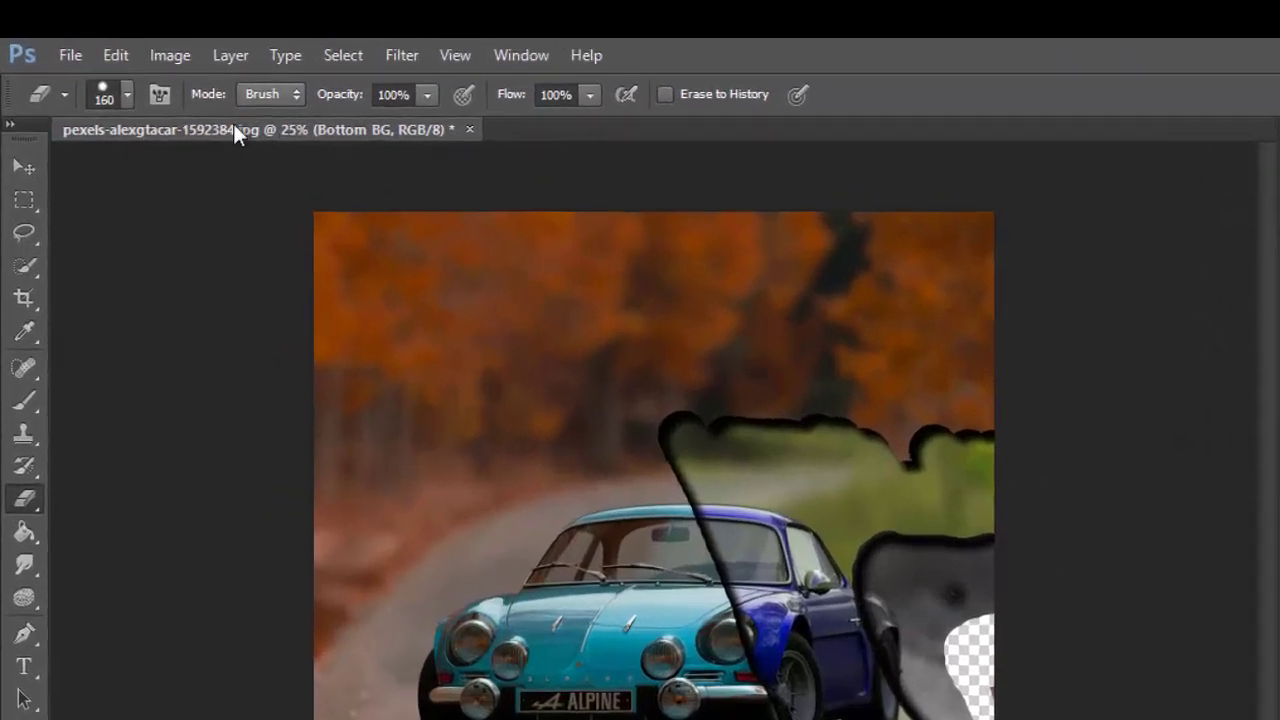
click(183, 43)
mouse_move(334, 243)
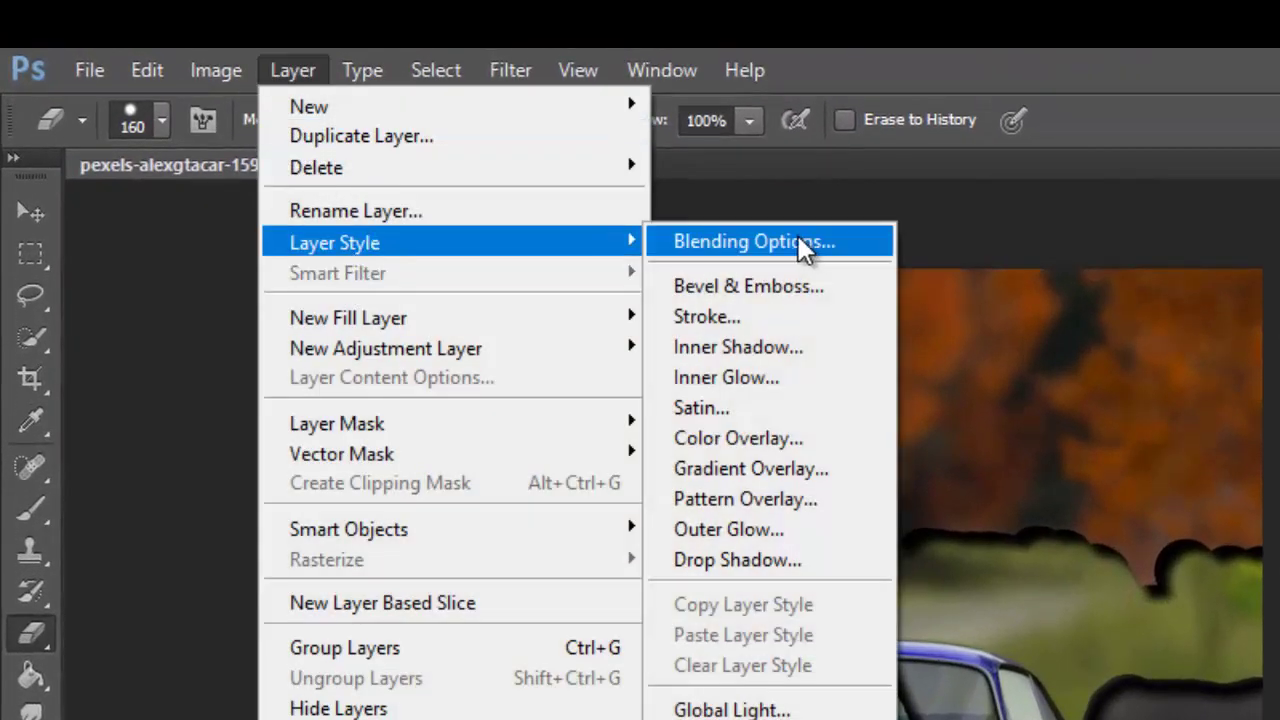
click(805, 245)
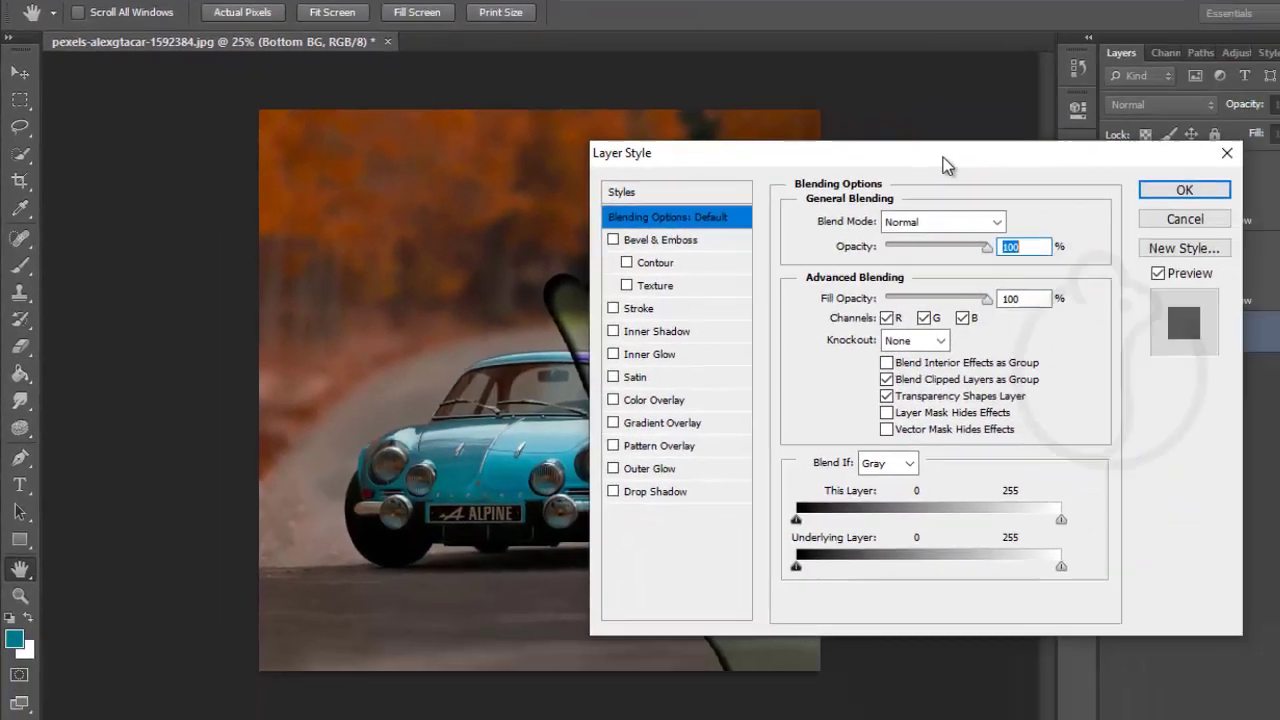
drag(945, 165, 1245, 152)
click(957, 462)
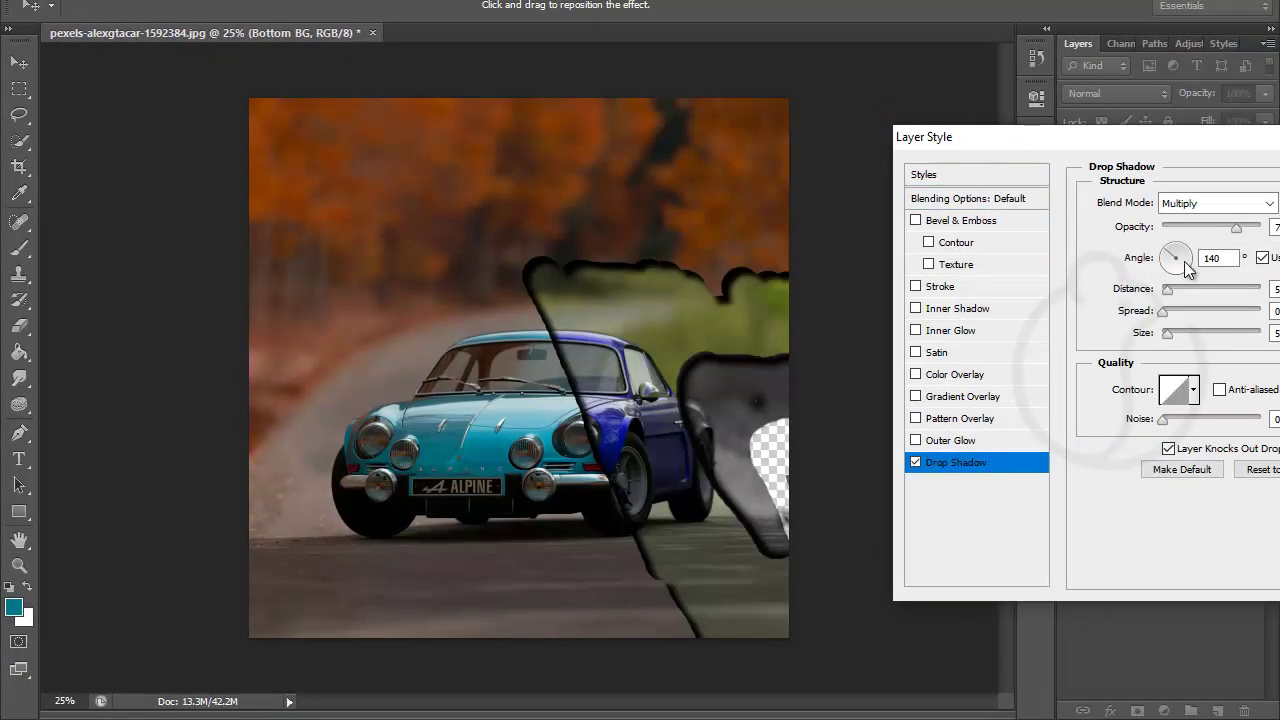
click(1189, 214)
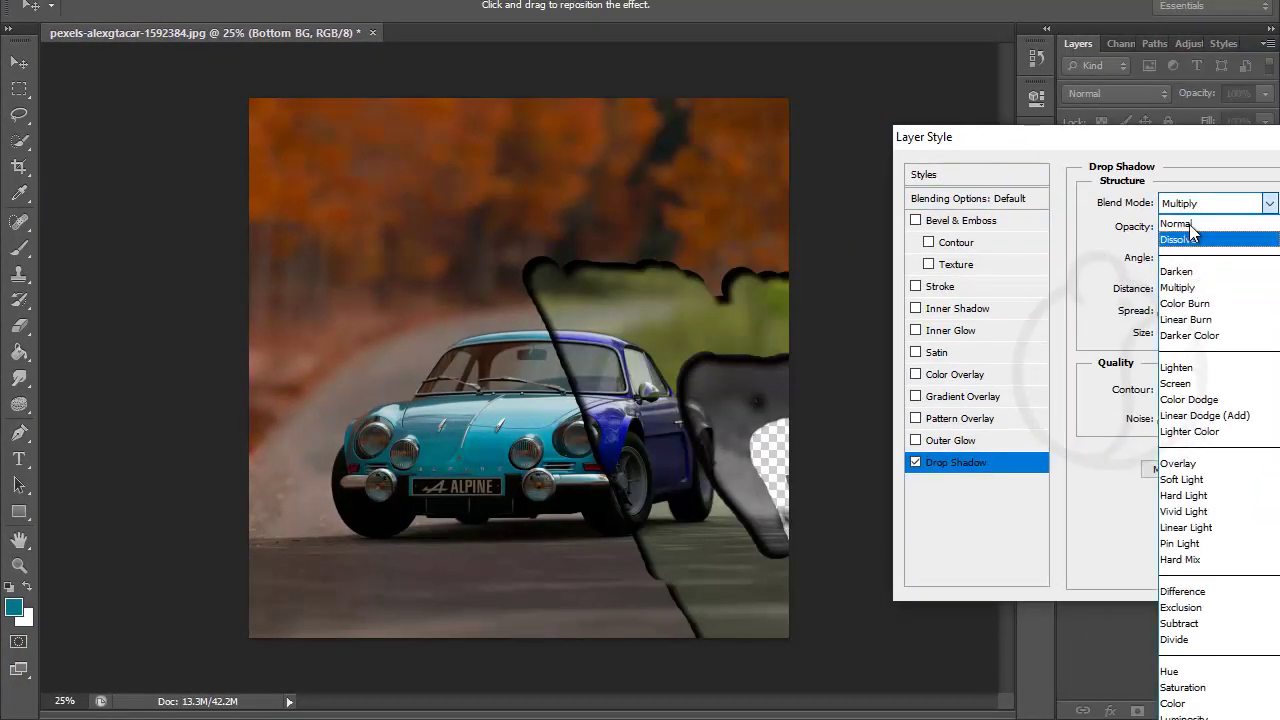
click(1189, 222)
- Set the Bottom BG shadow to distance 27, spread 43 and size 54
drag(1186, 150, 1148, 135)
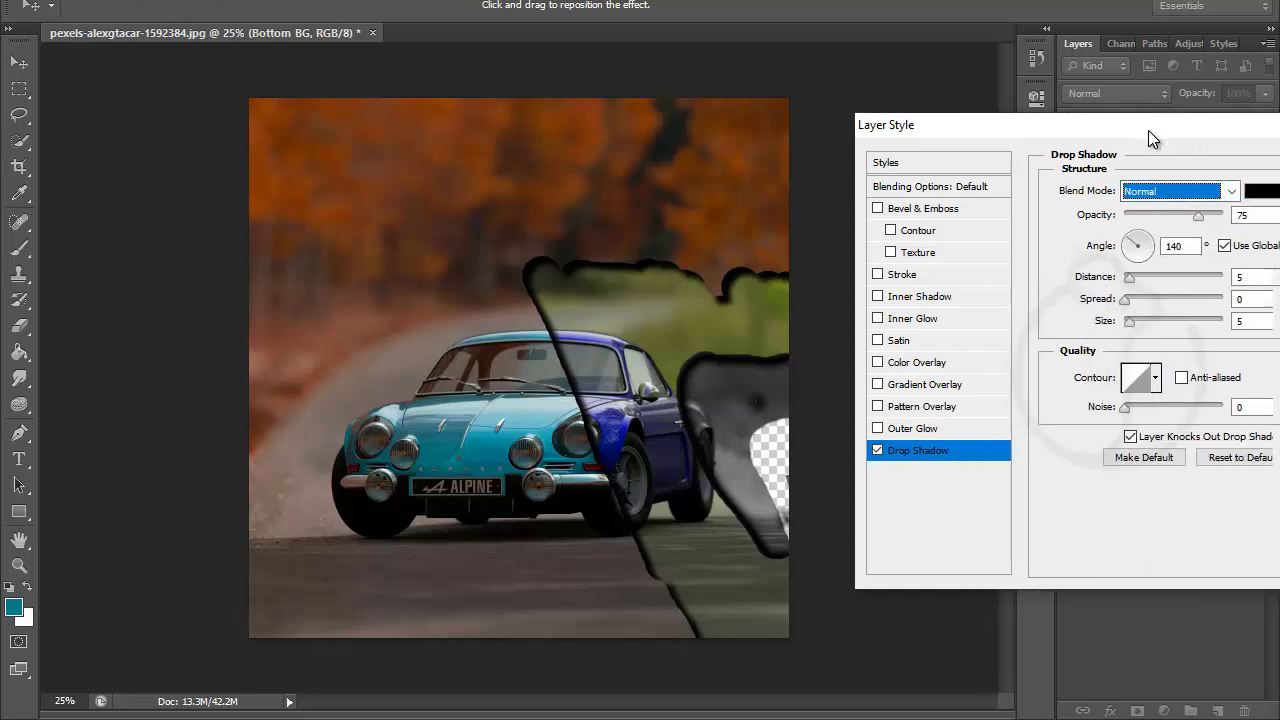
click(1137, 275)
drag(1123, 298, 1165, 297)
drag(1220, 213, 1232, 213)
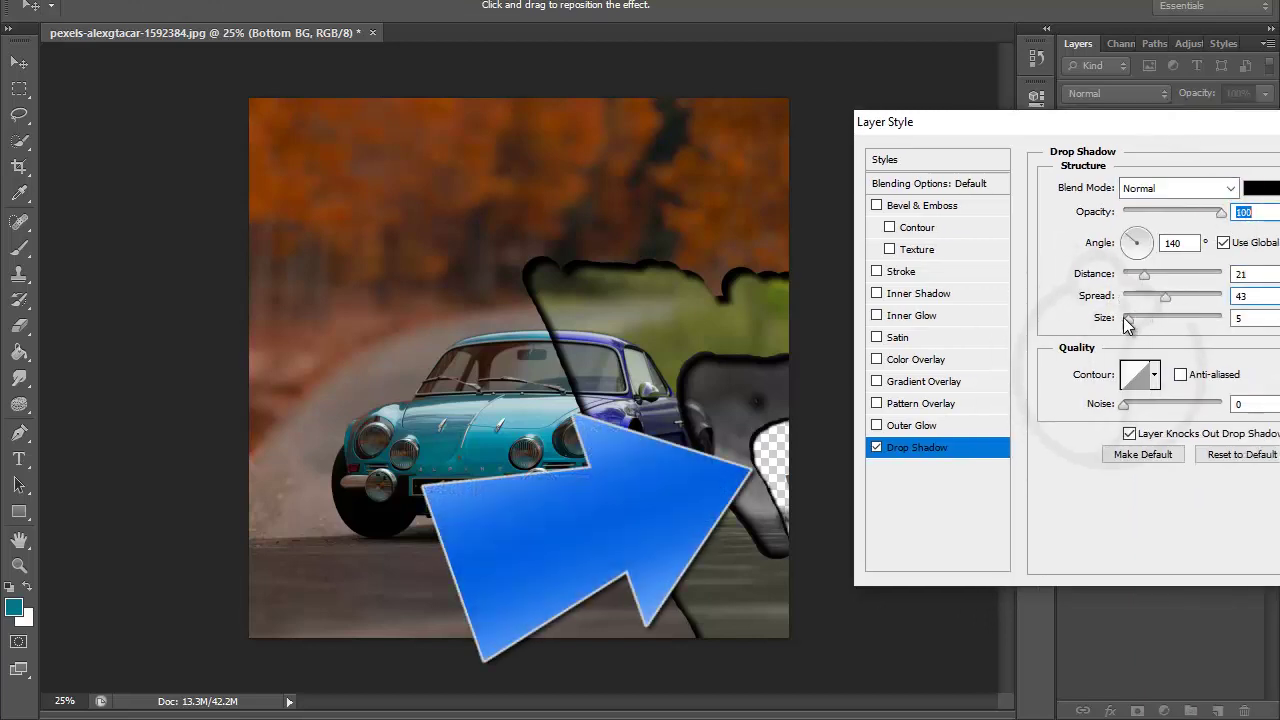
mouse_move(1128, 318)
mouse_down()
mouse_move(1183, 321)
mouse_move(1148, 322)
mouse_up()
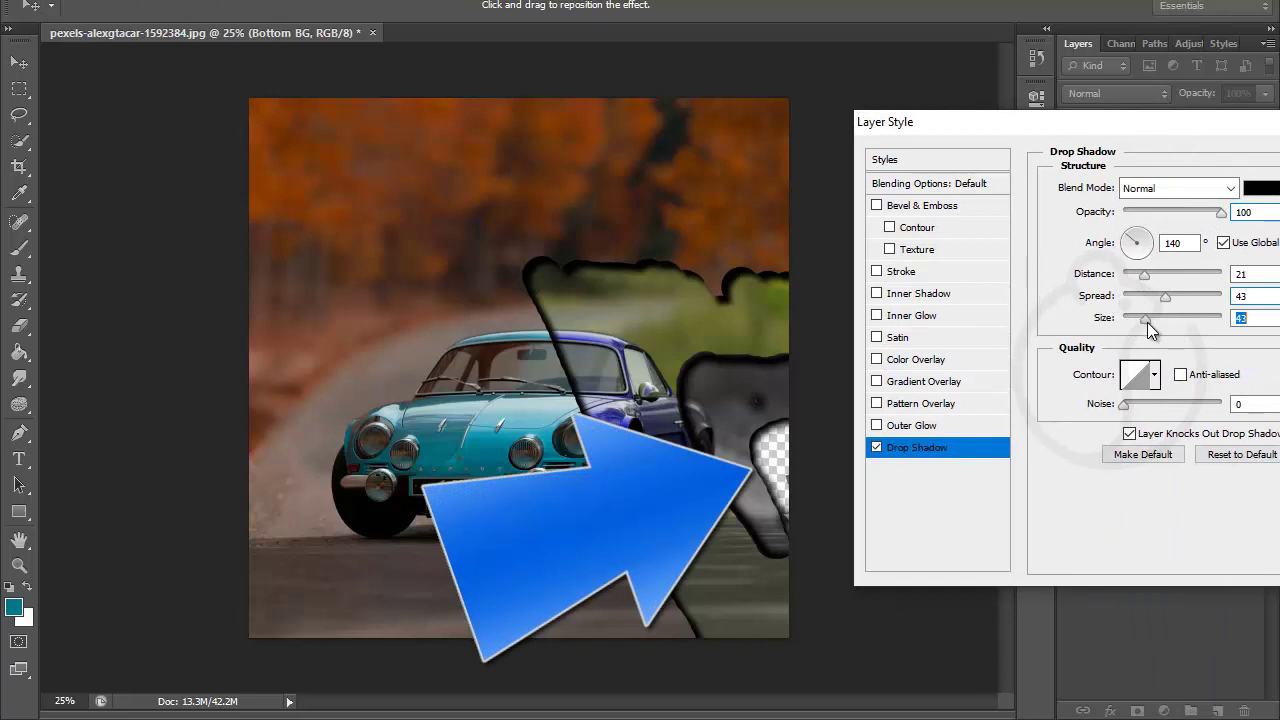
drag(1145, 276, 1150, 276)
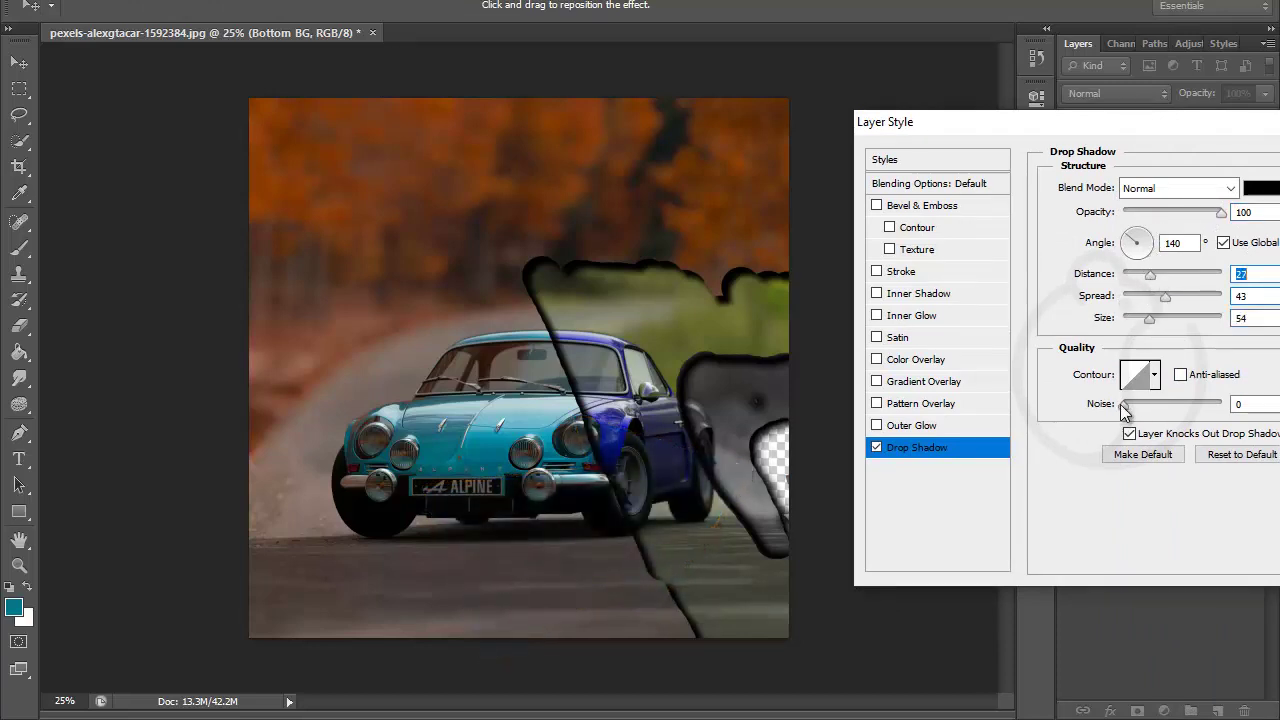
drag(1134, 121, 790, 120)
- Confirm the Layer Style dialog to apply the Bottom BG drop shadow
click(1050, 157)
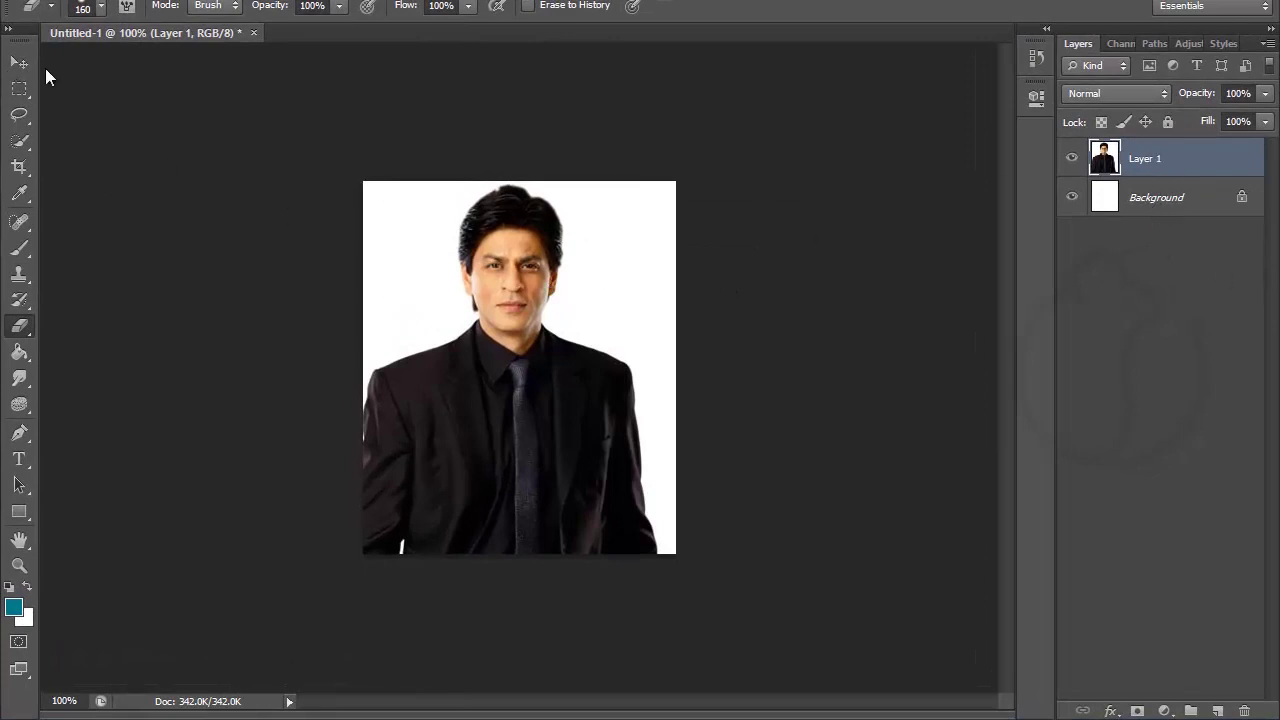
- Toggle the portrait and Background layers' visibility to check each one
click(1071, 159)
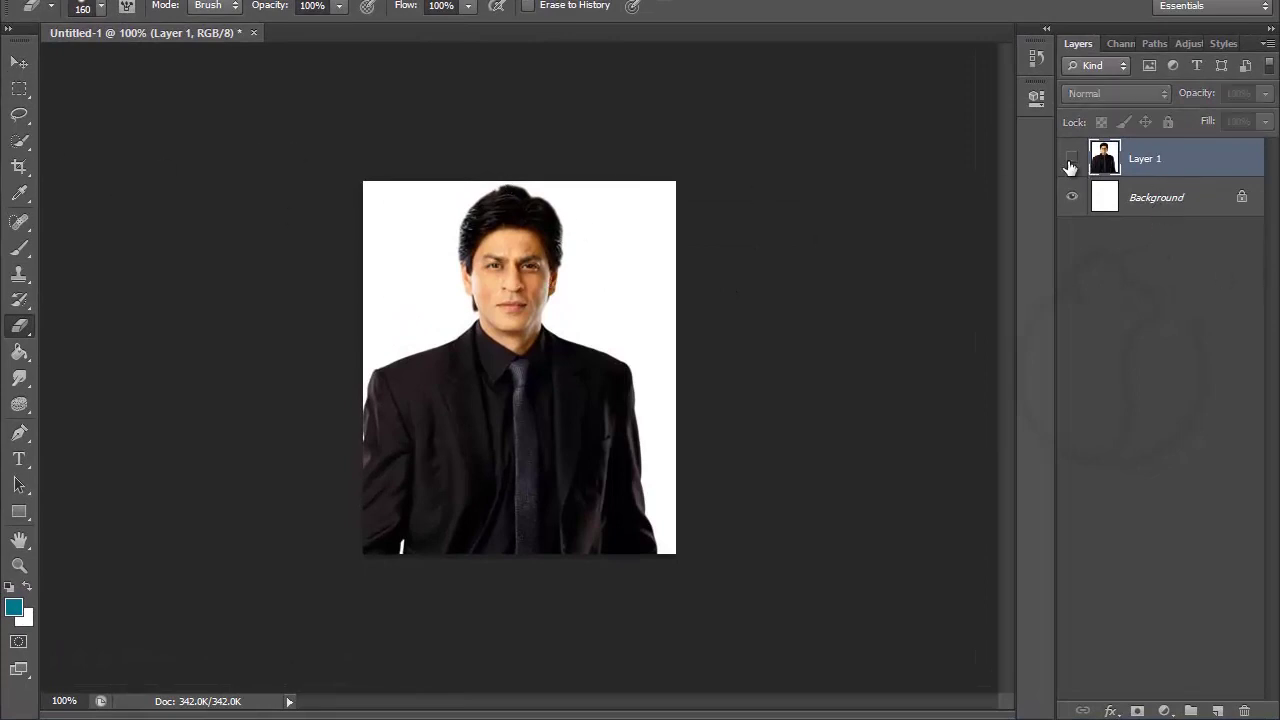
click(1072, 198)
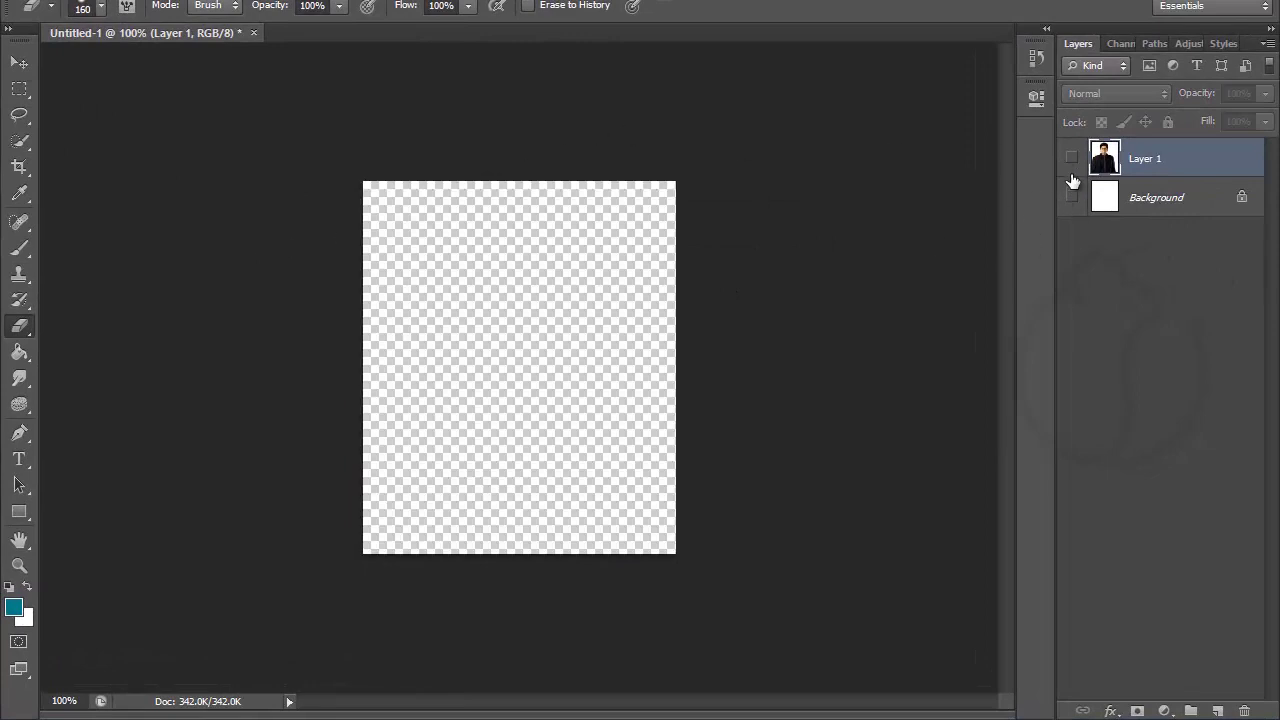
click(1071, 159)
click(1072, 198)
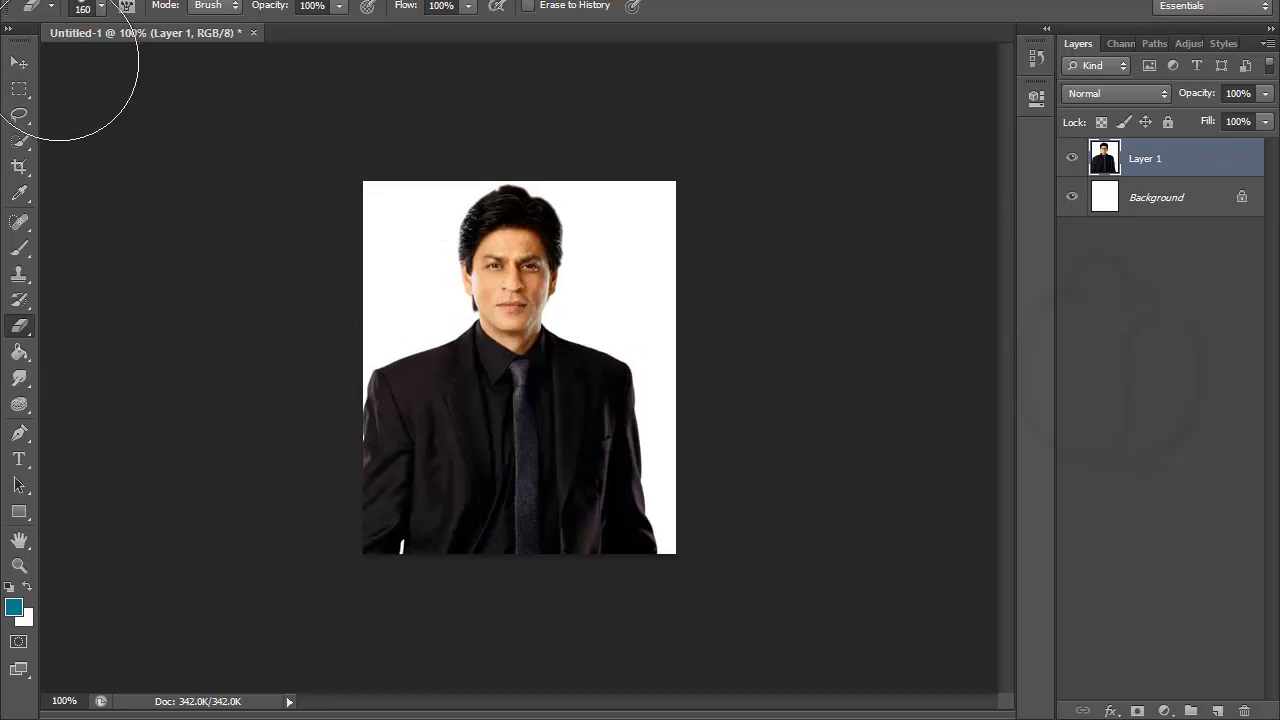
- With the Move tool, select Layer 1 and shift the portrait down and right
click(18, 64)
right_click(532, 389)
click(534, 385)
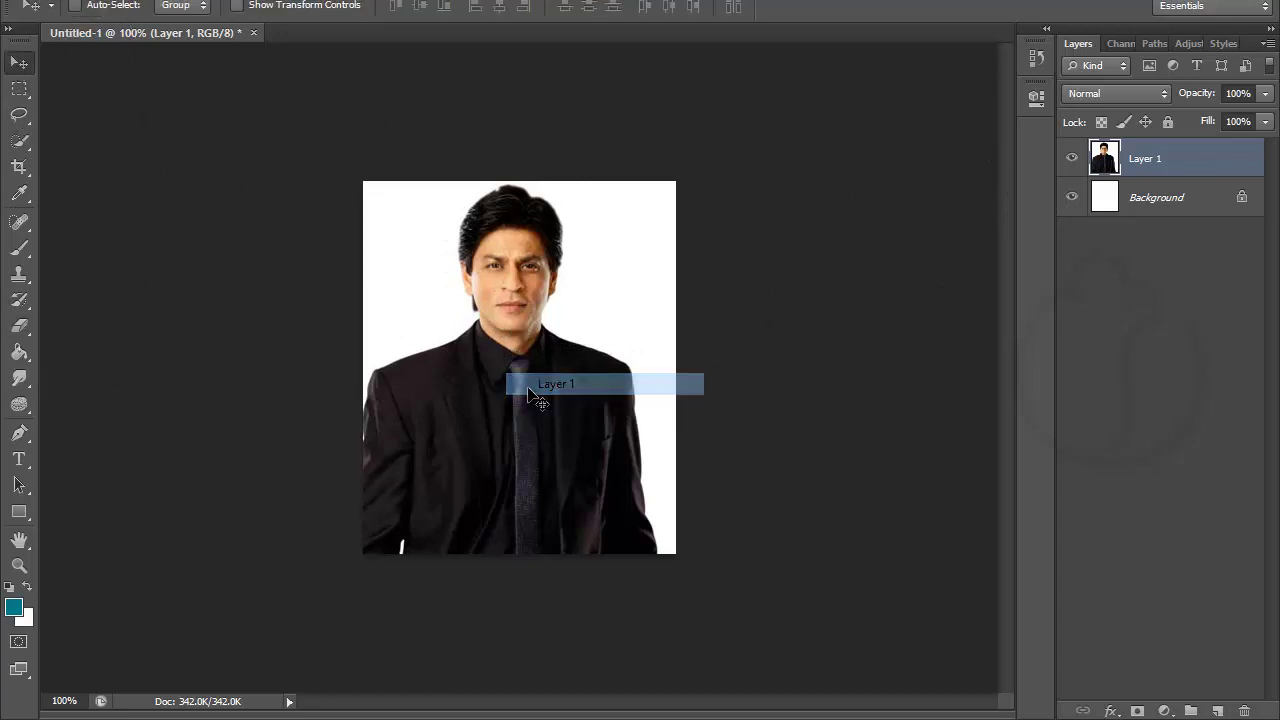
mouse_move(531, 394)
mouse_down()
mouse_move(554, 412)
mouse_move(545, 427)
mouse_up()
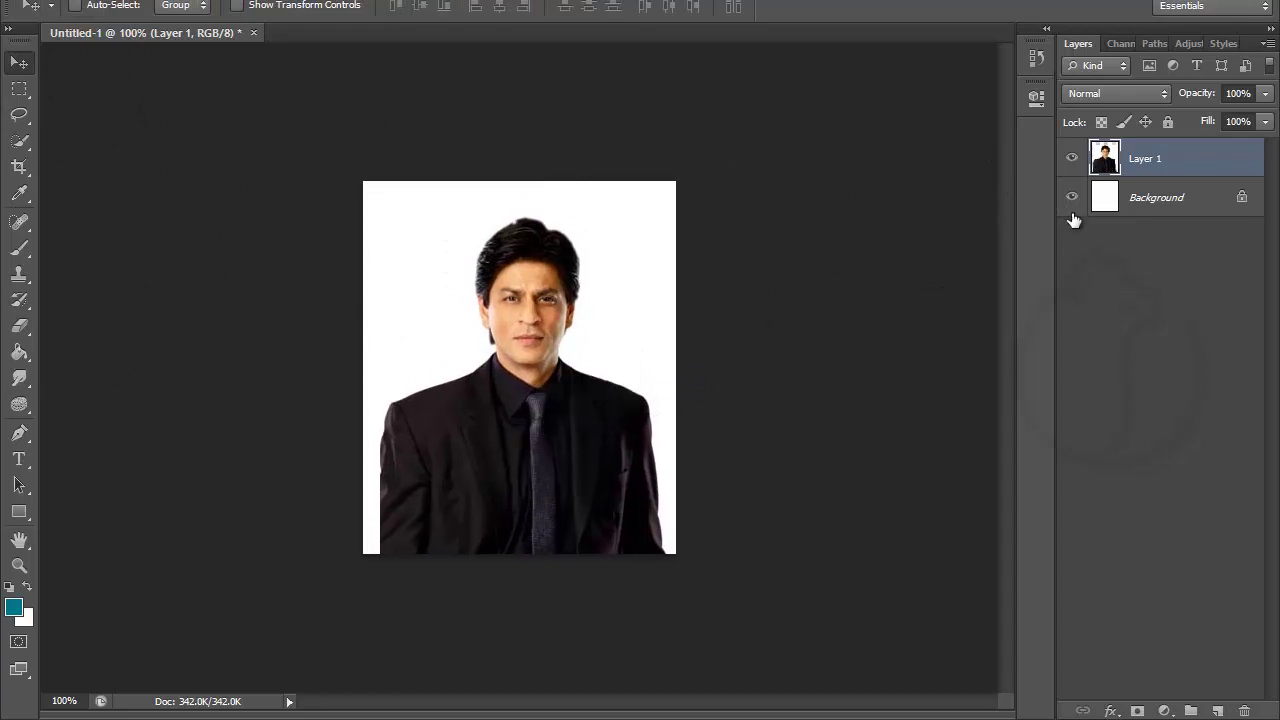
click(1072, 199)
click(1074, 203)
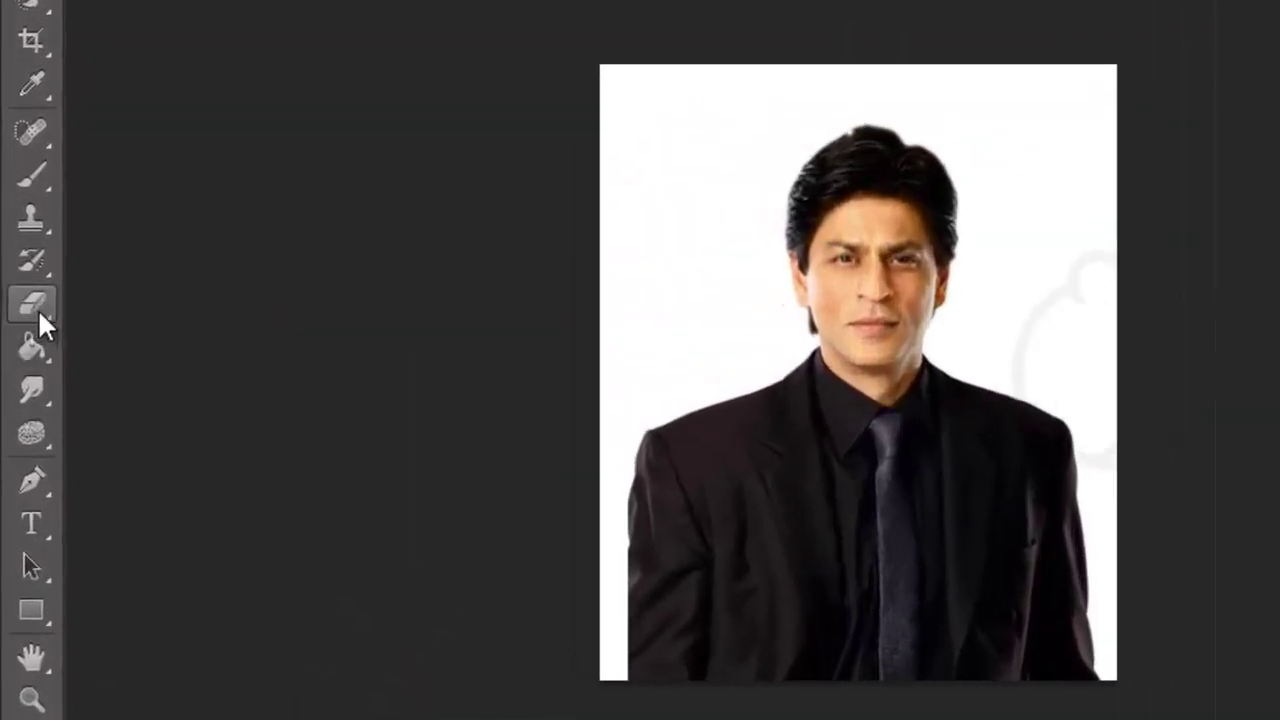
- Switch to the Magic Eraser Tool and hide the Background layer to reveal the transparent backdrop
right_click(27, 318)
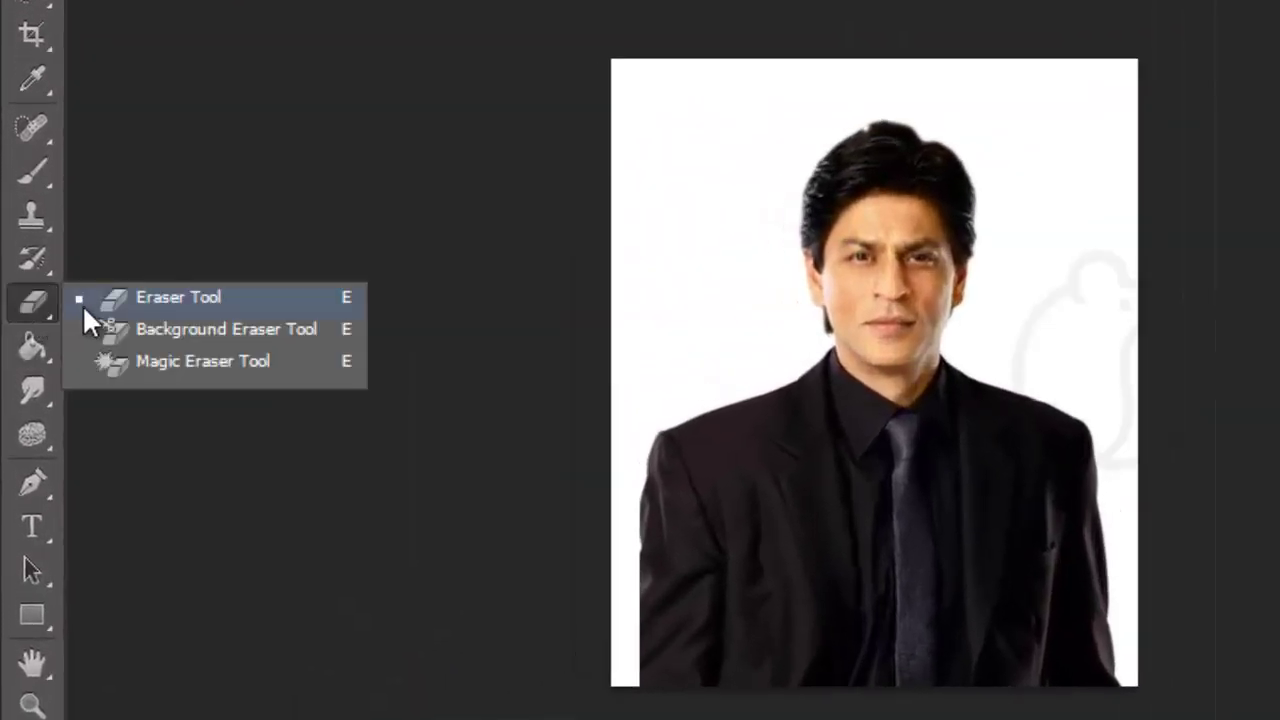
click(150, 362)
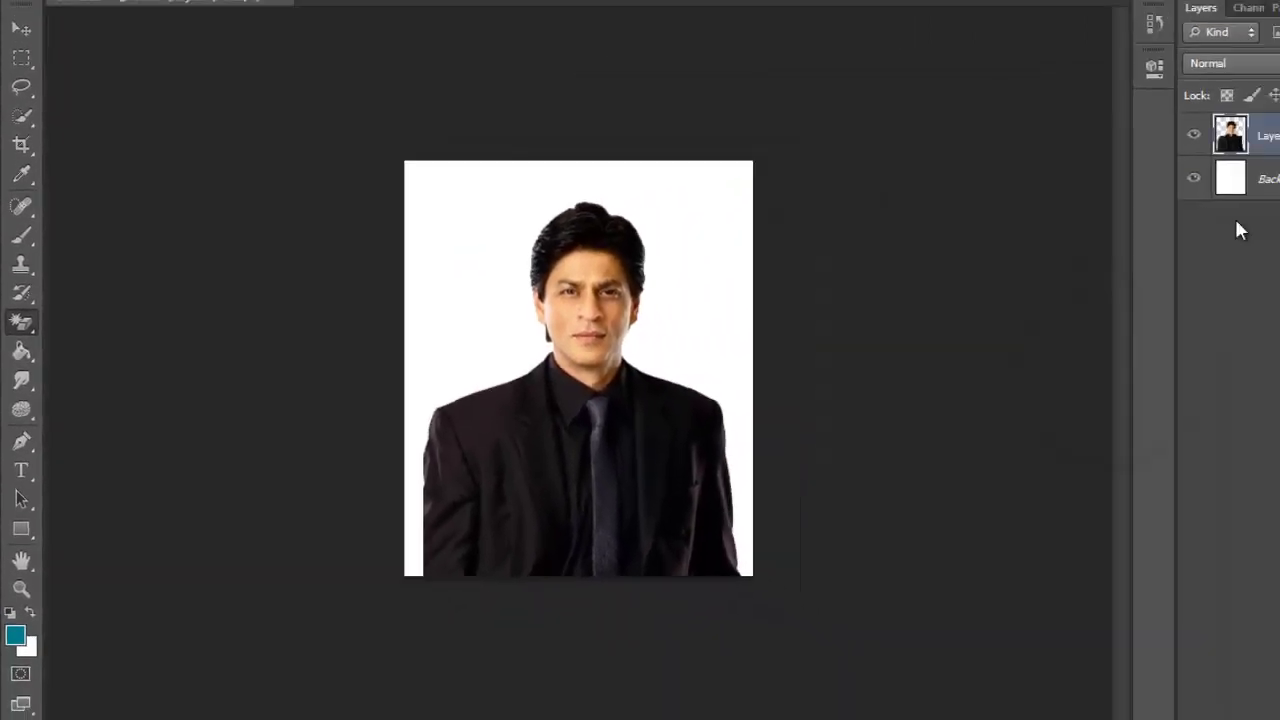
click(1193, 178)
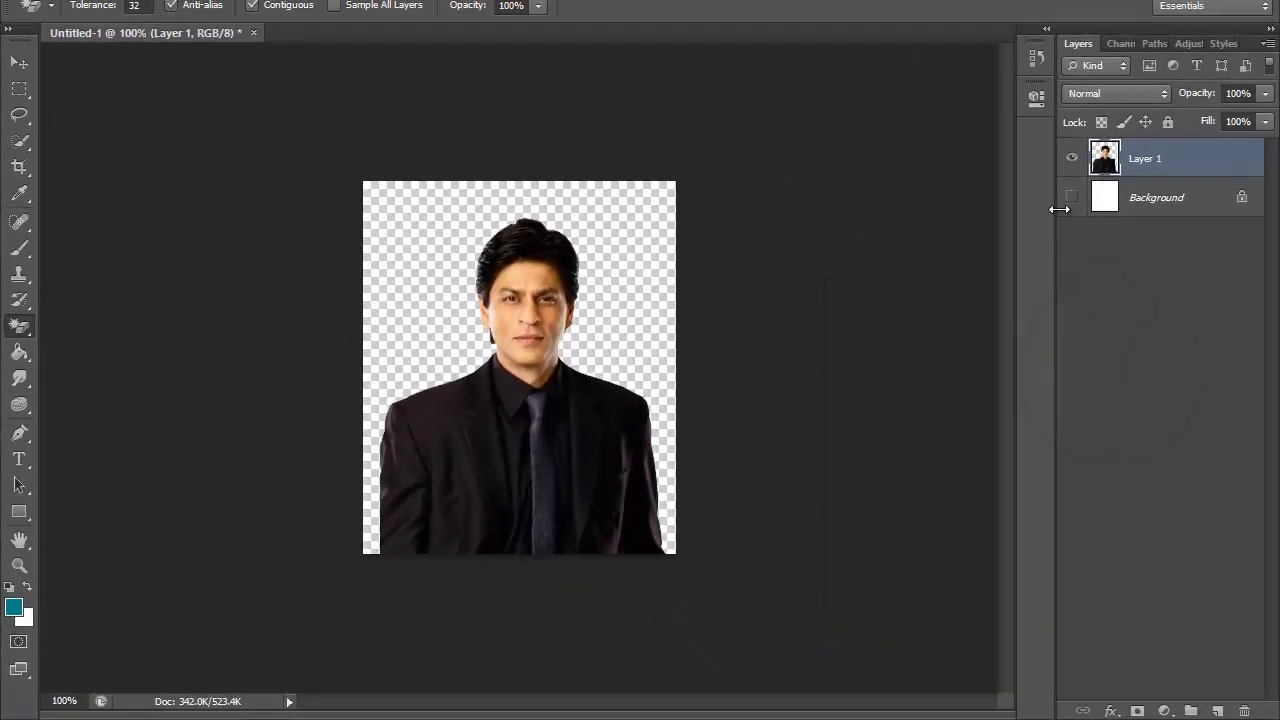
click(1071, 197)
click(1071, 197)
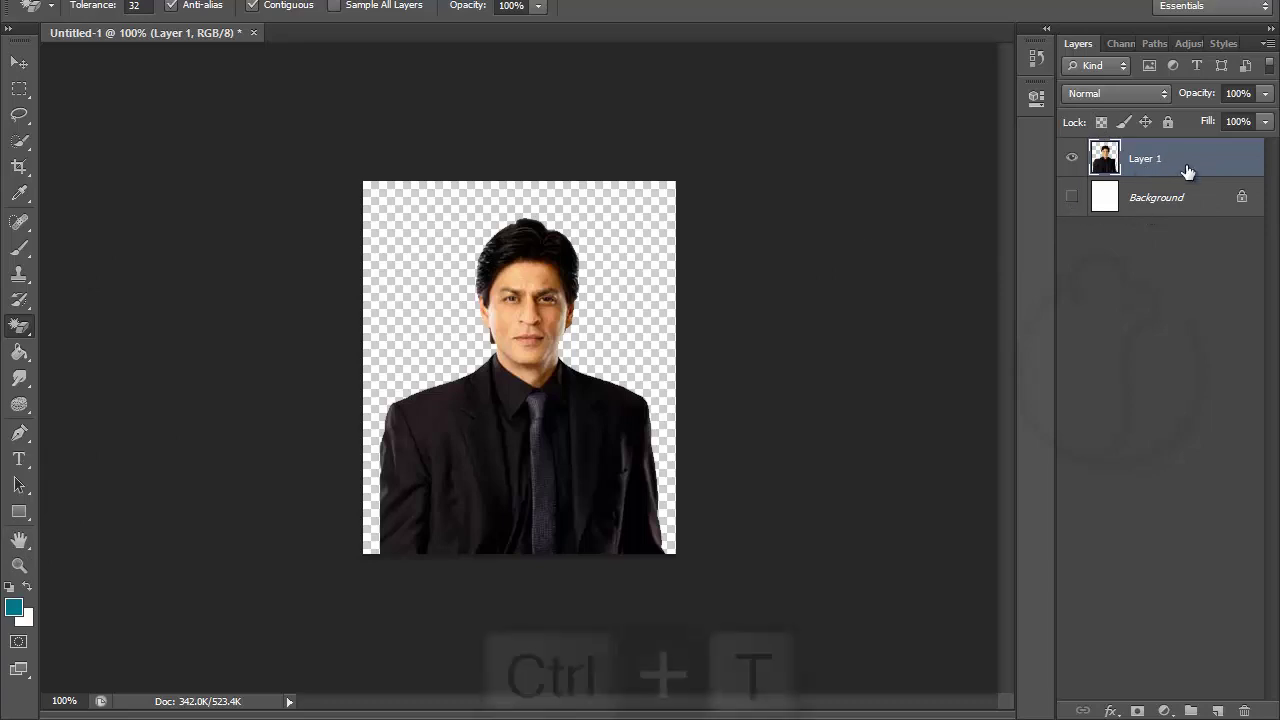
- Scale the Layer 1 portrait proportionally to about 131.59% and move it lower on the canvas
key(ctrl+t)
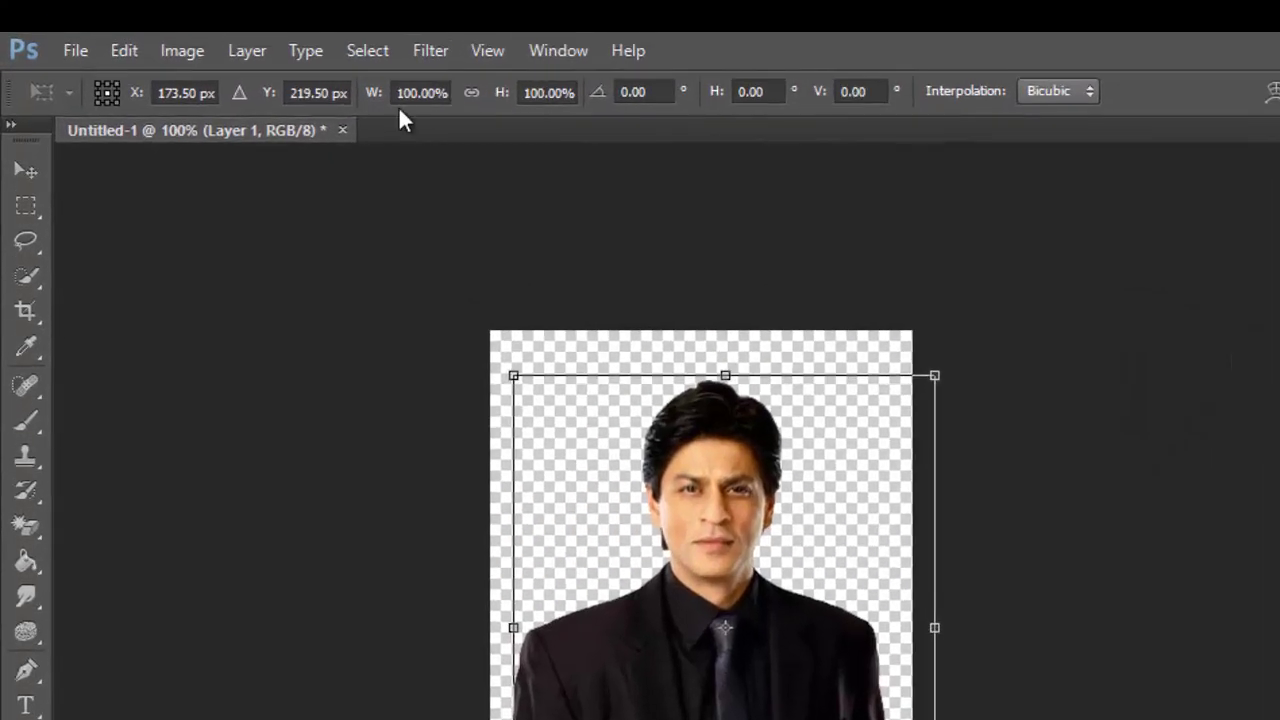
click(471, 93)
drag(937, 374, 1035, 272)
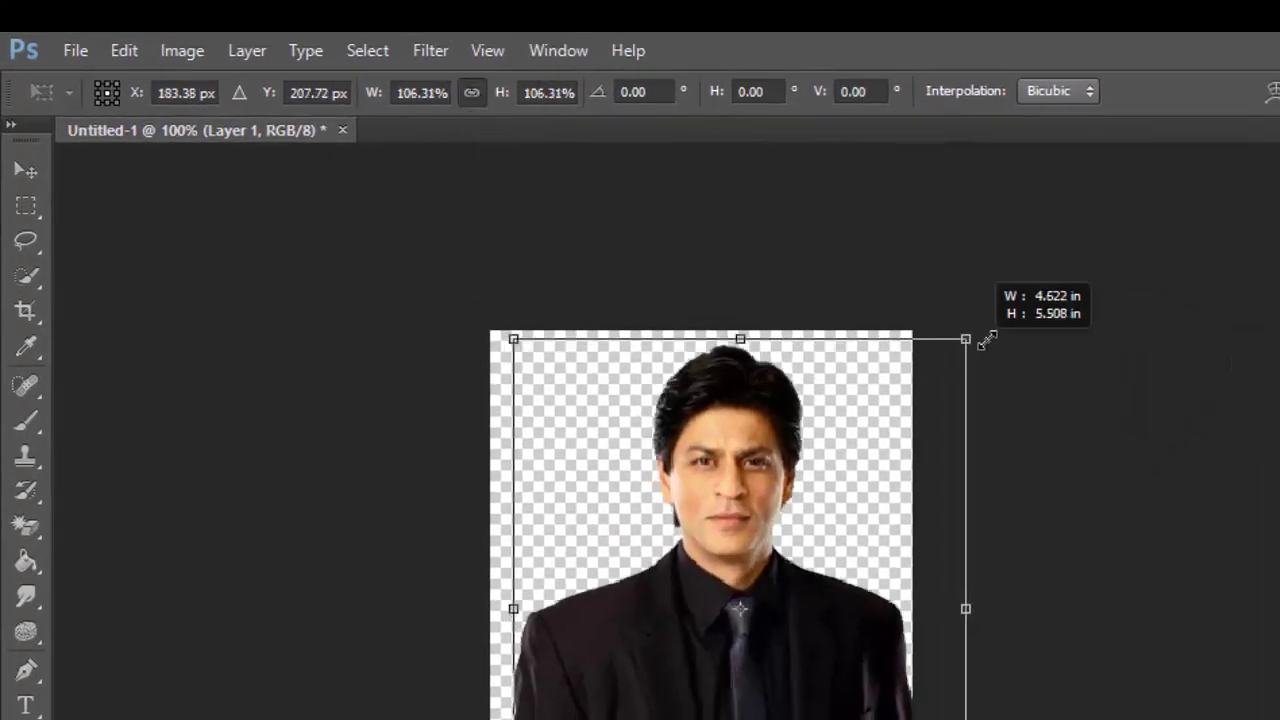
drag(476, 537, 466, 537)
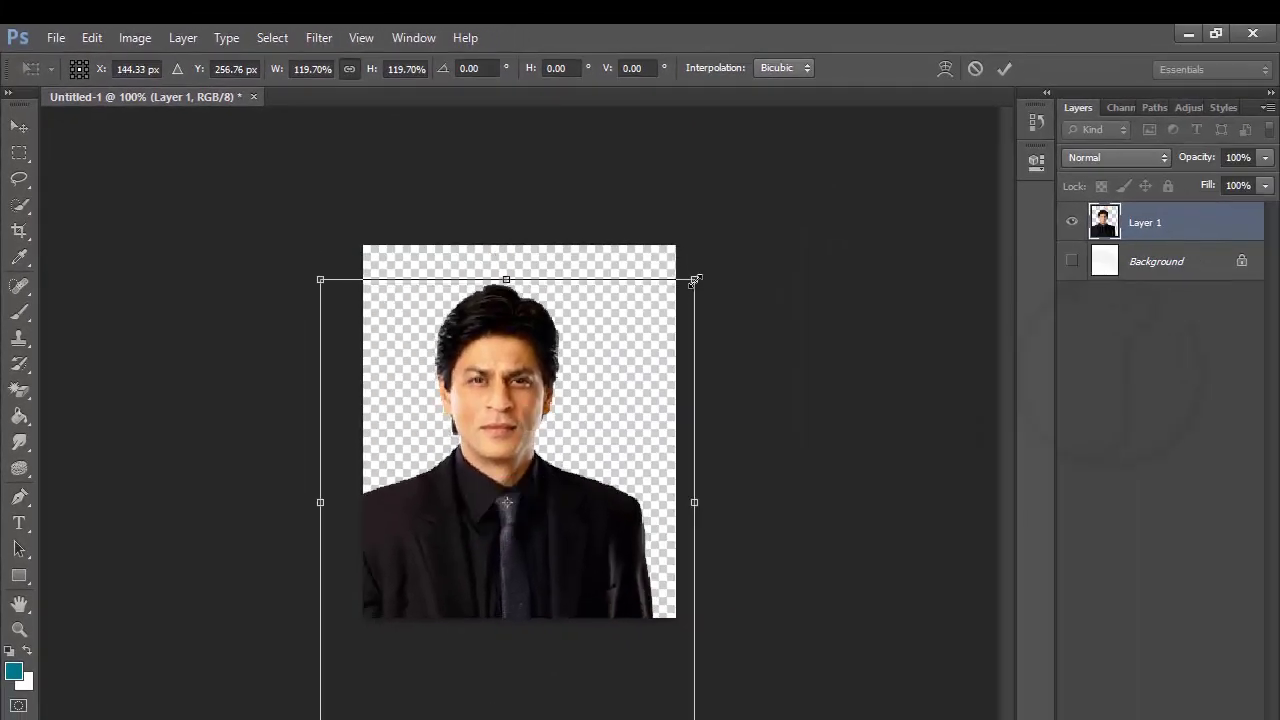
drag(695, 281, 735, 234)
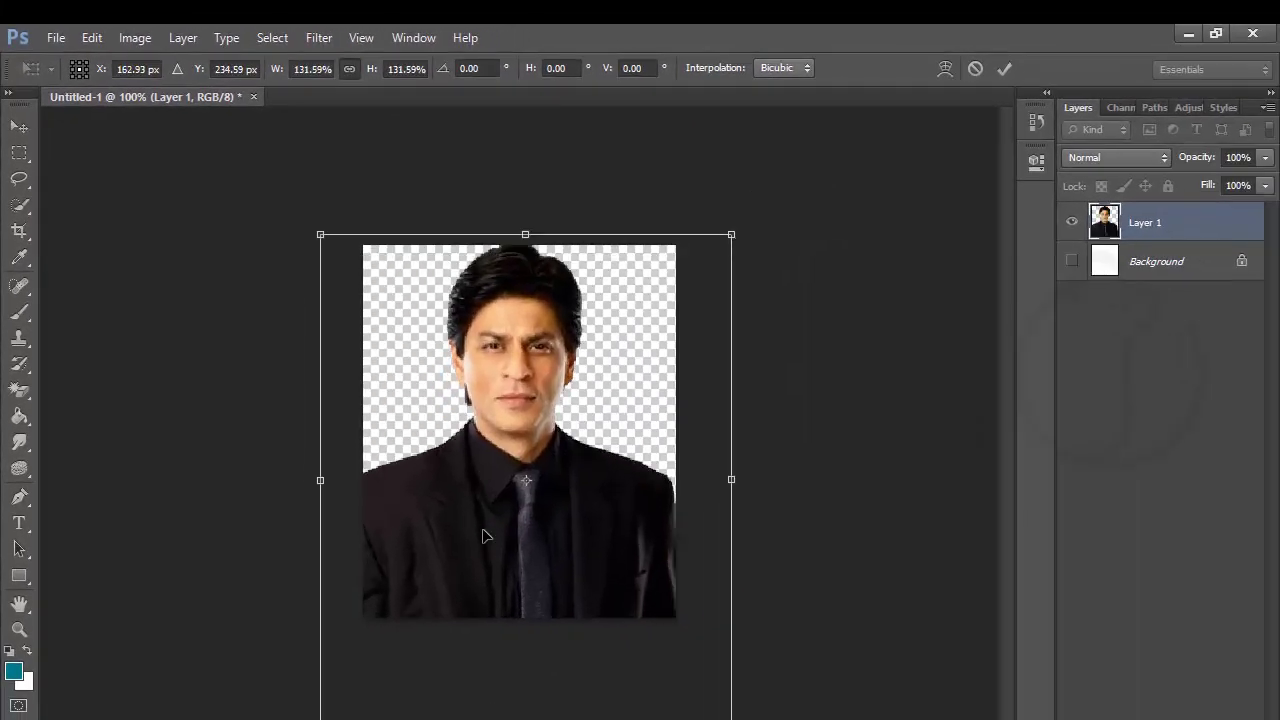
drag(485, 528, 488, 574)
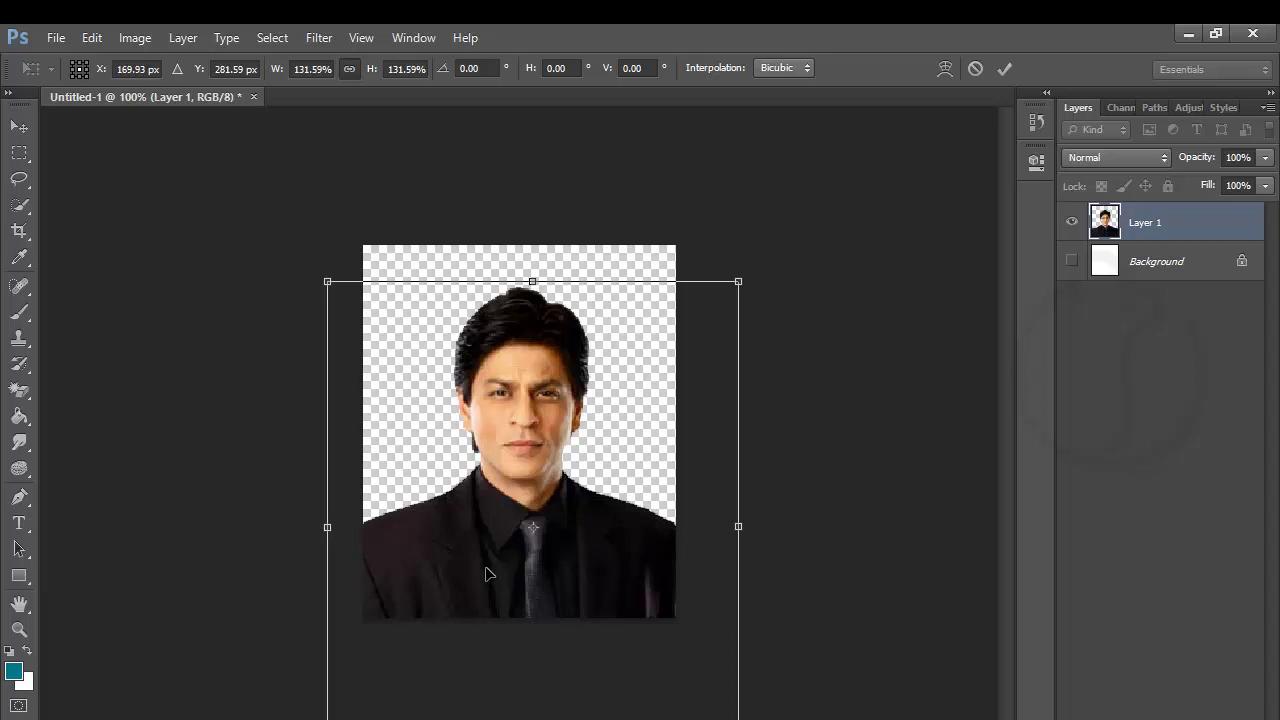
key(Return)
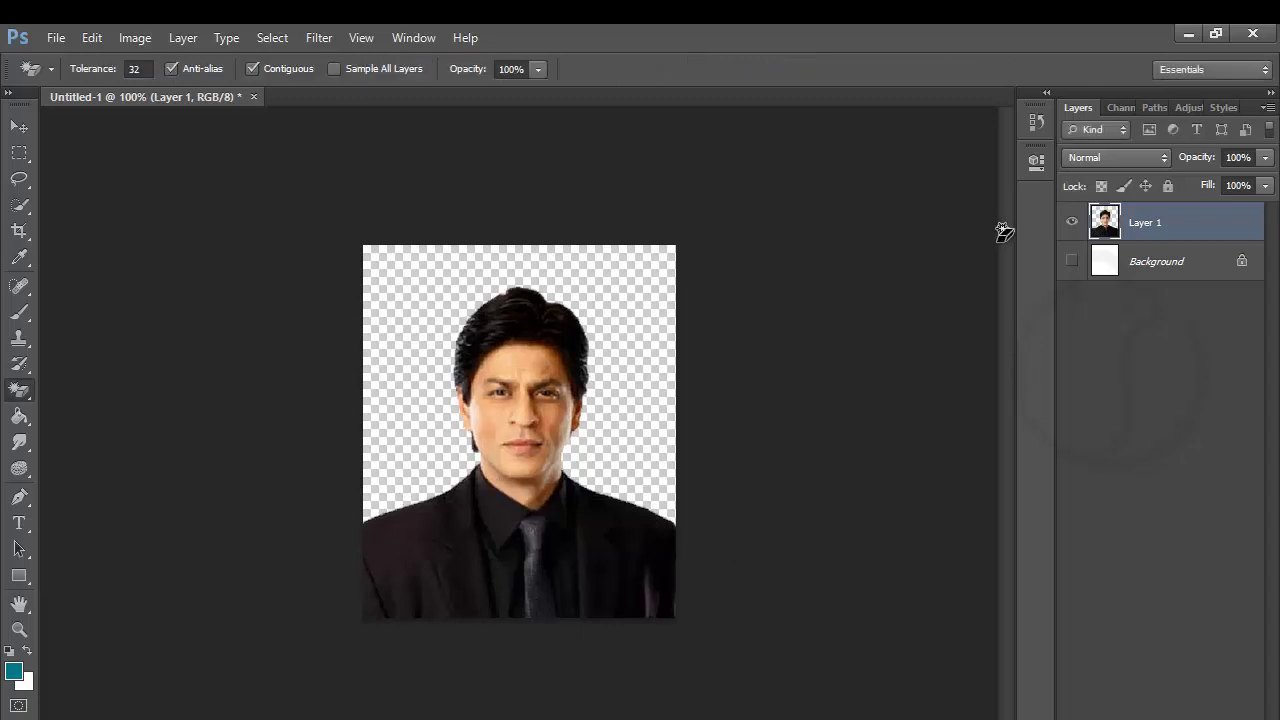
- Show and select the white Background layer, and set the foreground colour to light blue #7e8bef
click(1071, 262)
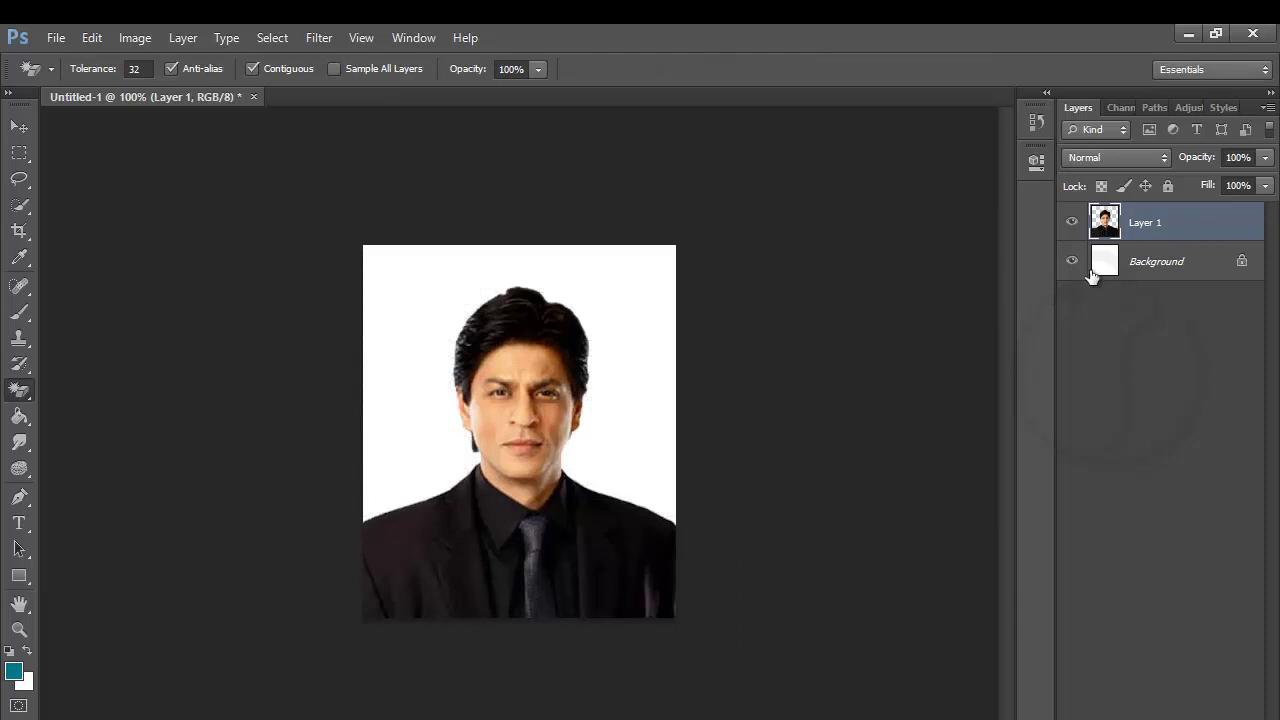
click(1165, 266)
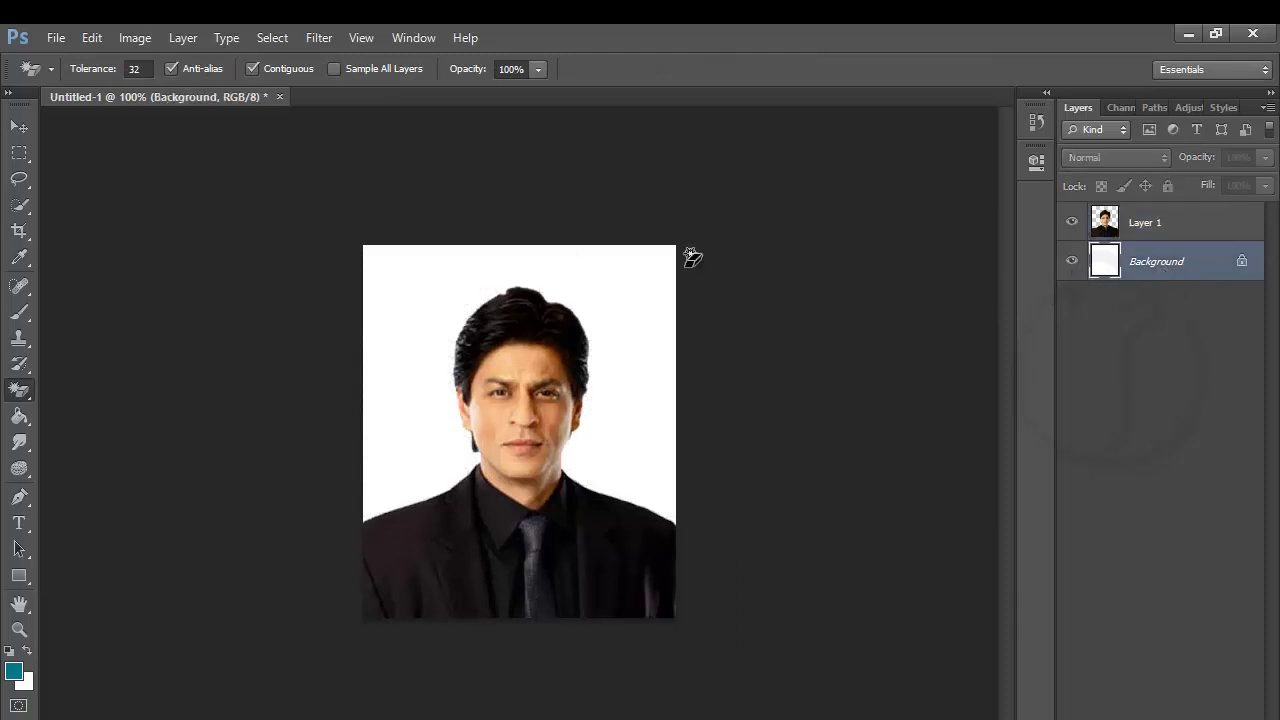
click(12, 674)
click(772, 468)
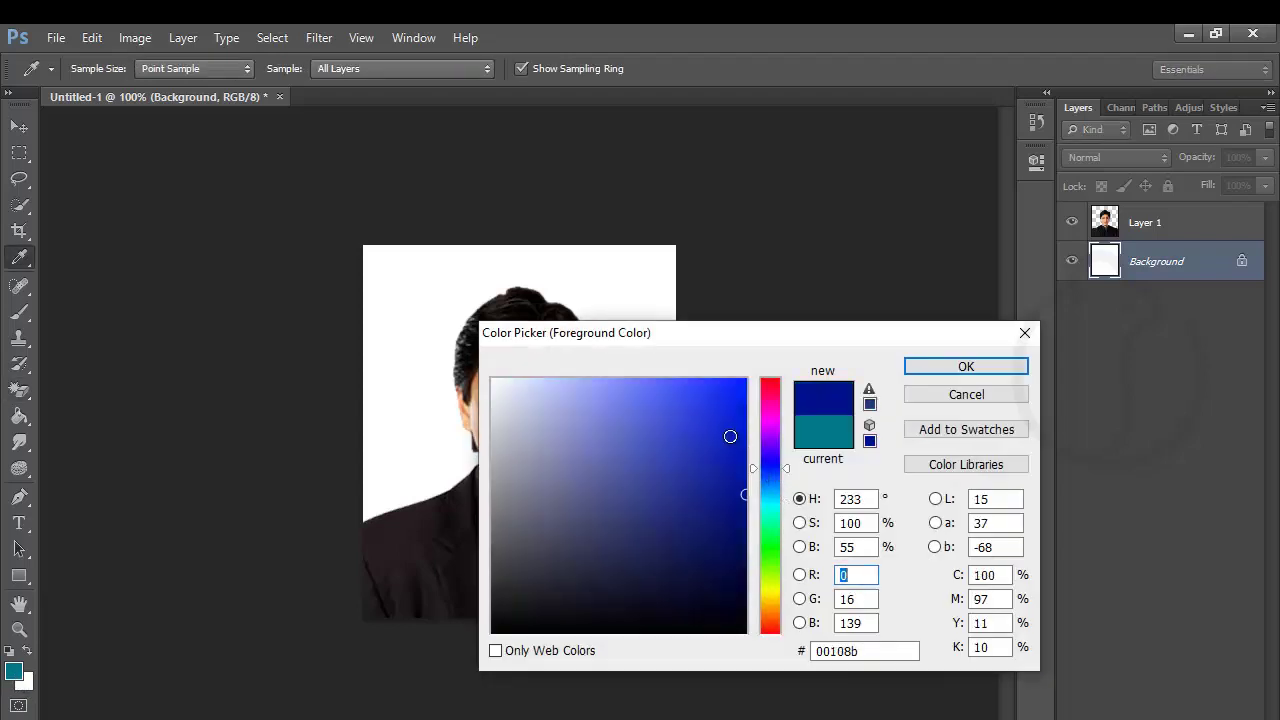
drag(730, 436, 612, 394)
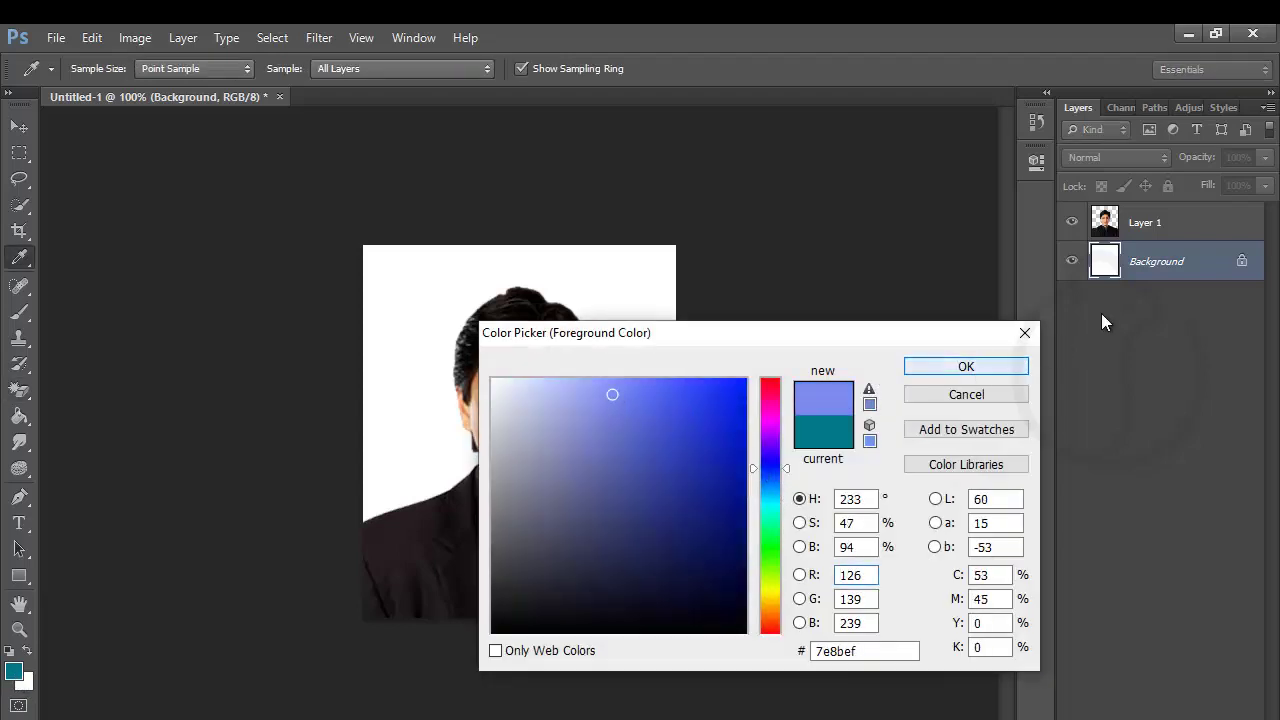
key(Return)
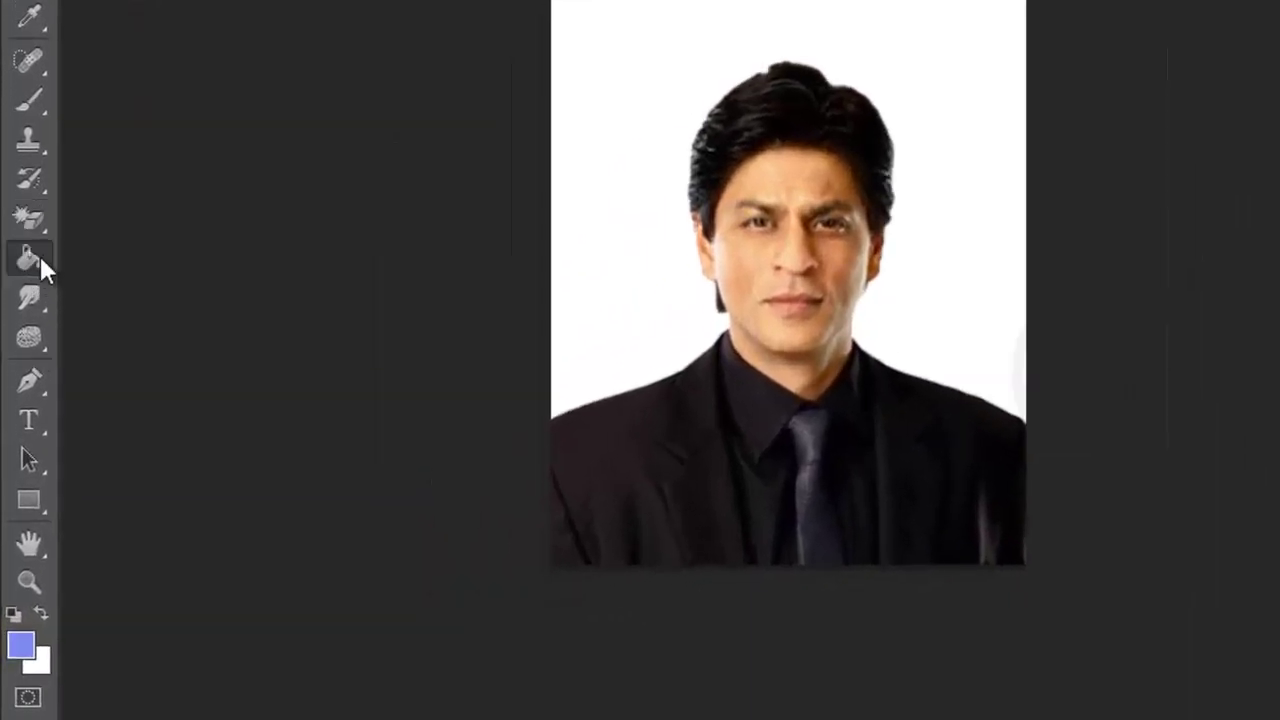
- Fill the white background with light blue using the Paint Bucket tool
right_click(40, 256)
click(136, 285)
click(614, 66)
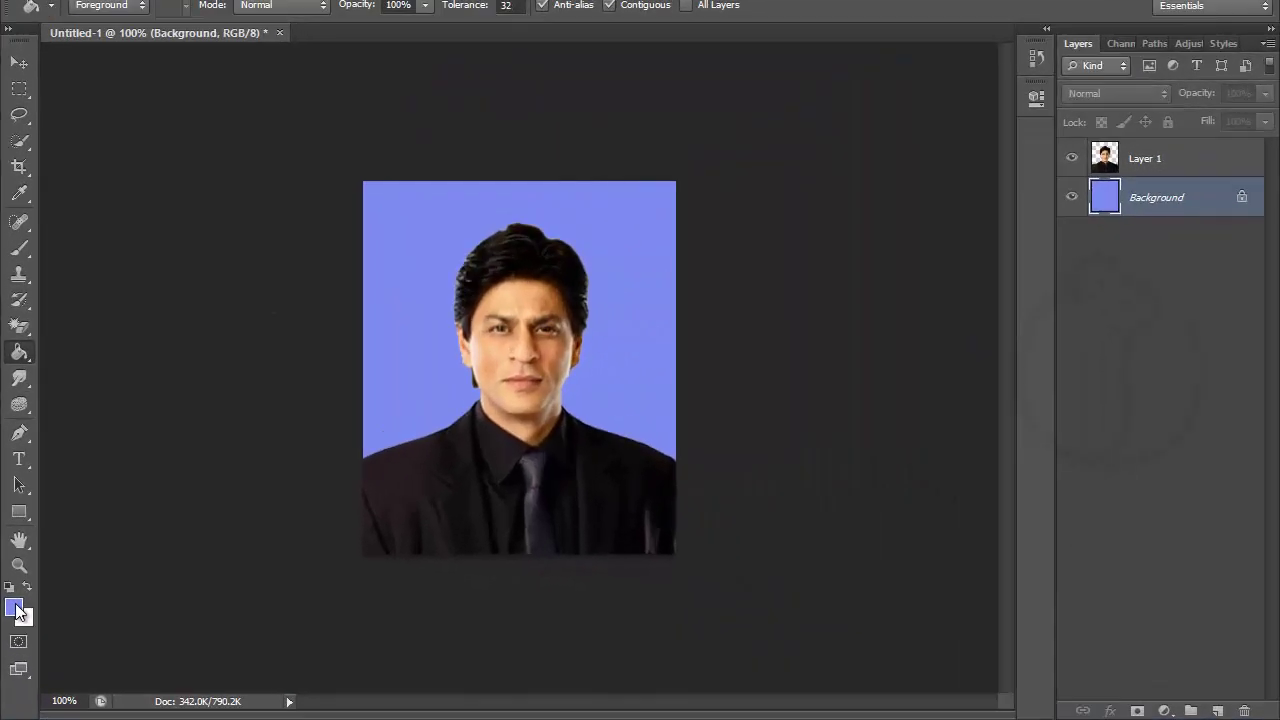
- Refill the background with a pink foreground colour, then reselect Layer 1
click(16, 607)
click(768, 335)
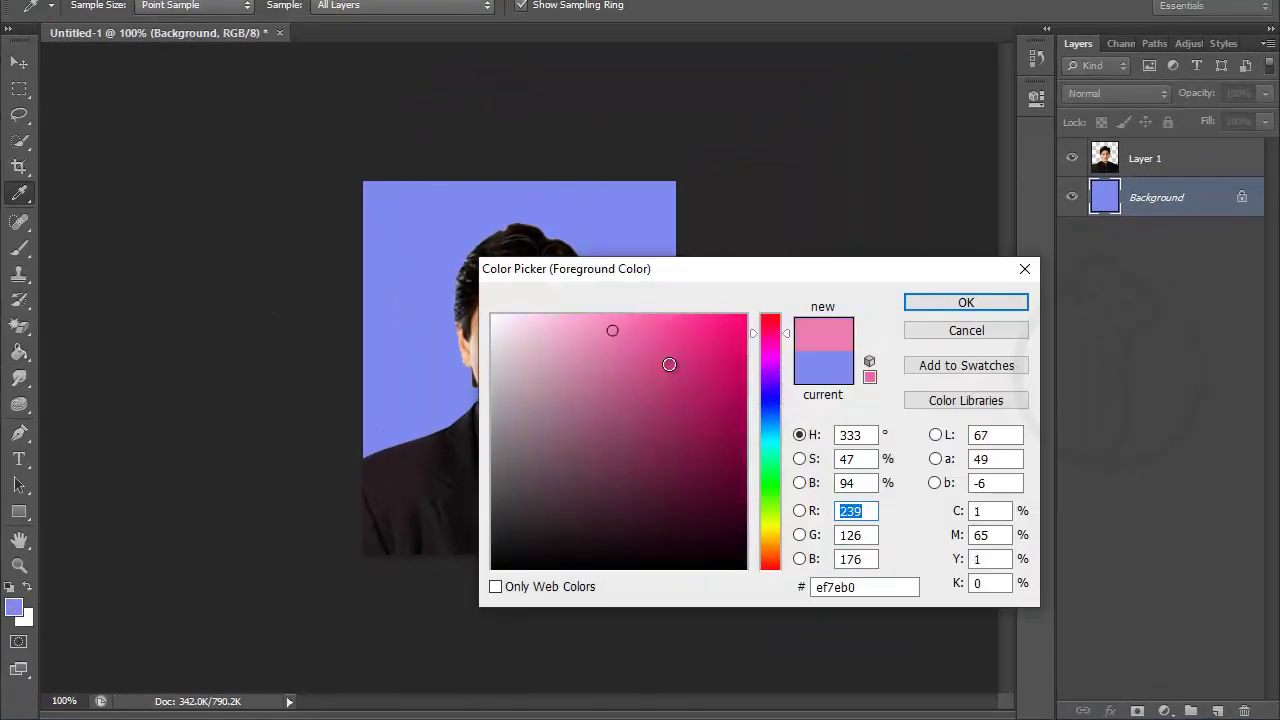
click(661, 361)
click(966, 302)
click(395, 238)
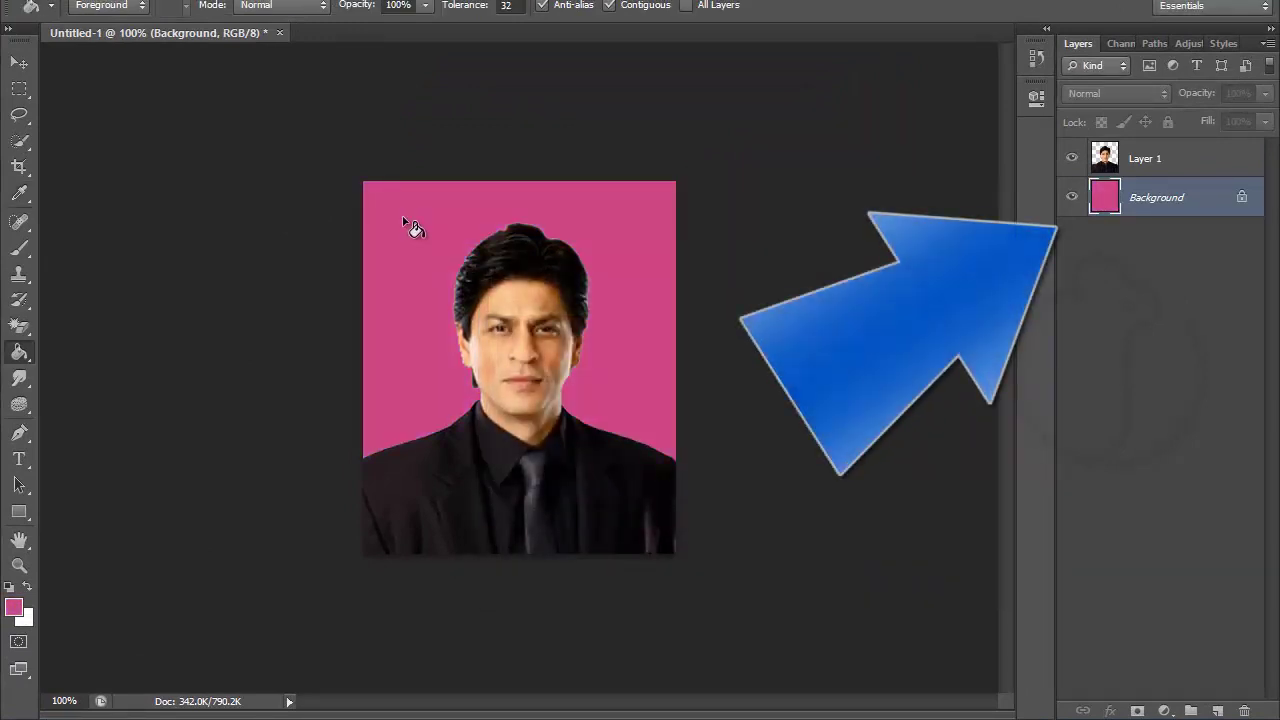
click(1172, 167)
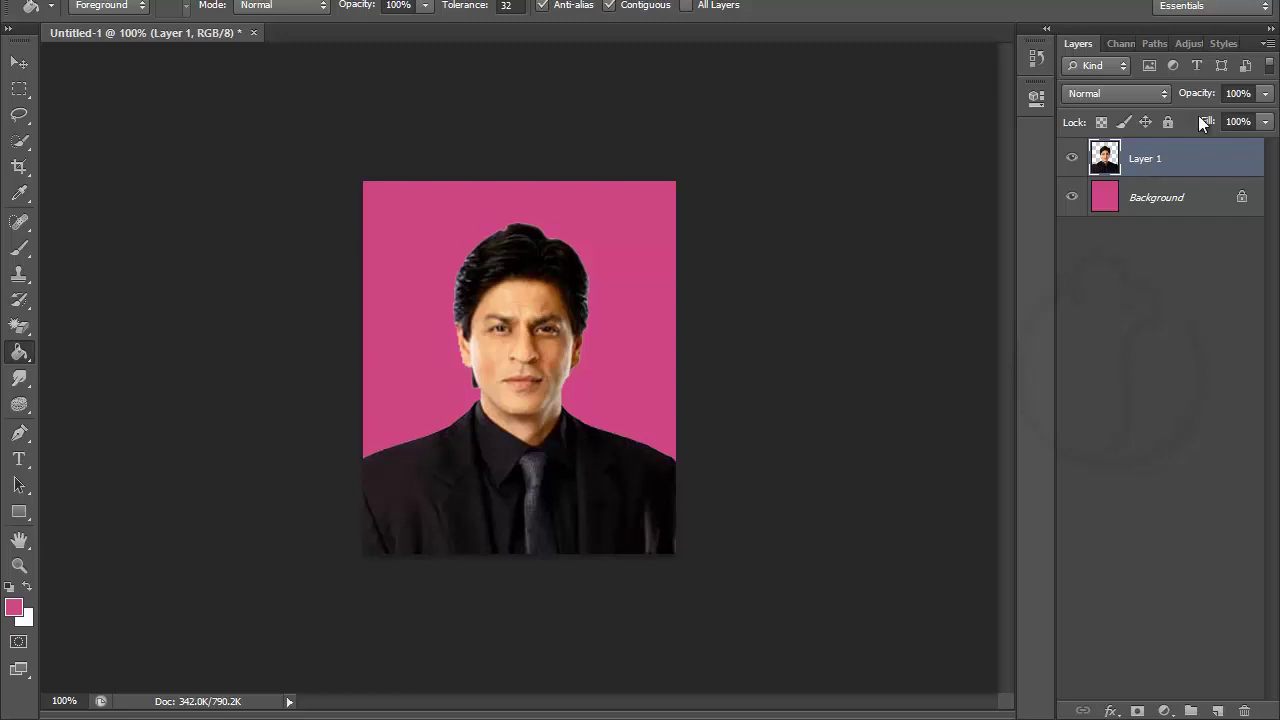
click(1140, 203)
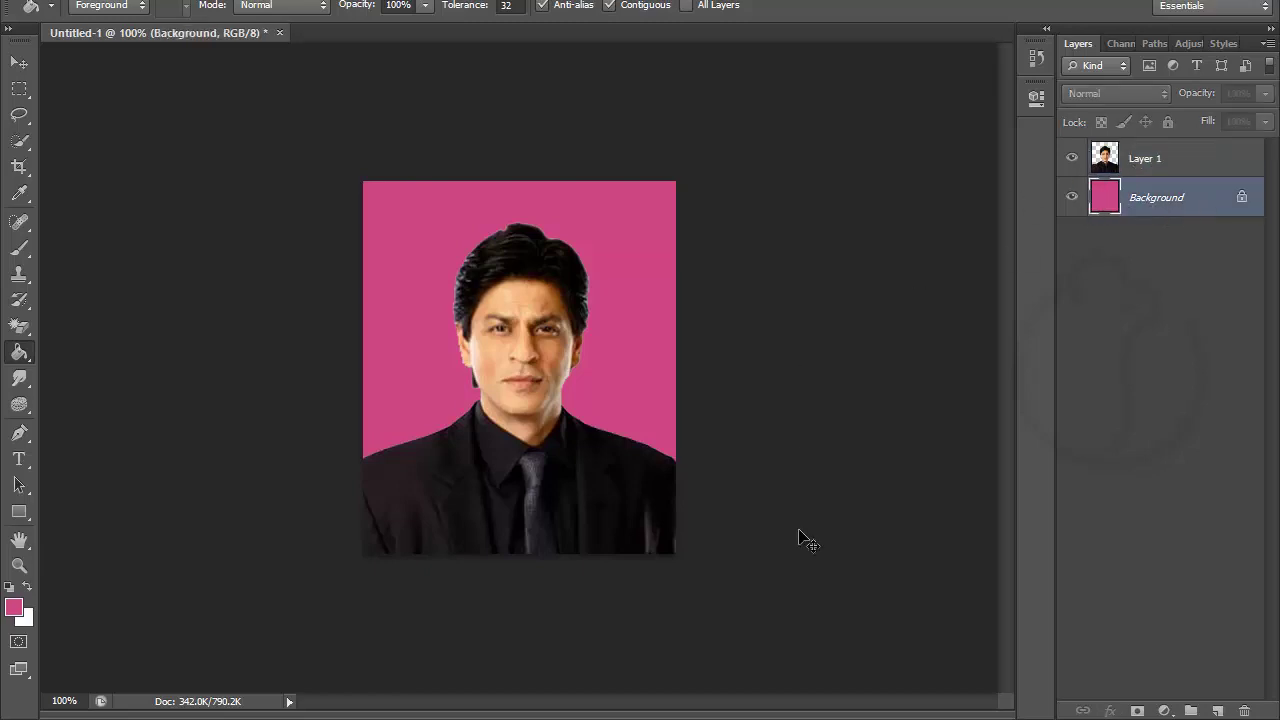
key(ctrl+u)
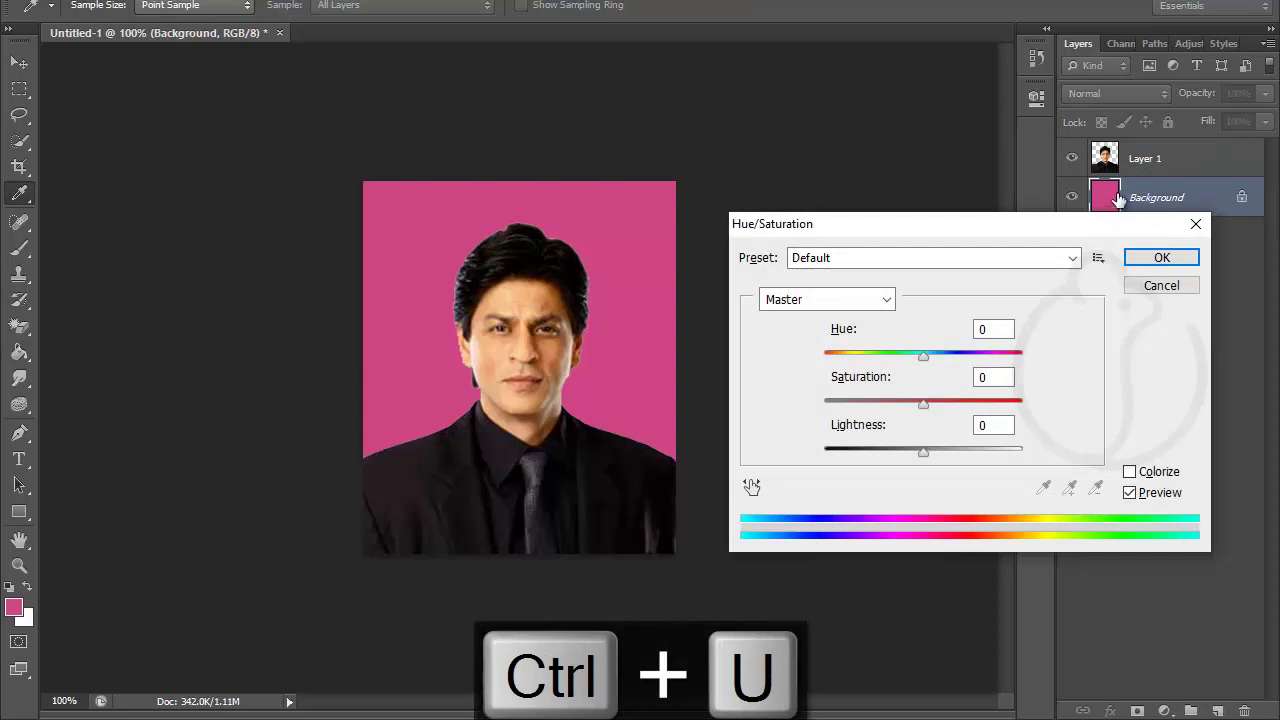
mouse_move(923, 357)
mouse_down()
mouse_move(983, 358)
mouse_move(877, 363)
mouse_move(1052, 372)
mouse_move(857, 362)
mouse_move(1014, 377)
mouse_move(890, 381)
mouse_move(1000, 380)
mouse_move(918, 386)
mouse_up()
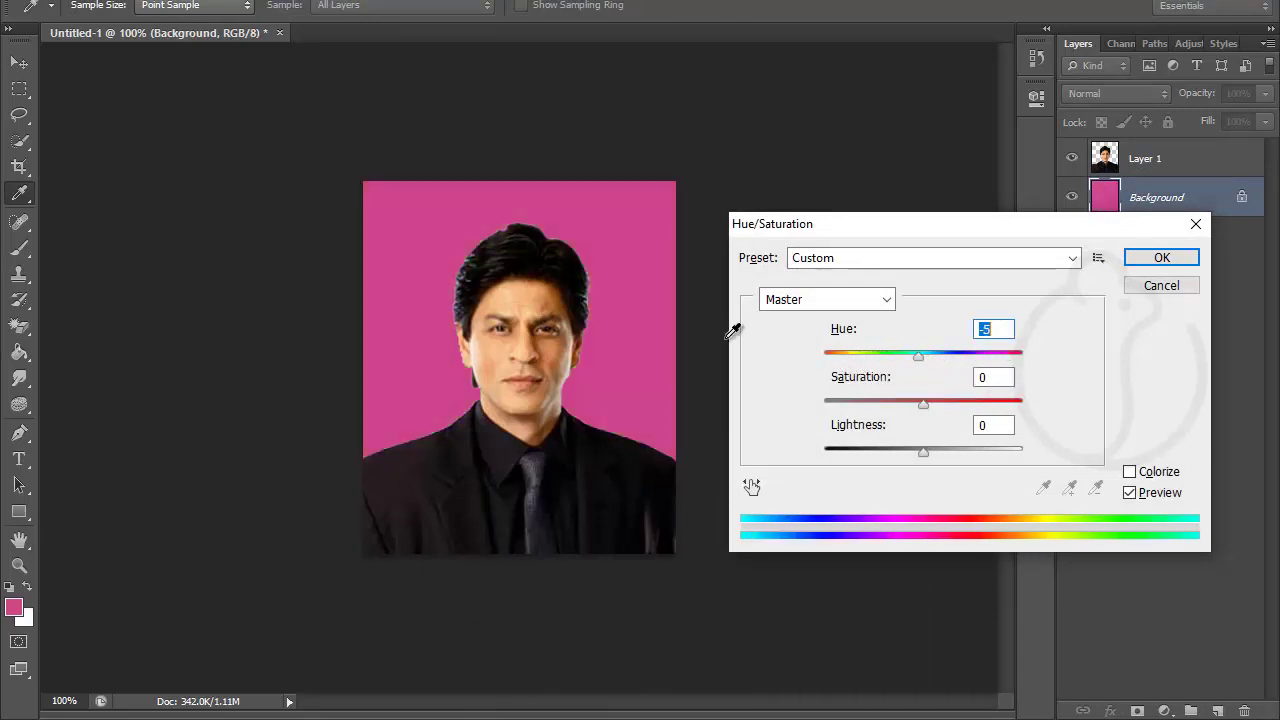
click(1155, 289)
key(g)
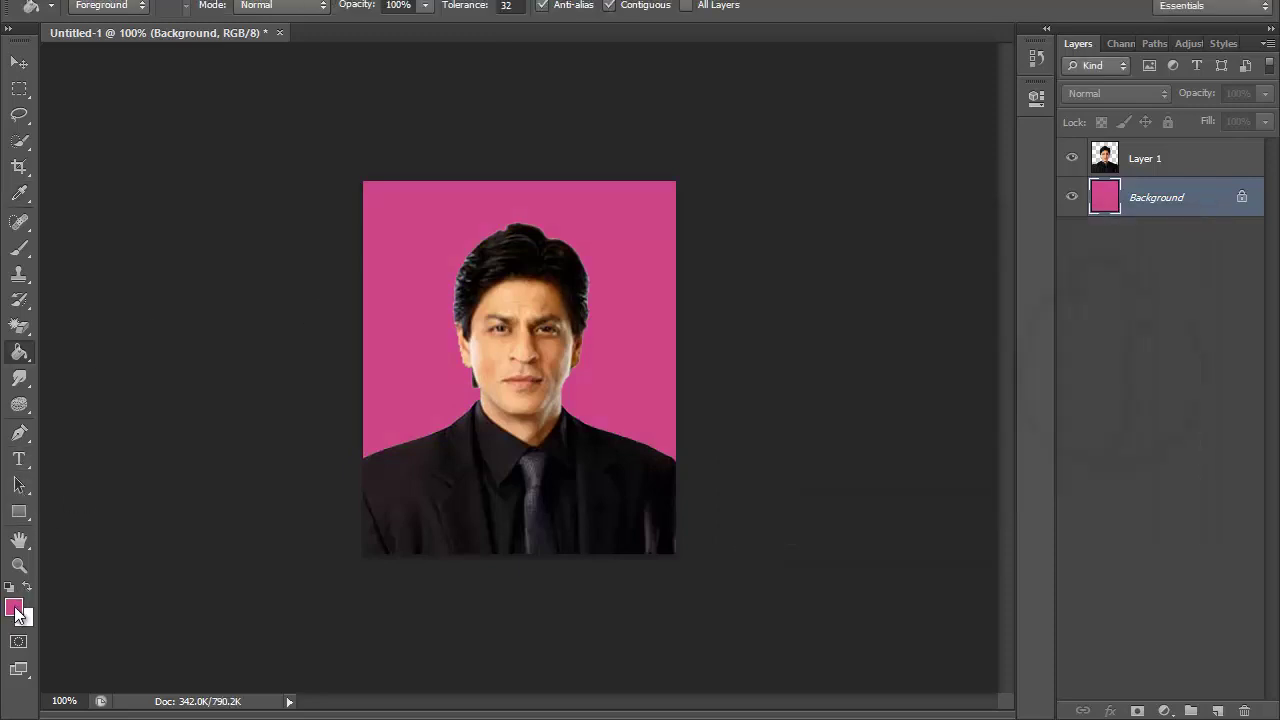
click(14, 607)
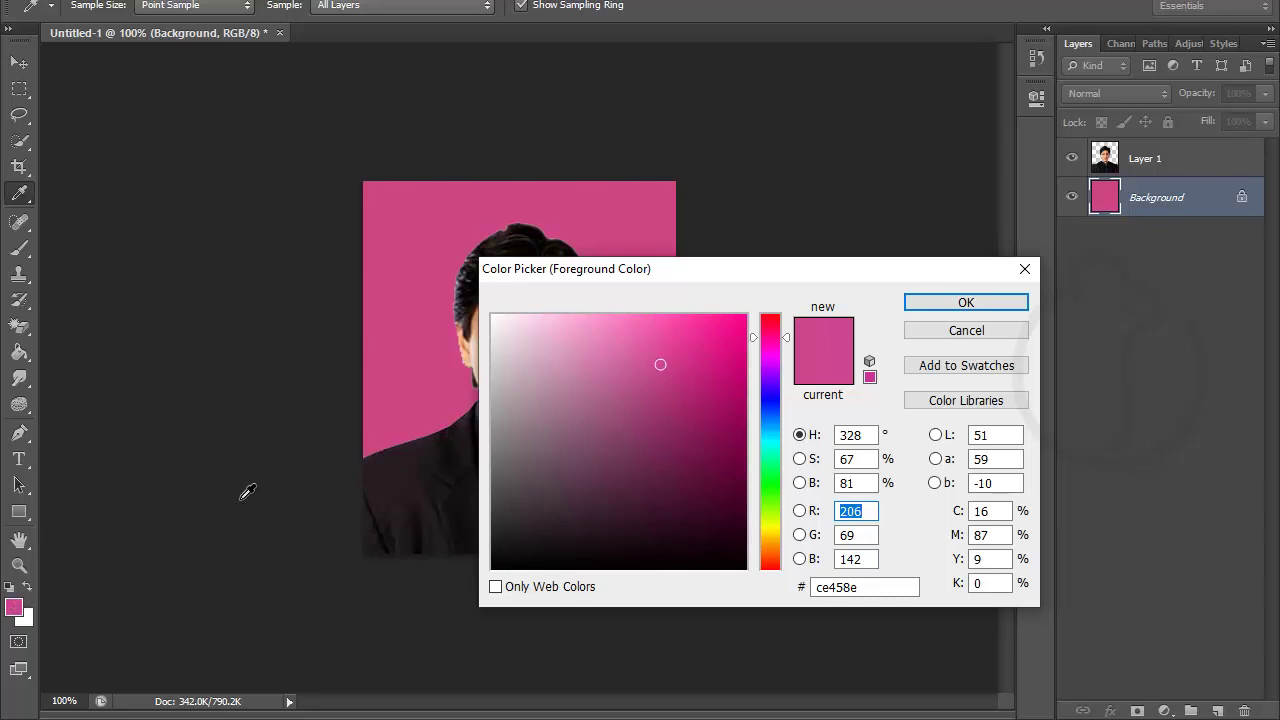
key(Return)
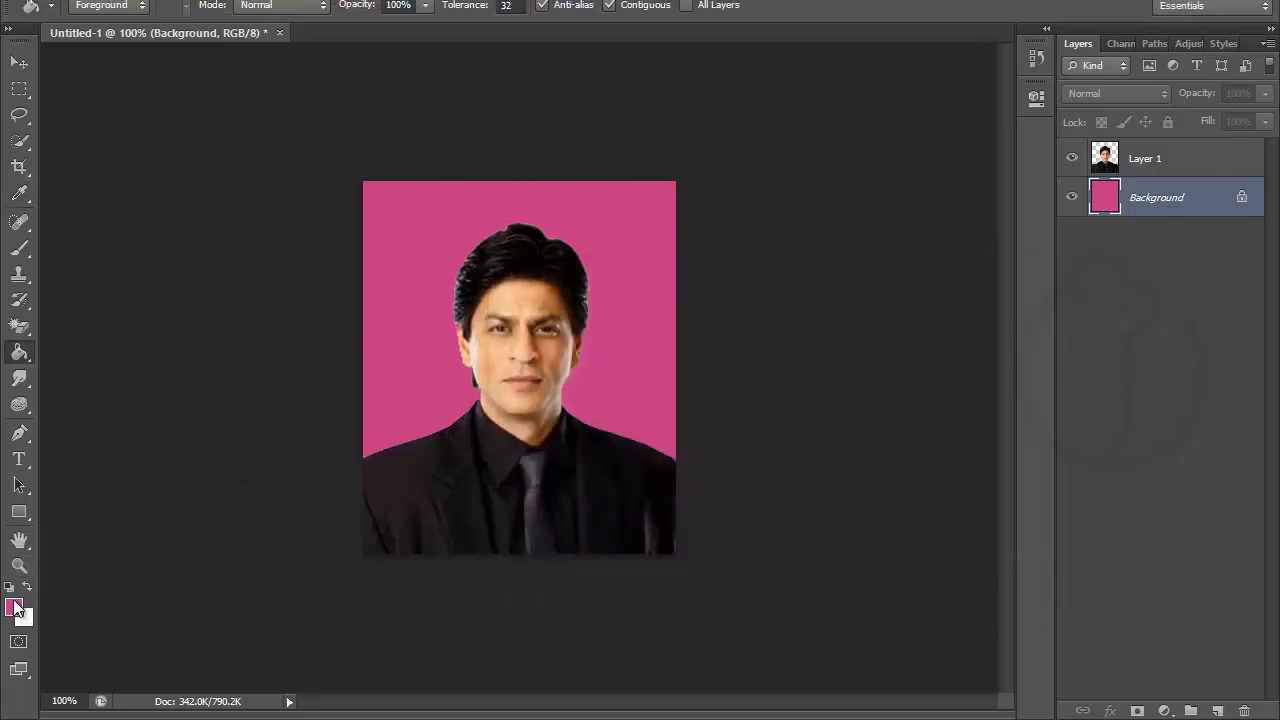
click(14, 607)
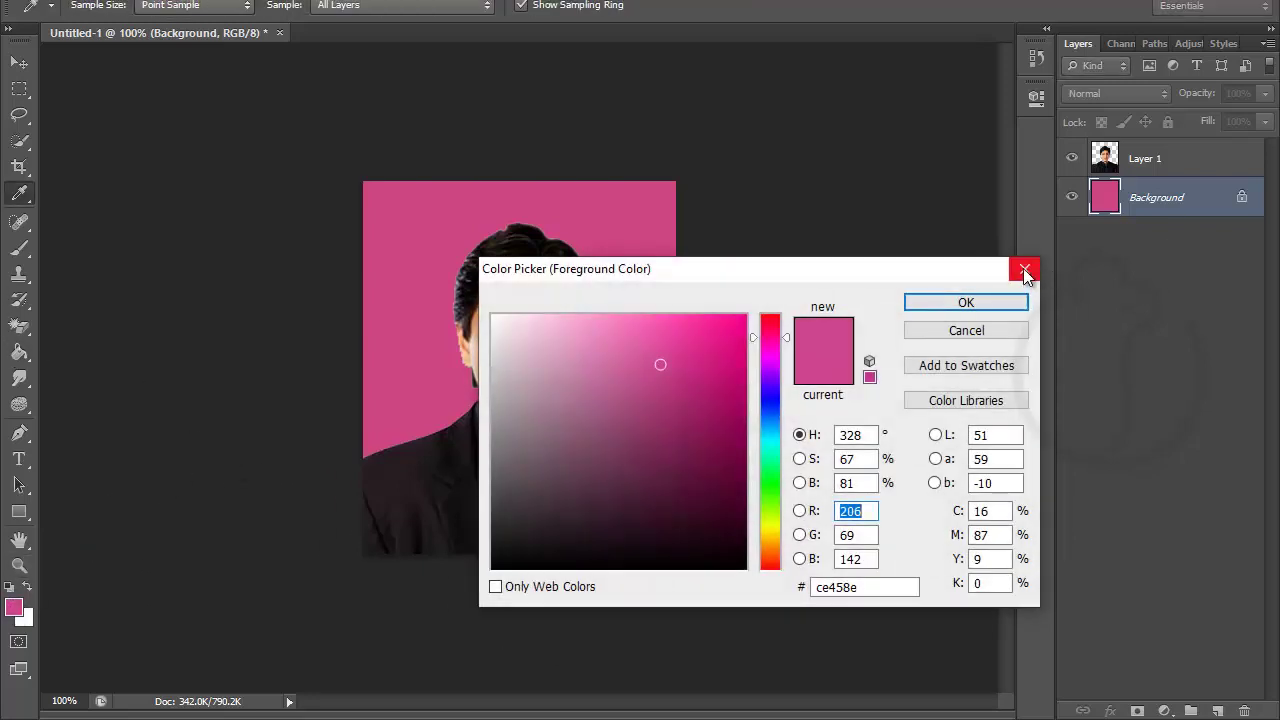
click(1023, 268)
right_click(24, 196)
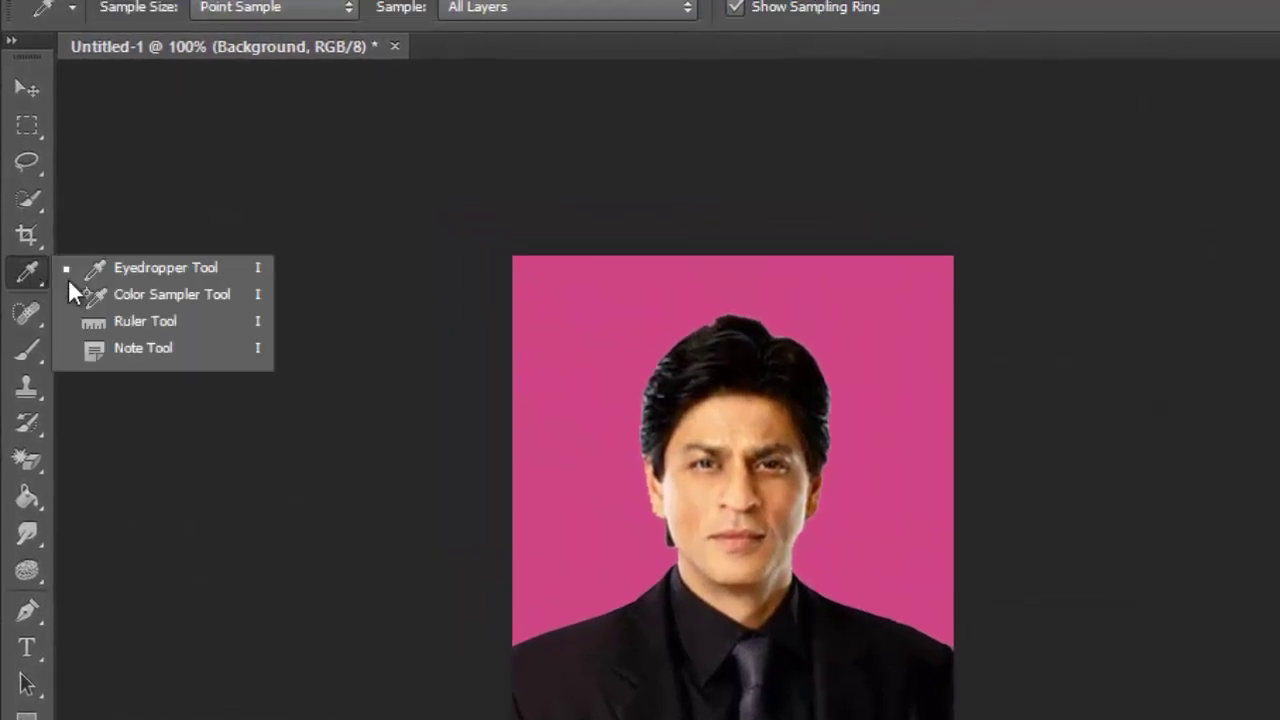
- Sample a tan-brown skin tone from the face and fill the Background with it
click(160, 268)
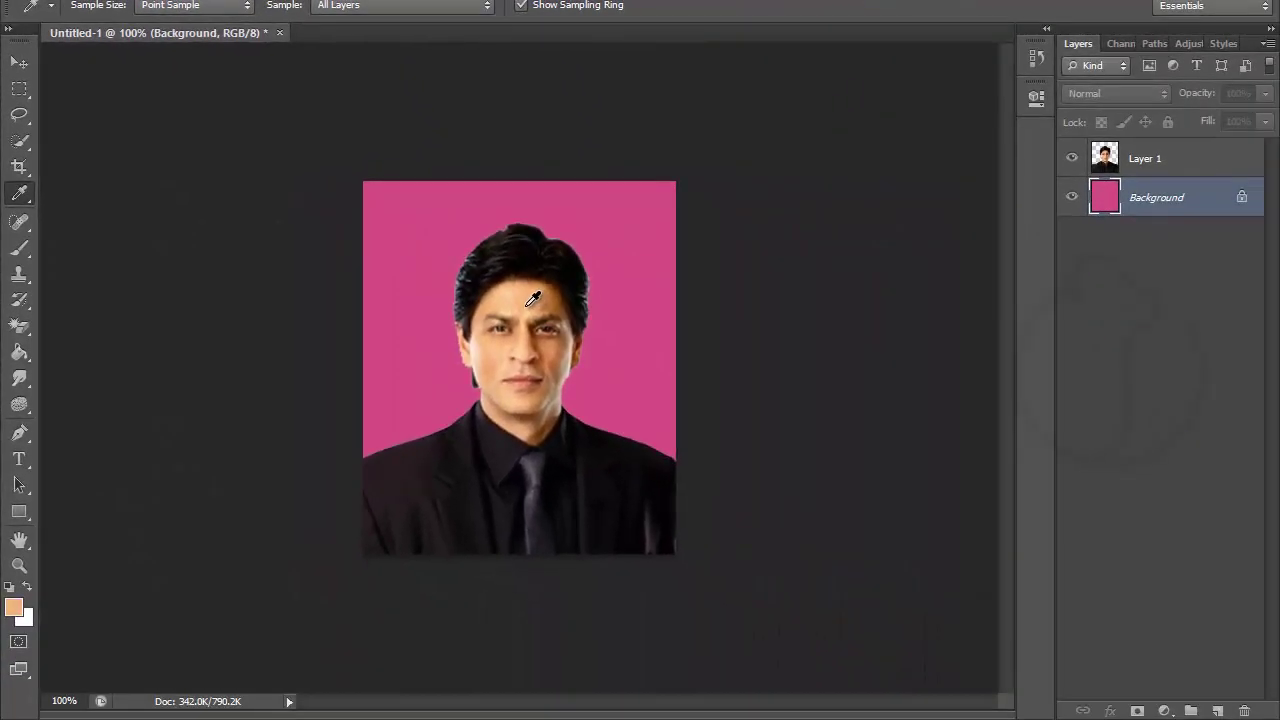
drag(532, 298, 557, 343)
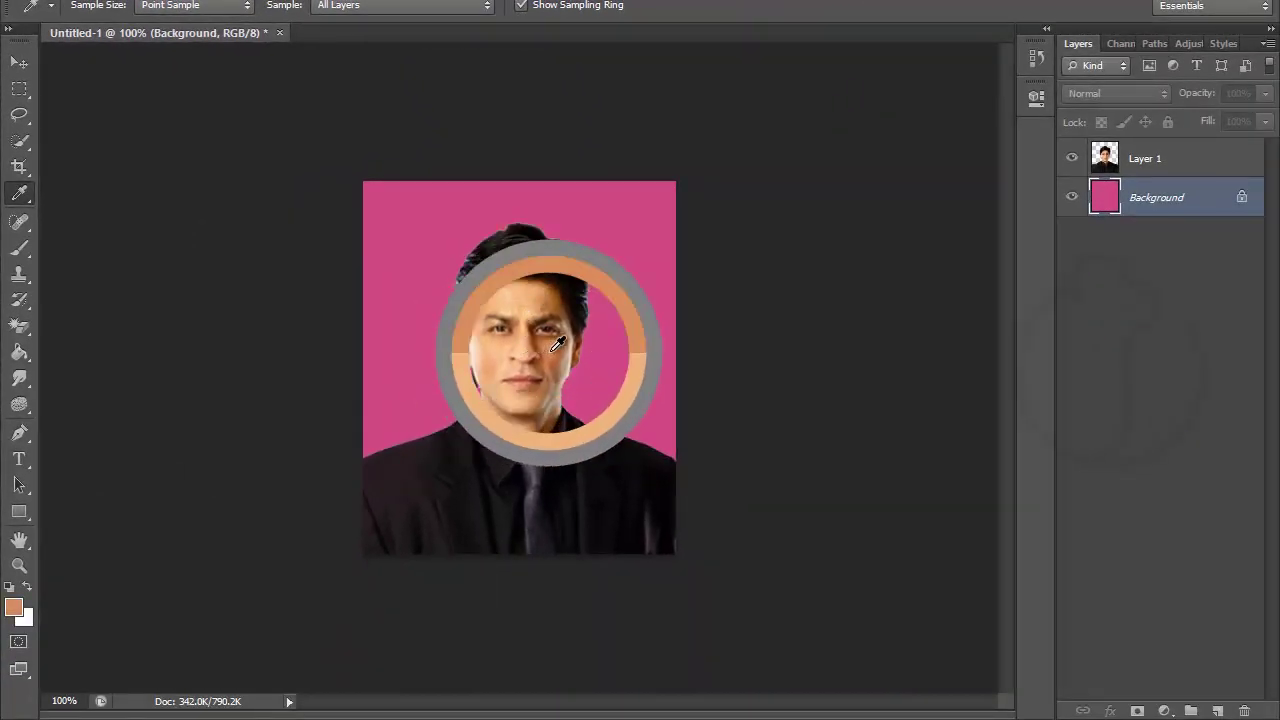
drag(557, 343, 559, 364)
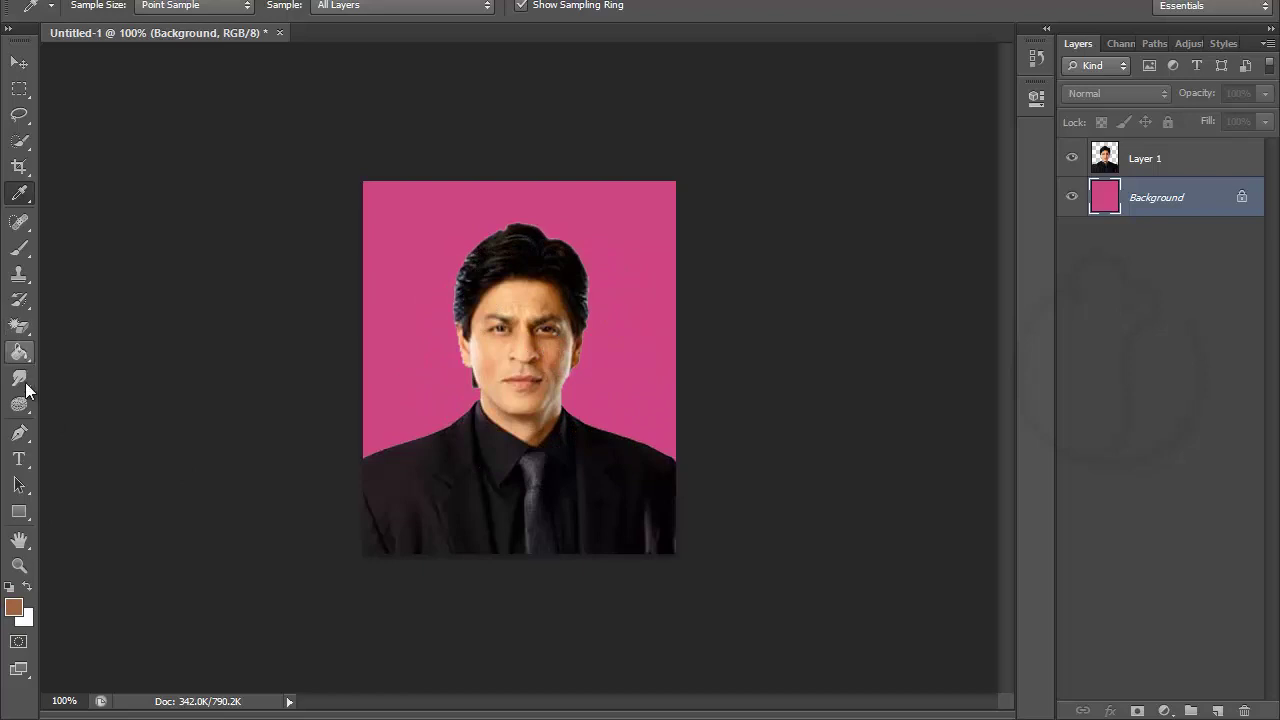
click(19, 352)
click(432, 216)
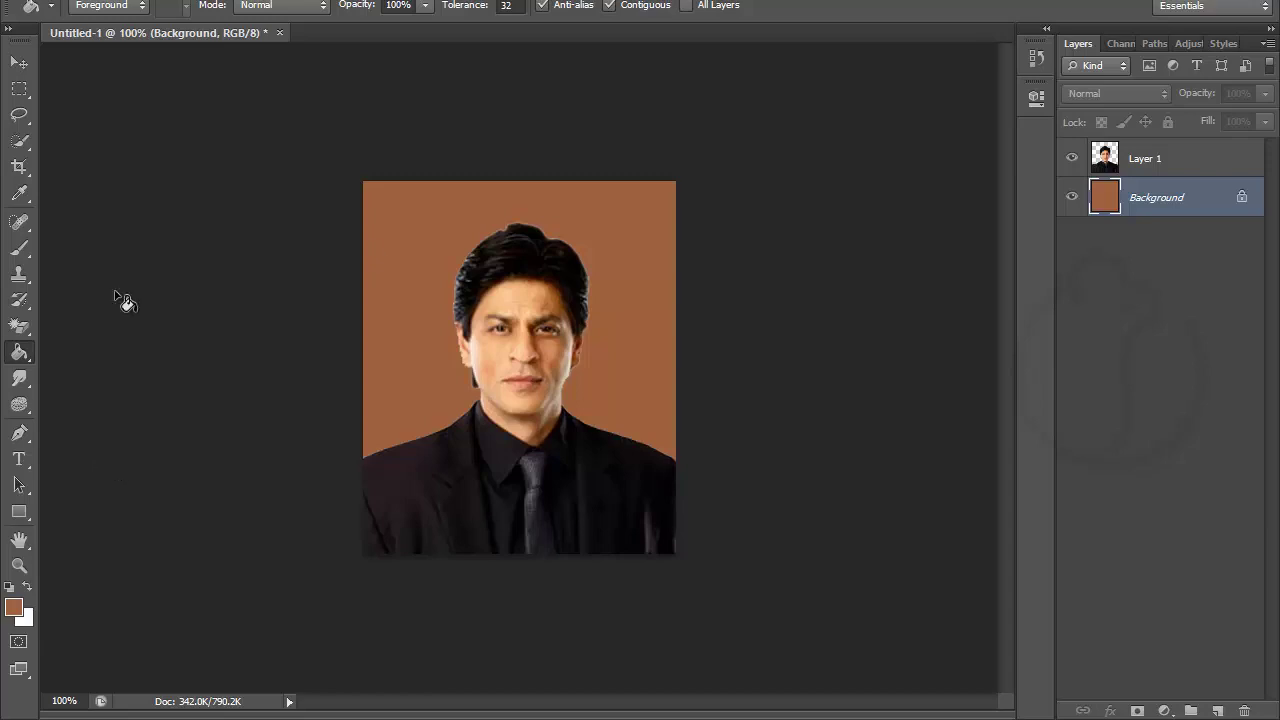
- Add a Color Balance layer above Layer 1 with midtones Cyan–Red -29 and Magenta–Green +4
click(1160, 160)
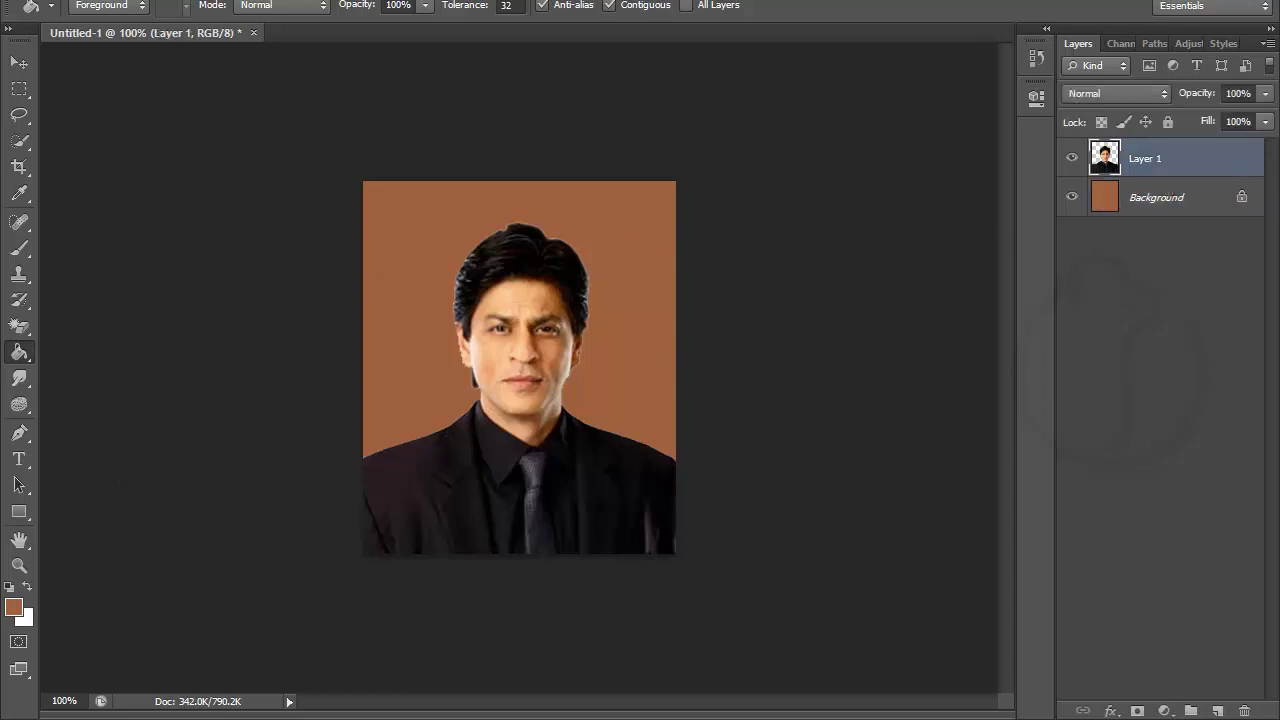
click(1164, 711)
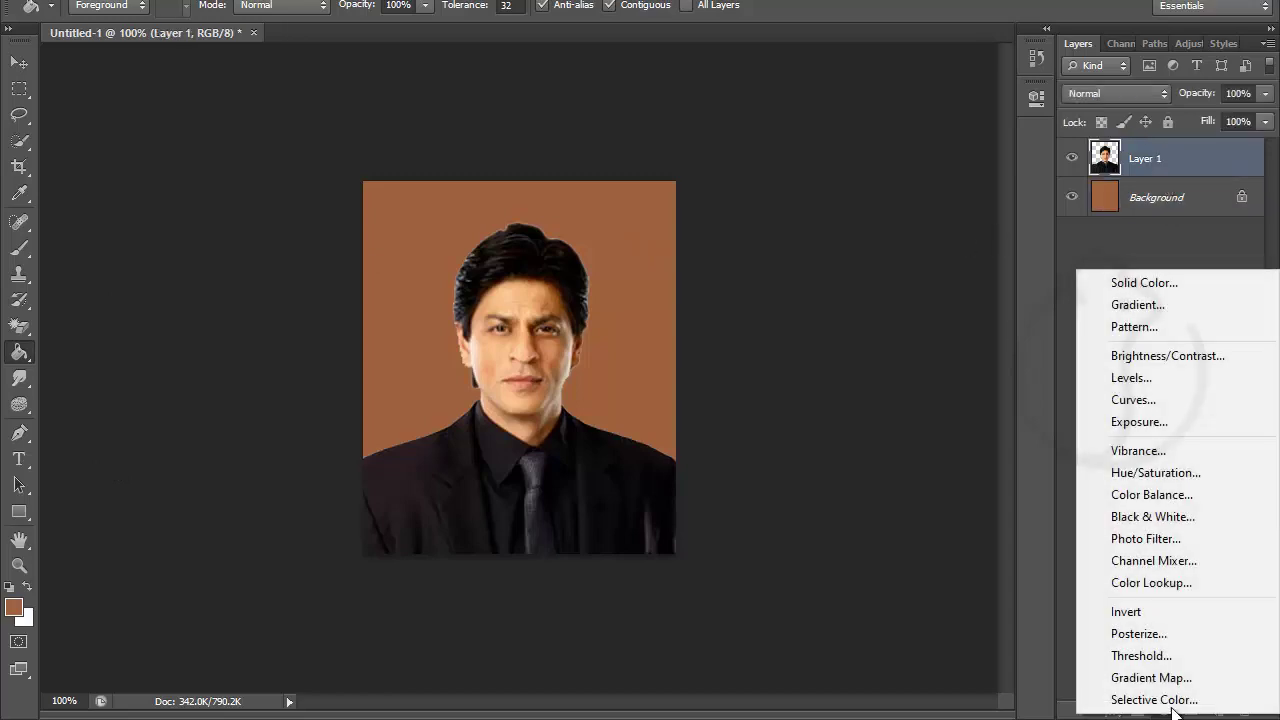
click(1183, 494)
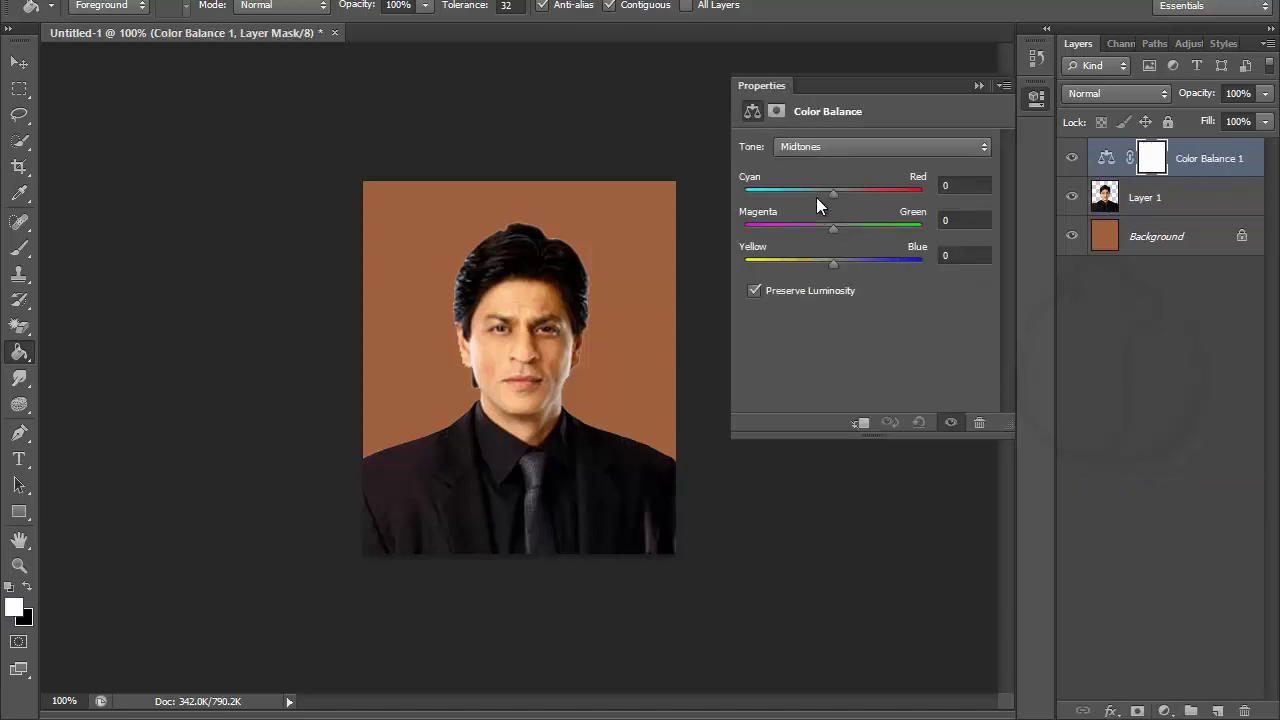
mouse_move(840, 196)
mouse_down()
mouse_move(918, 201)
mouse_move(807, 194)
mouse_move(898, 229)
mouse_move(816, 226)
mouse_move(840, 229)
mouse_up()
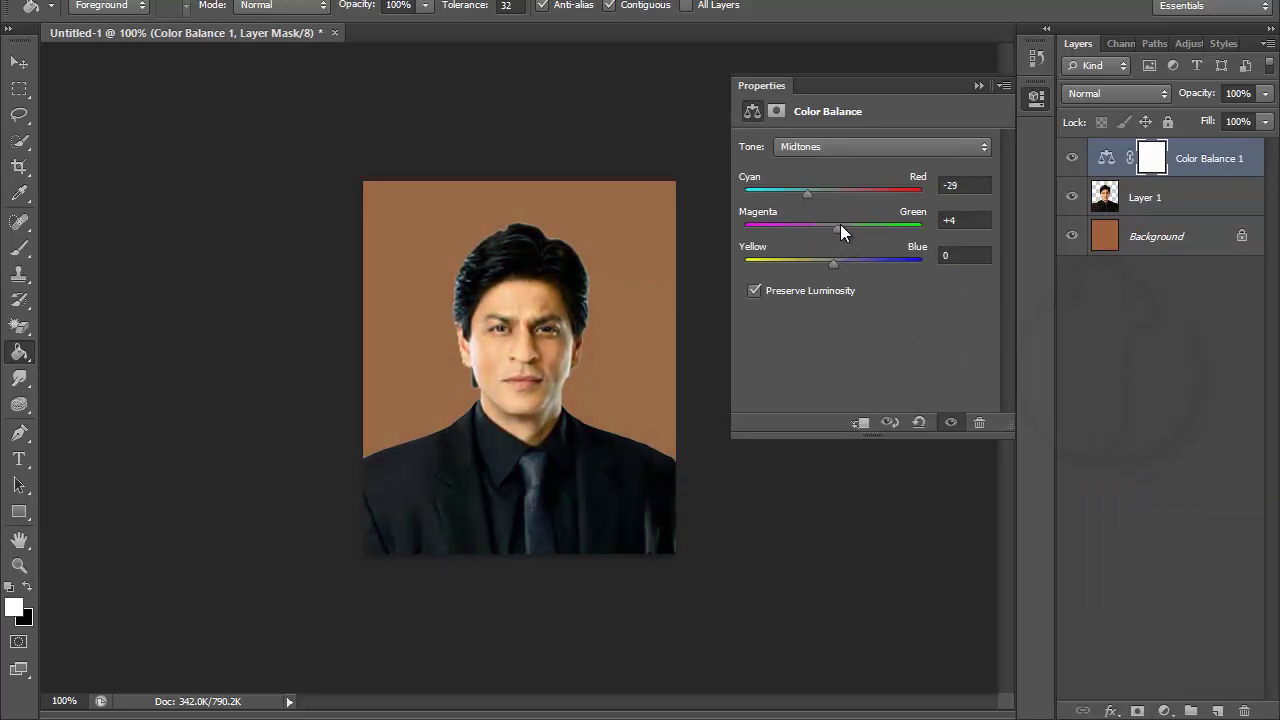